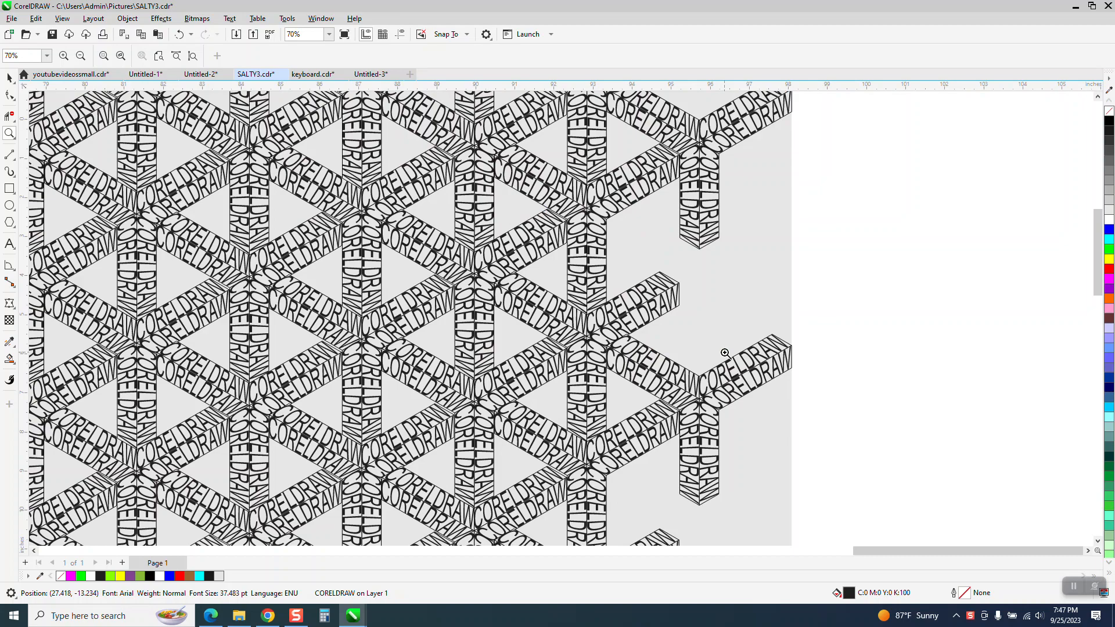
- Move the CORELDRAW text up and left to about X 26.6, Y -9.4 inches, clear of the Y-shaped figure
scroll(724, 352, "down", 3)
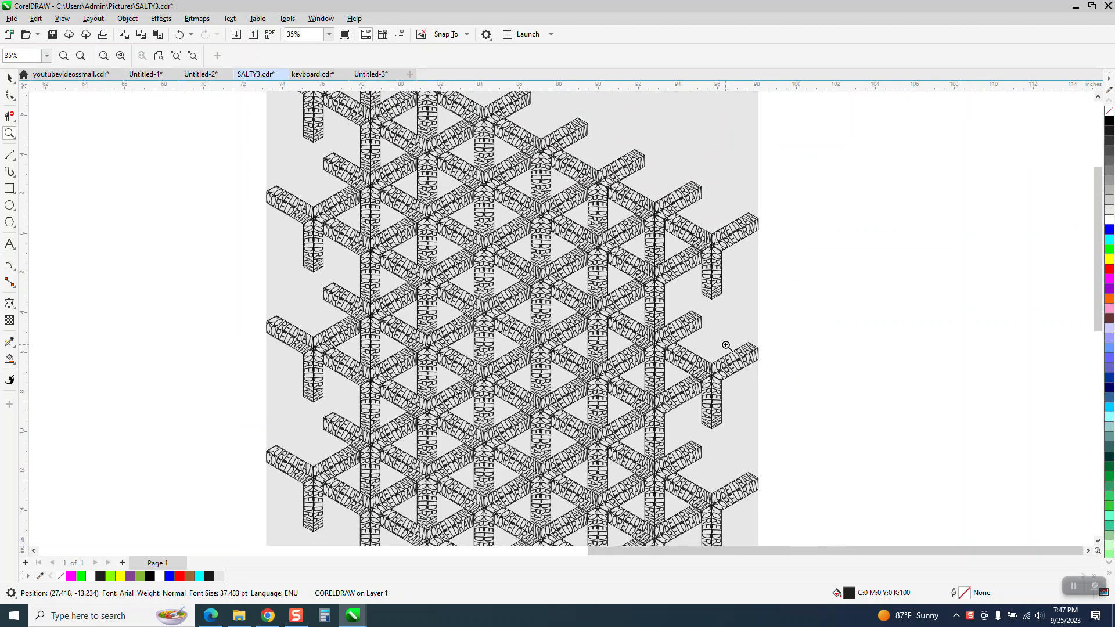
scroll(727, 339, "down", 1)
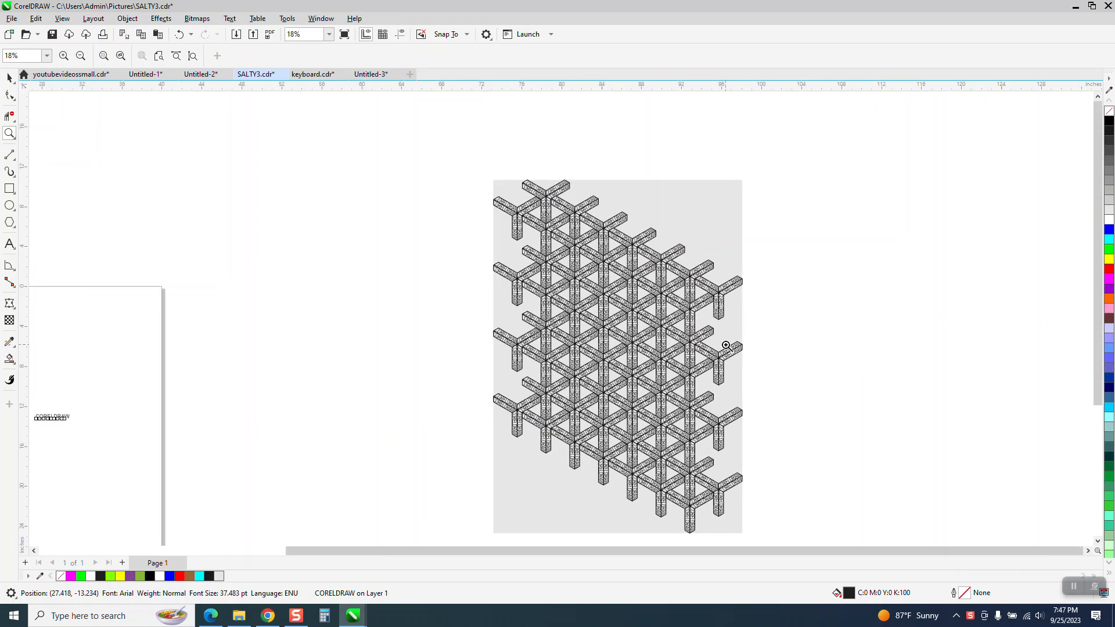
scroll(732, 343, "down", 1)
left_click(11, 136)
left_click_drag(201, 350, 399, 415)
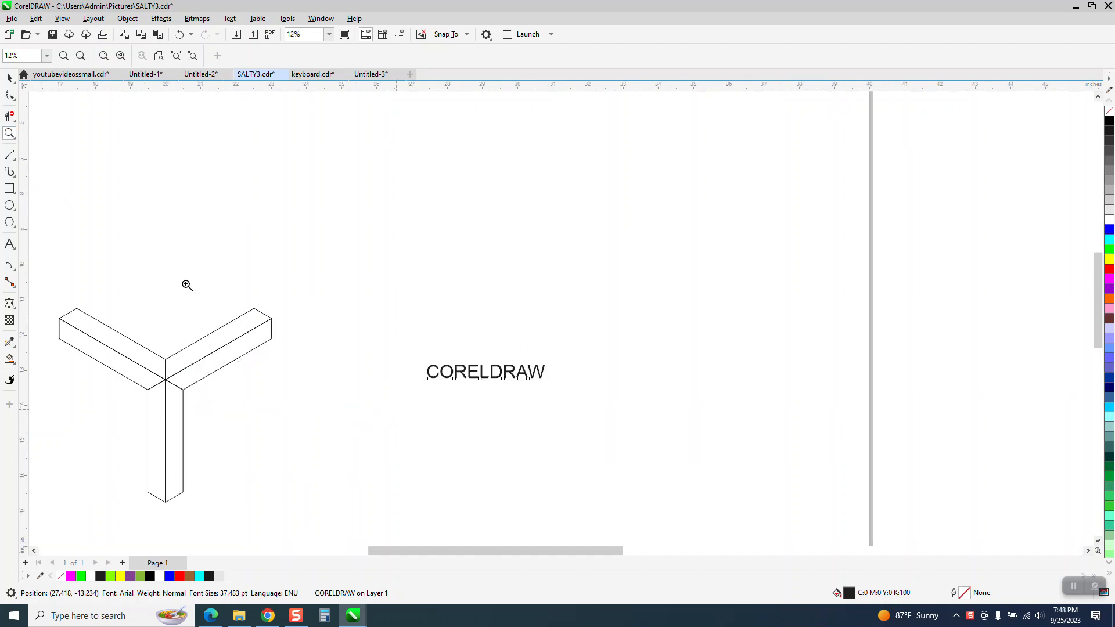
left_click(6, 77)
left_click_drag(491, 378, 404, 253)
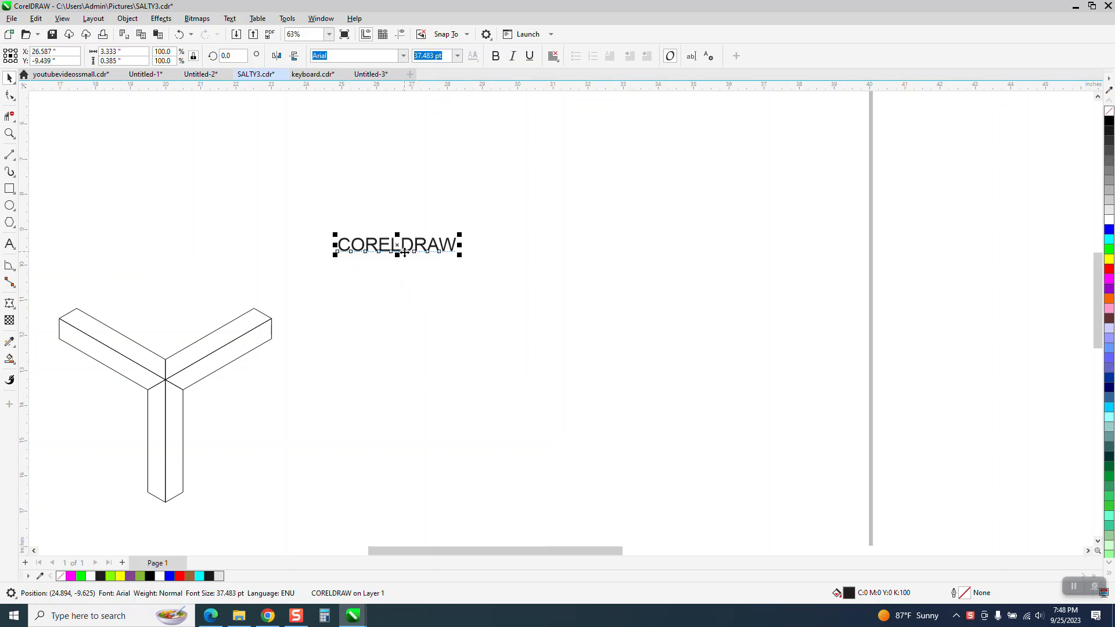
- Smart-fill the lower and upper faces of the Y figure's right arm, moving the shapes about 8 and 16 inches right
left_click(9, 359)
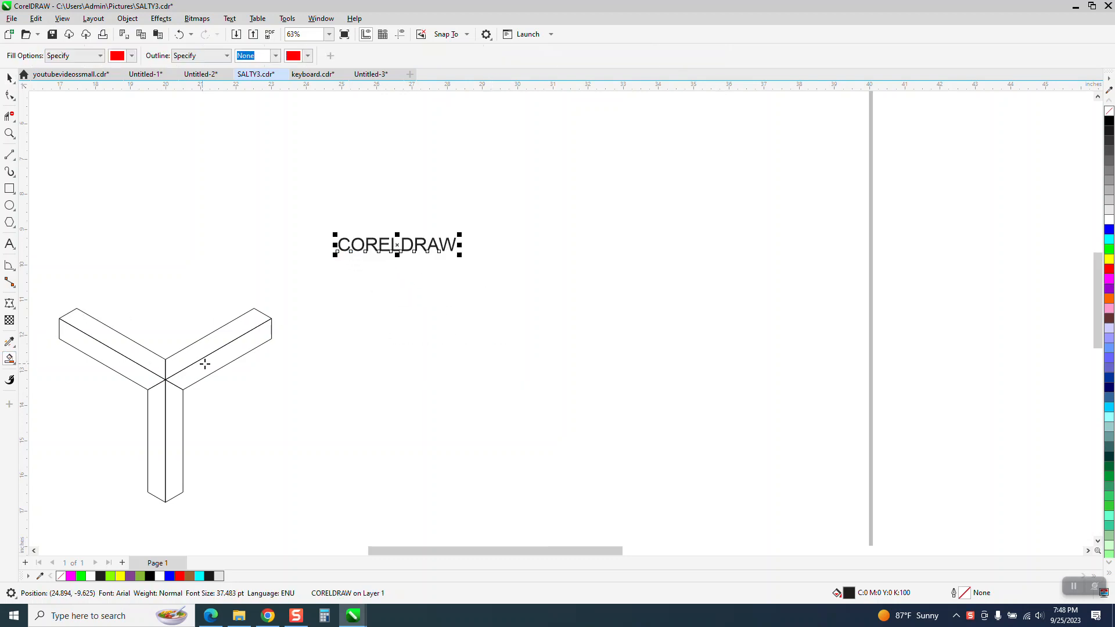
left_click(207, 364)
key("shift+Right")
left_click(217, 341)
key("shift+Right")
key("shift+Right")
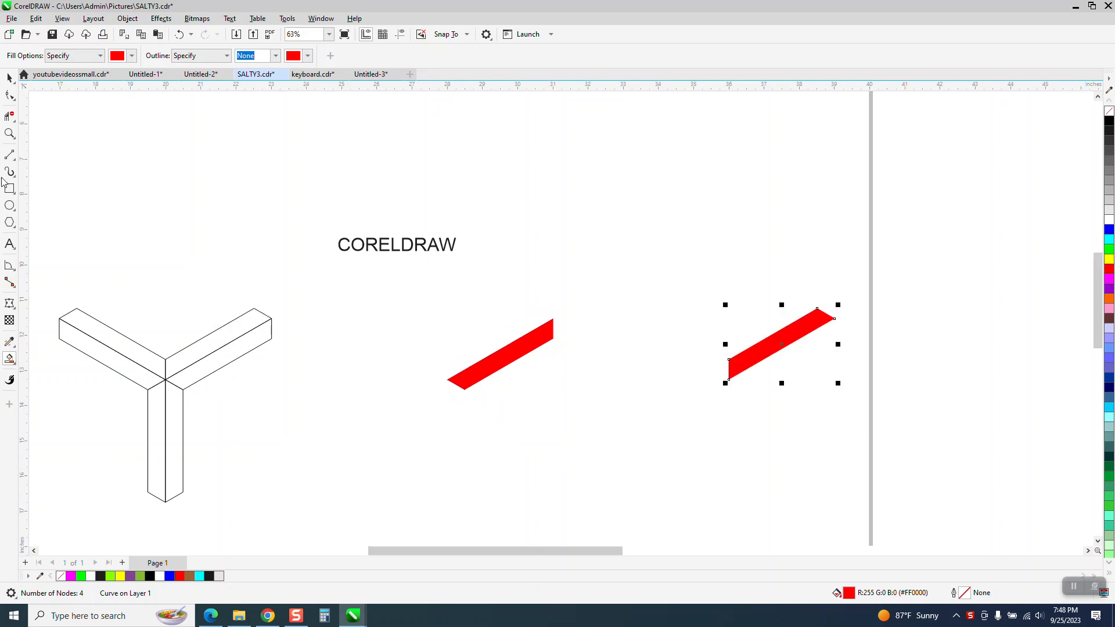
- Remove the red fill from both new parallelograms and give them a black outline
left_click(10, 77)
left_click_drag(405, 290, 865, 436)
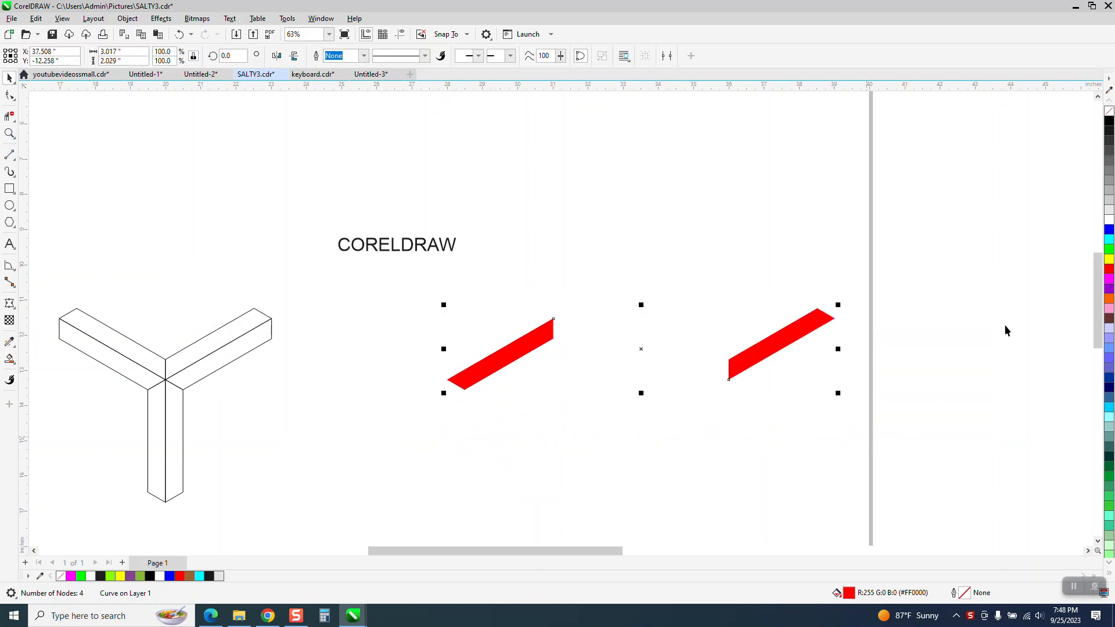
left_click(1109, 111)
right_click(1109, 120)
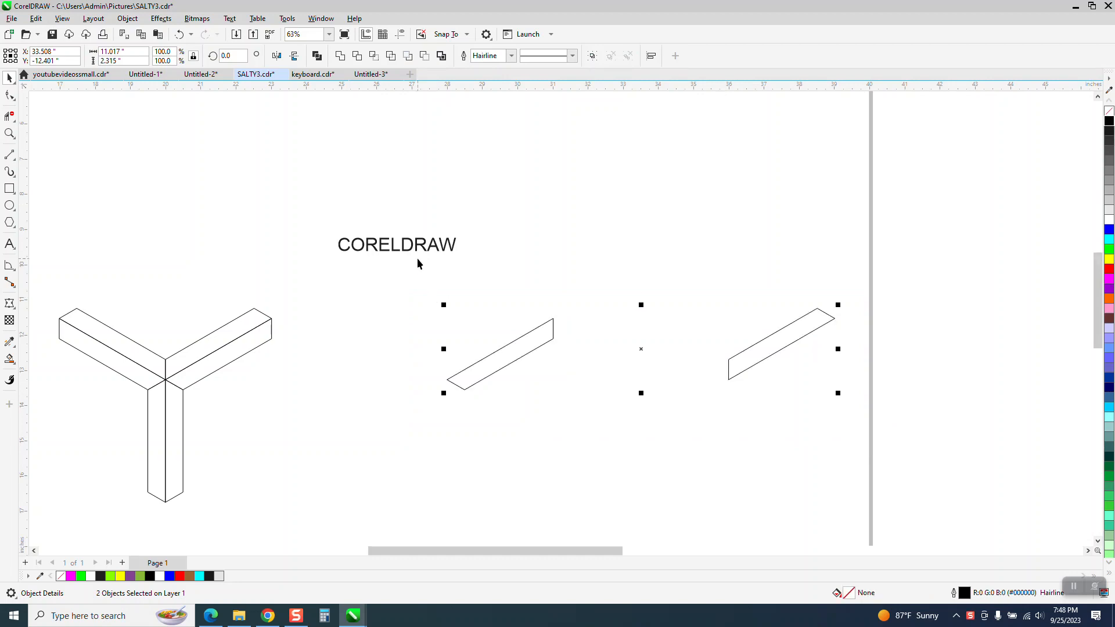
- Place a CORELDRAW text beneath each parallelogram and show the Envelope settings for the left text
left_click_drag(417, 253, 807, 436)
left_click(568, 430)
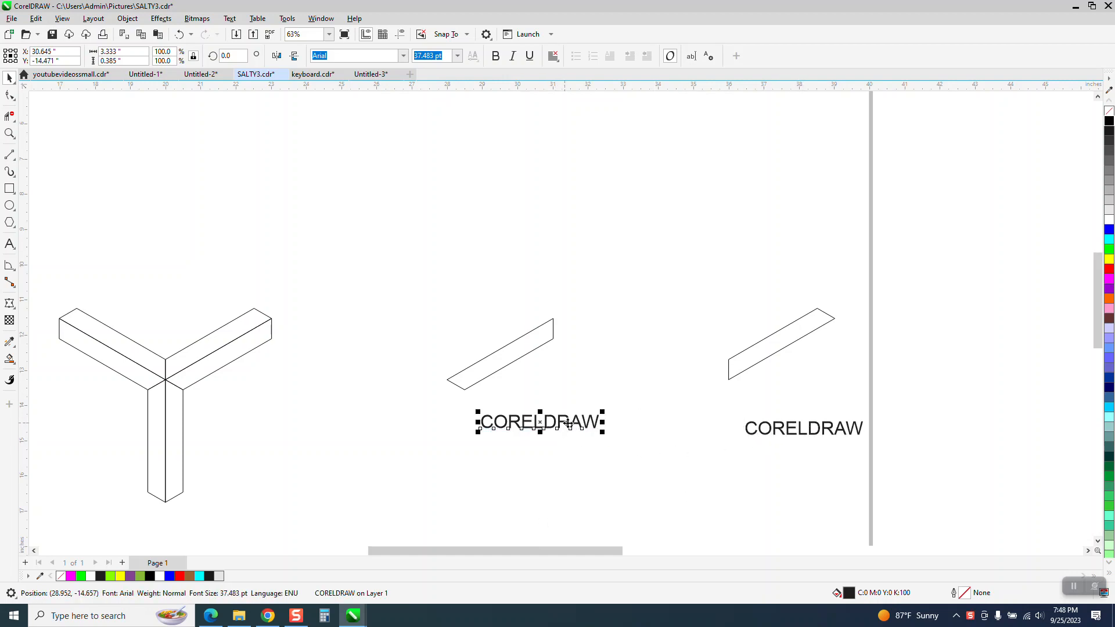
left_click(162, 19)
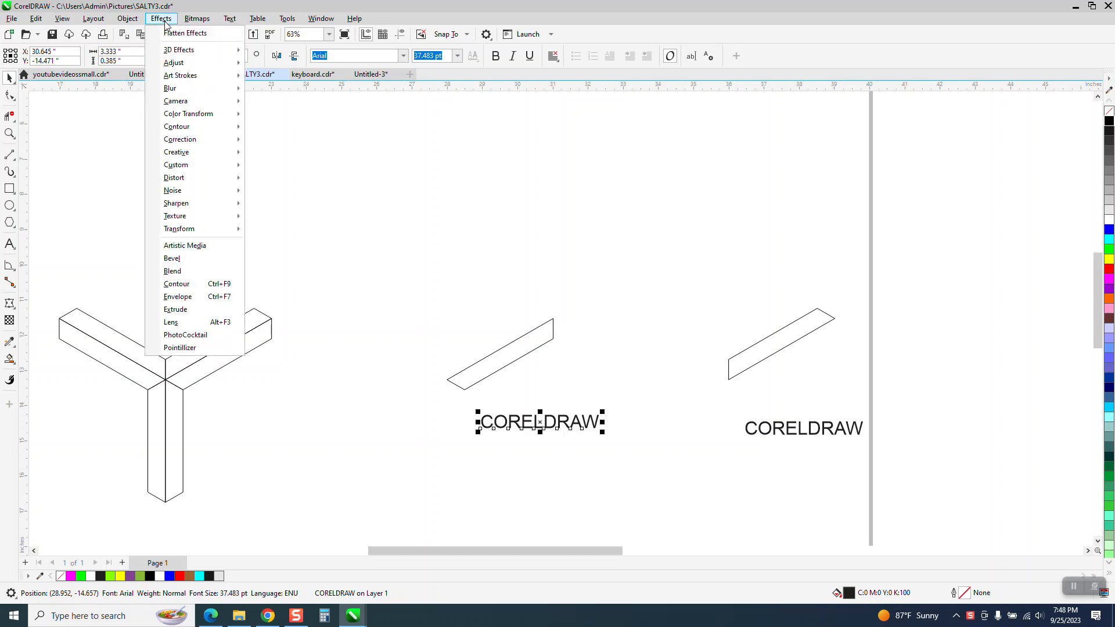
left_click(185, 297)
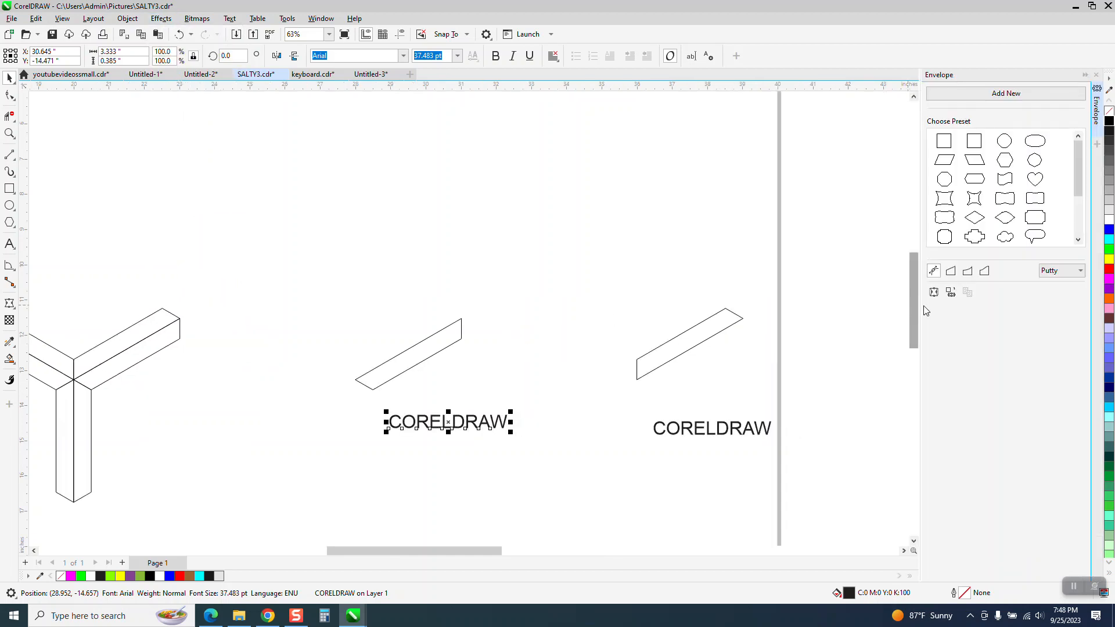
- Try an envelope taken from the left parallelogram on the unmirrored text beneath it, and undo it
left_click(951, 293)
left_click(417, 355)
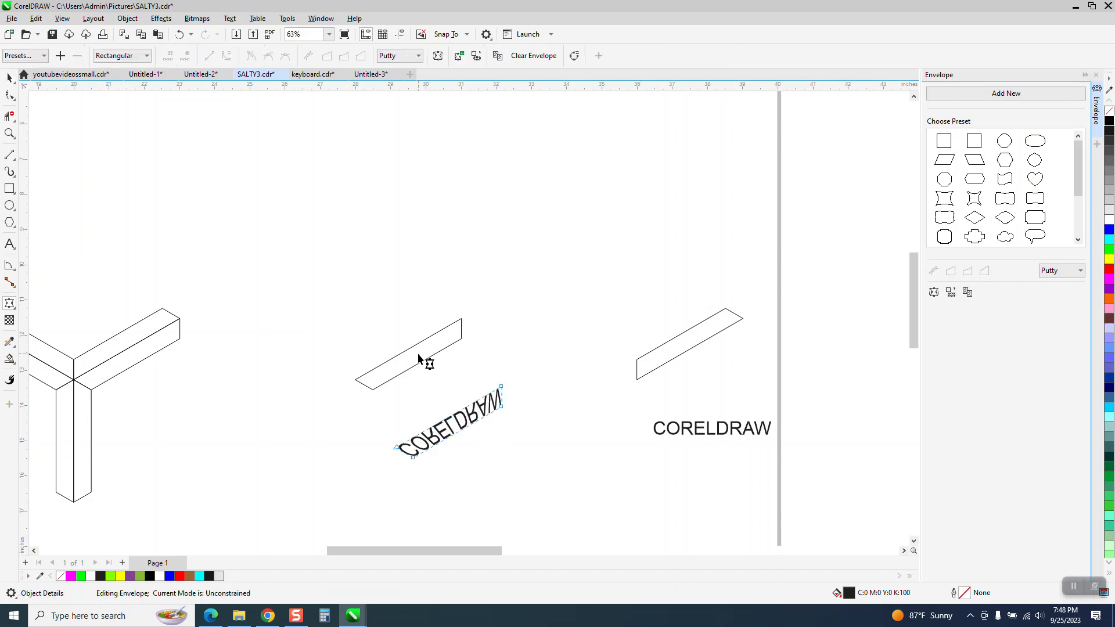
left_click(179, 34)
left_click(10, 77)
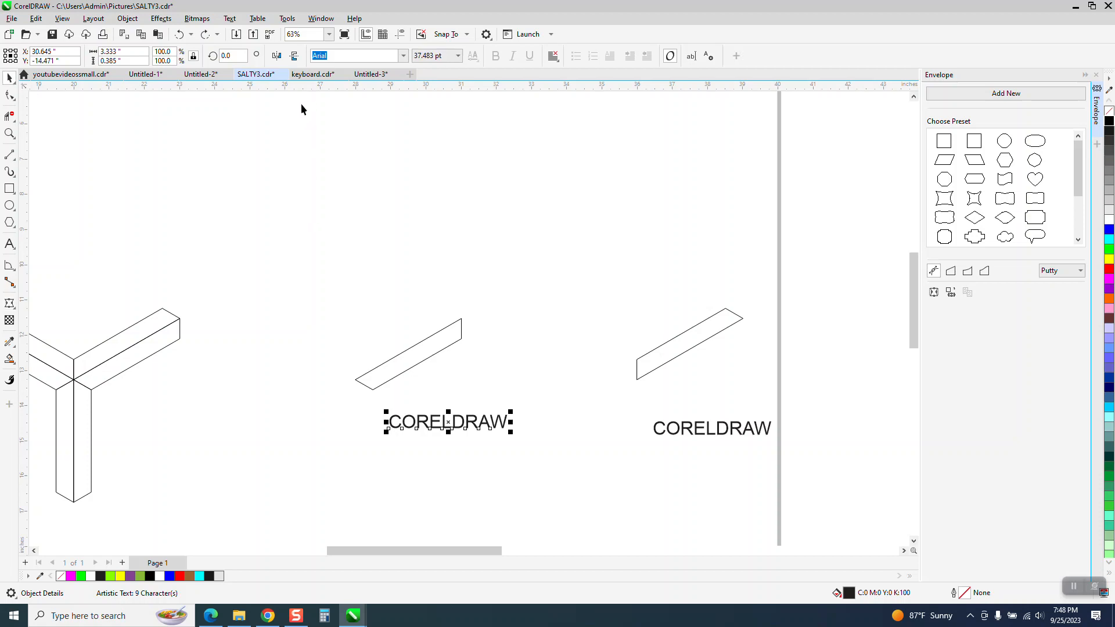
- Mirror the left CORELDRAW text vertically and warp it with an envelope created from the left parallelogram
left_click(295, 56)
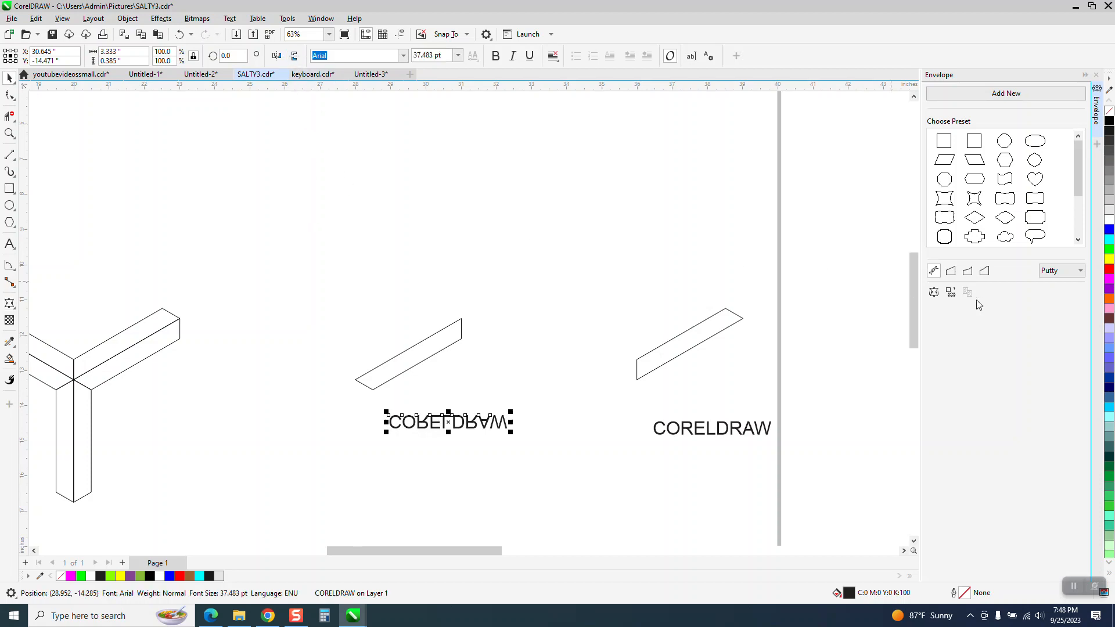
left_click(933, 292)
left_click(428, 349)
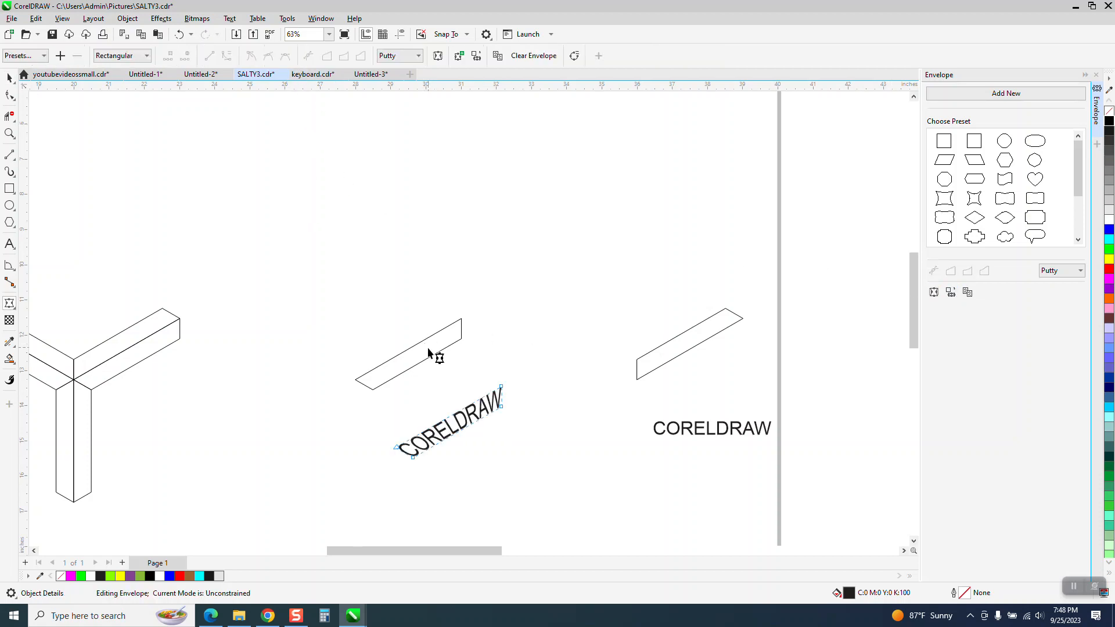
left_click(15, 79)
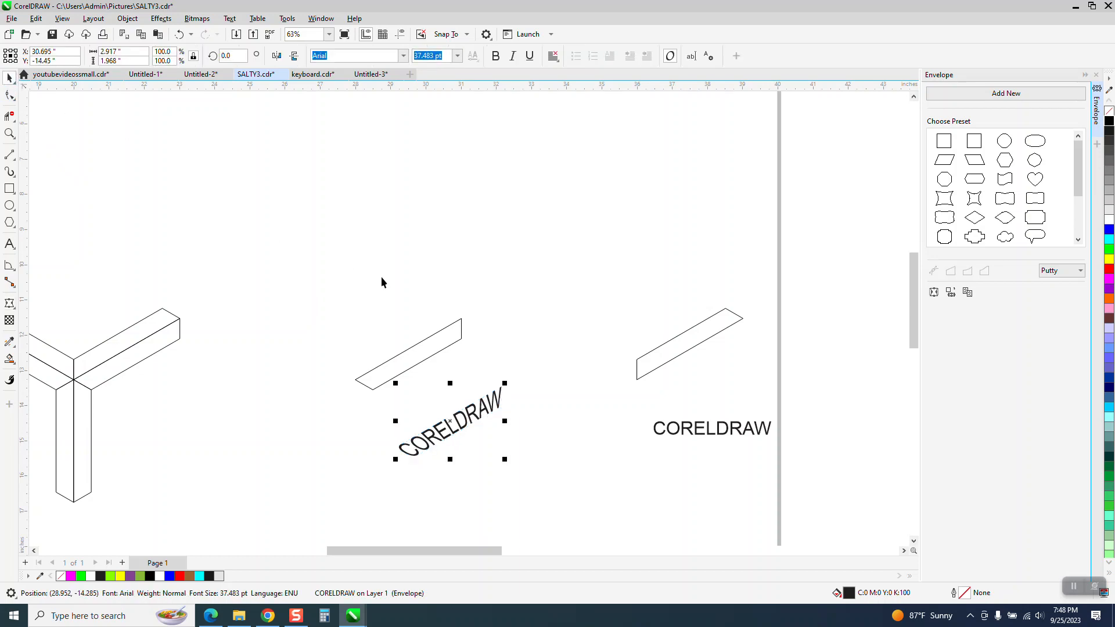
- Align the warped left text with the centre of the left parallelogram, both horizontally and vertically, and check the fit
left_click(426, 357, "shift")
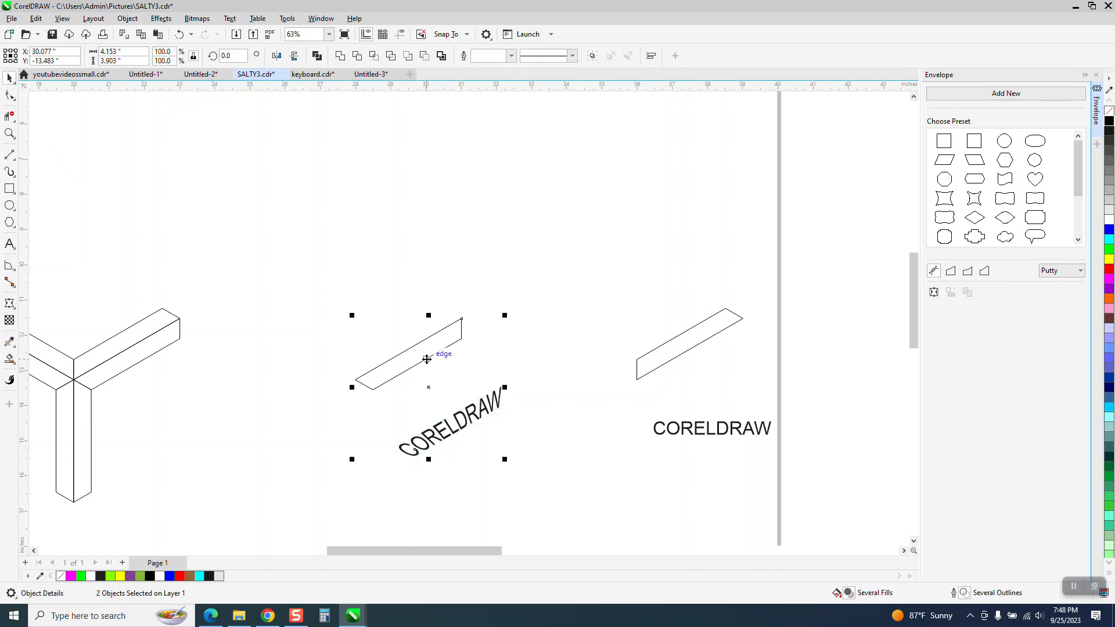
key("e")
key("c")
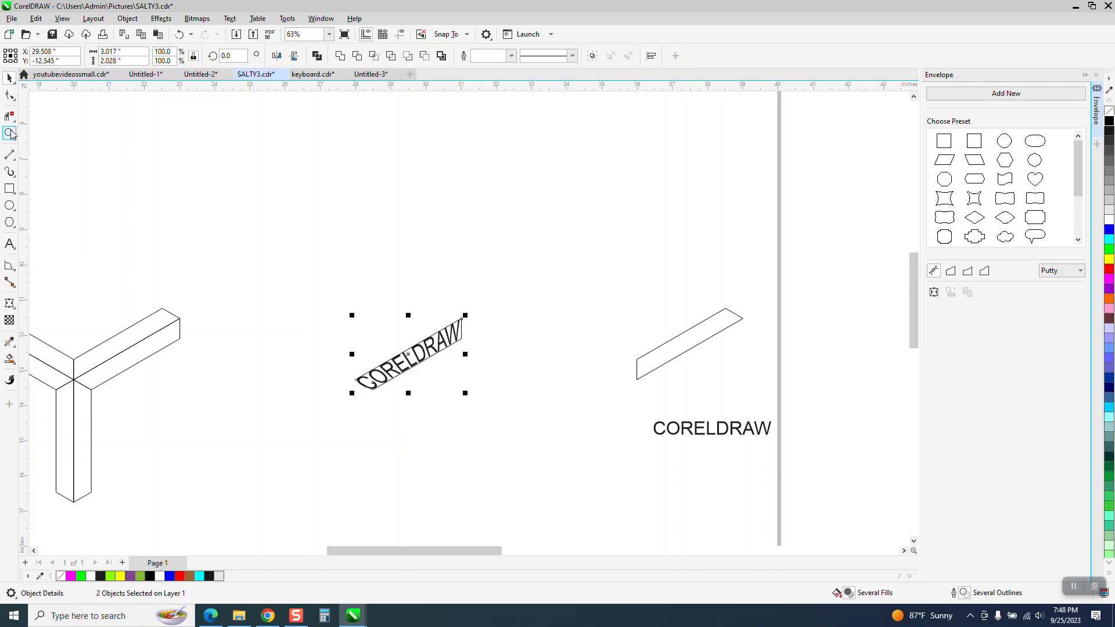
left_click(10, 133)
left_click_drag(341, 313, 502, 402)
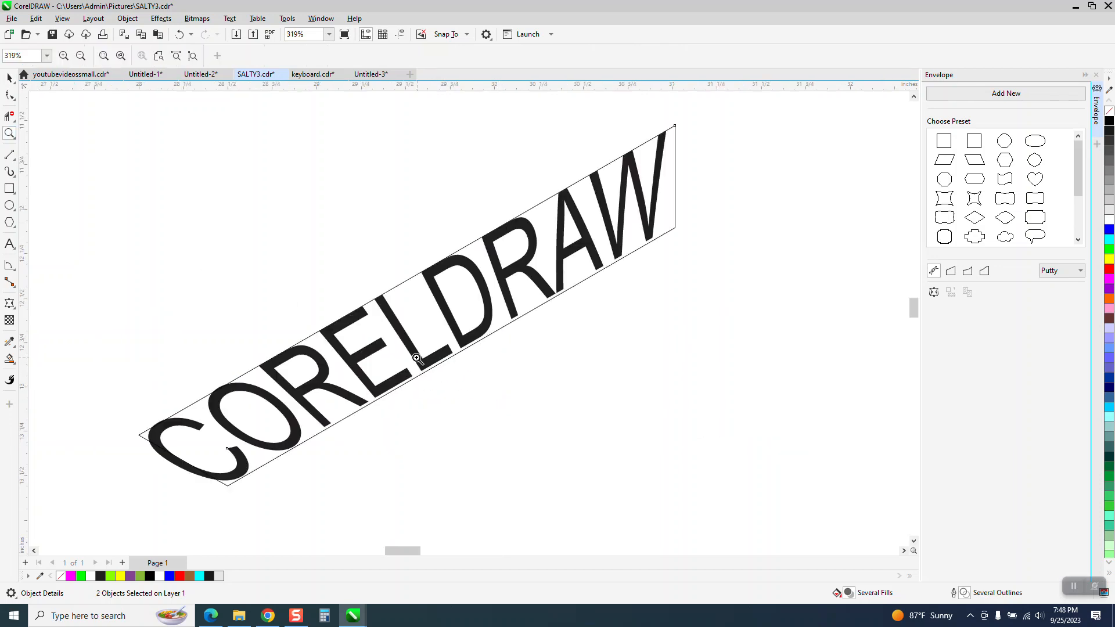
scroll(299, 311, "down", 2)
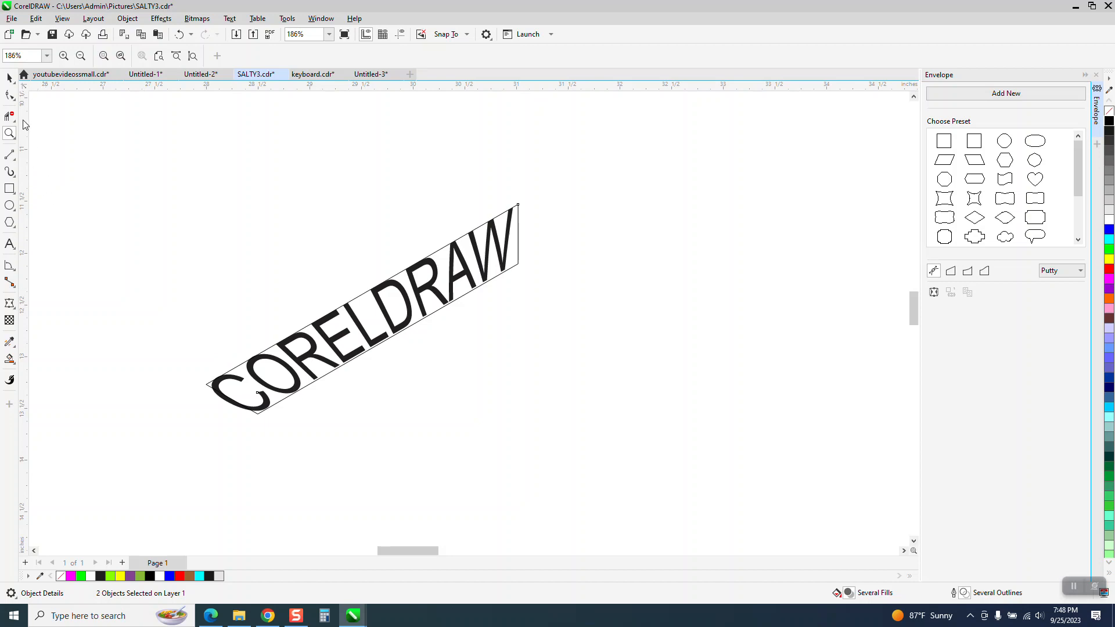
- Warp the other CORELDRAW text with an envelope created from the right parallelogram
left_click(9, 77)
scroll(188, 265, "down", 4)
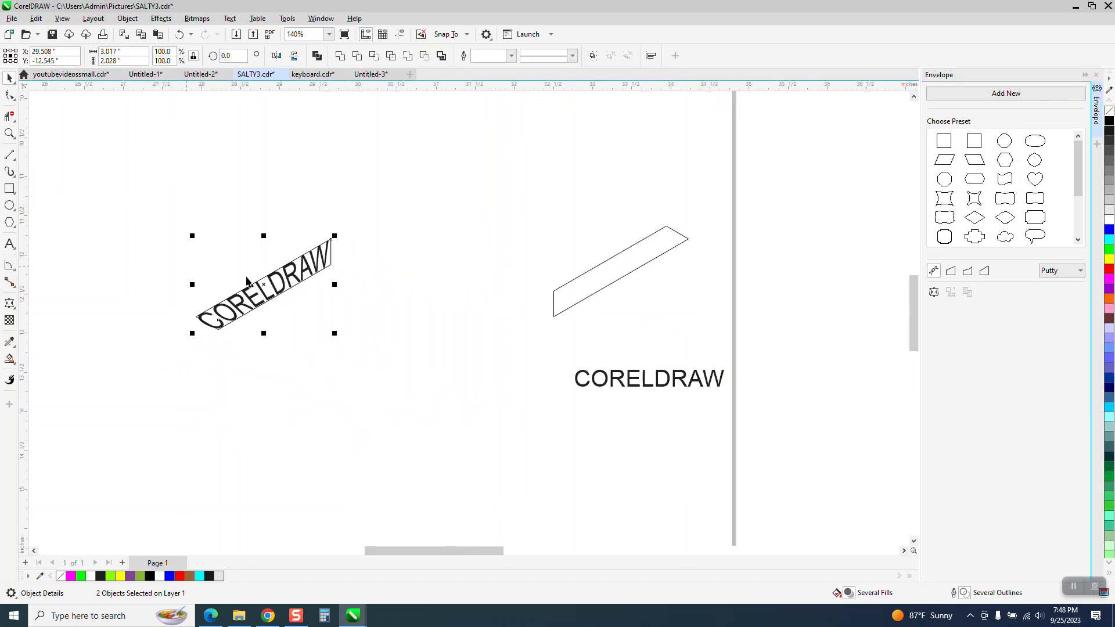
left_click(646, 380)
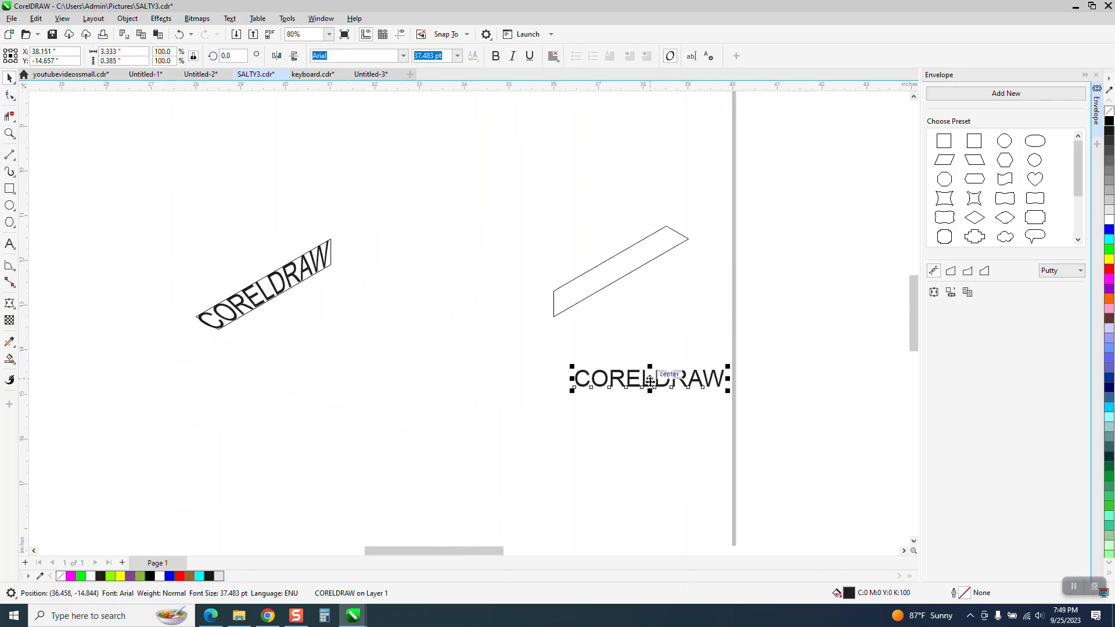
left_click(950, 292)
left_click(588, 285)
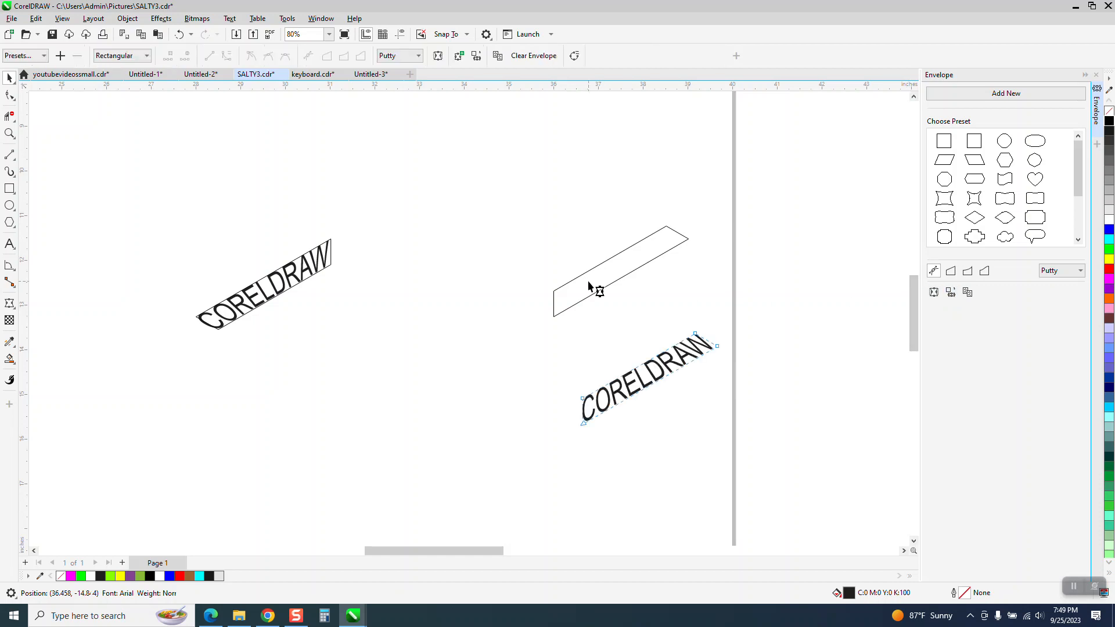
left_click(14, 87)
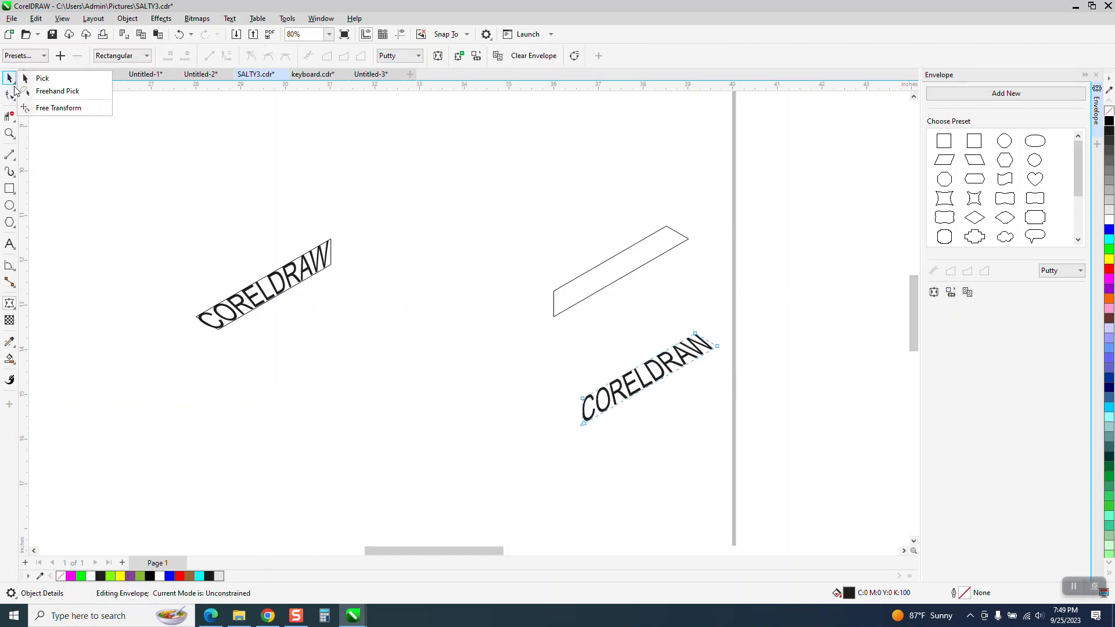
left_click(14, 97)
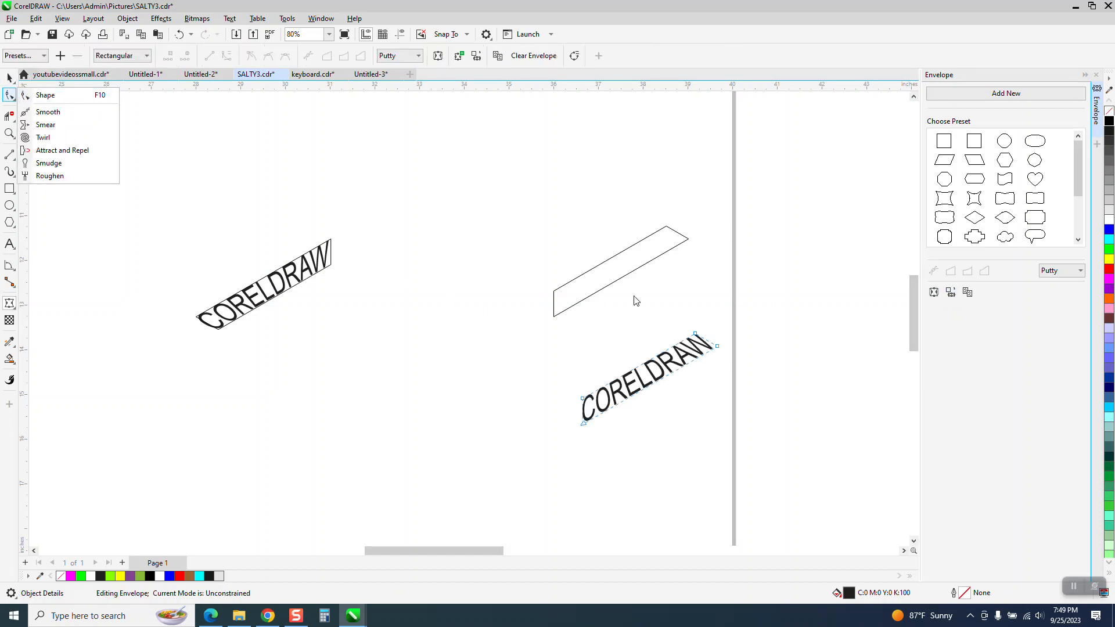
key("F10")
left_click(614, 283)
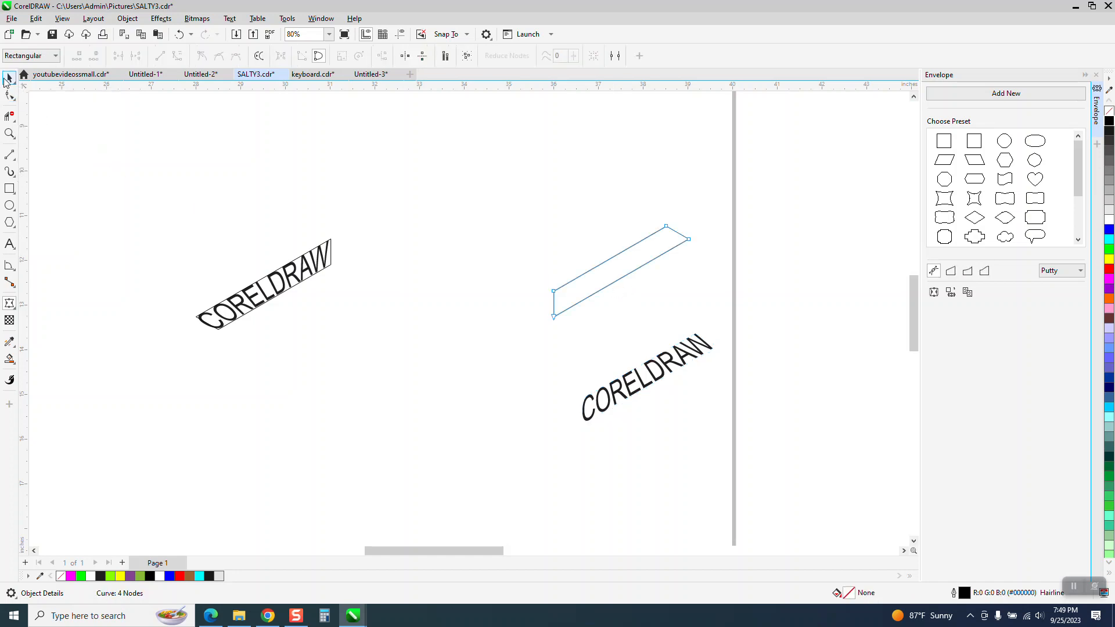
key("space")
- Align the second warped text with the centre of the right parallelogram, both horizontally and vertically
left_click(609, 395)
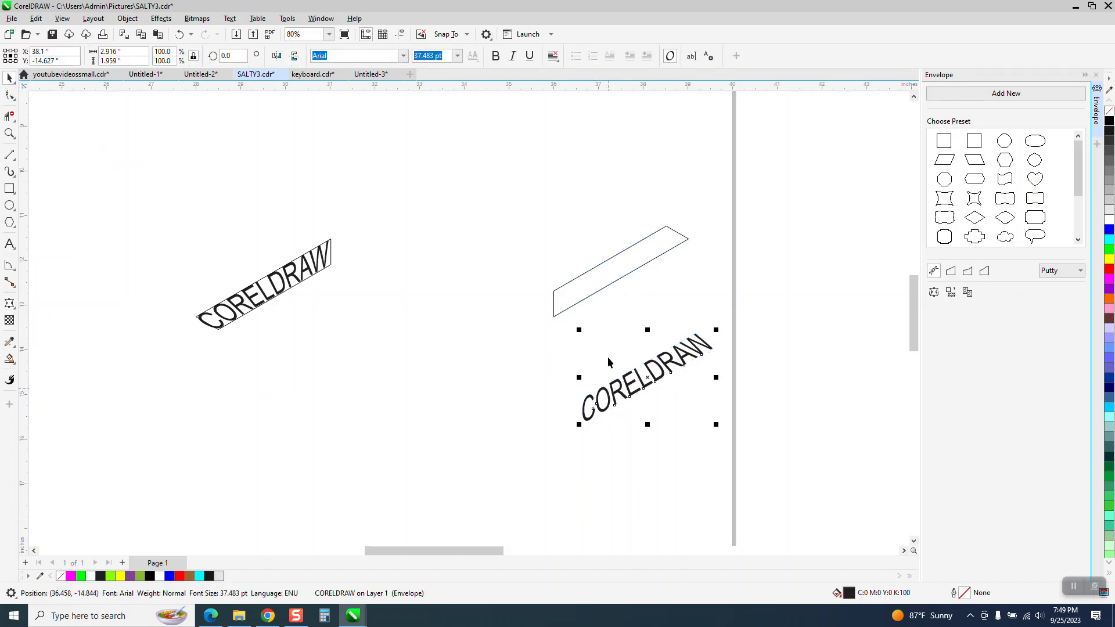
left_click(611, 281, "shift")
key("e")
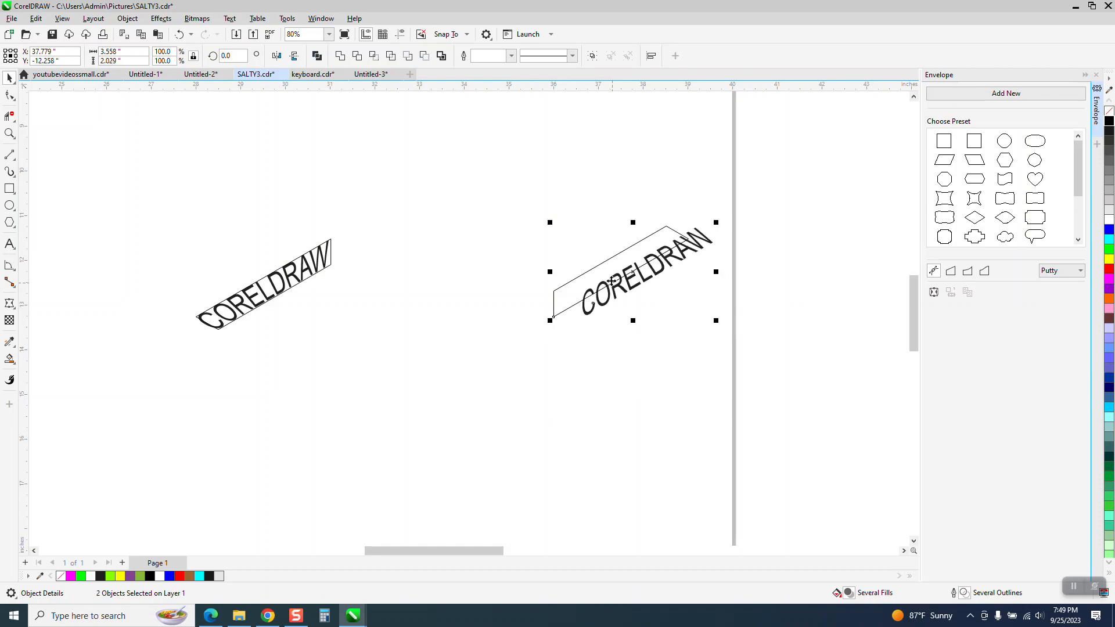
key("c")
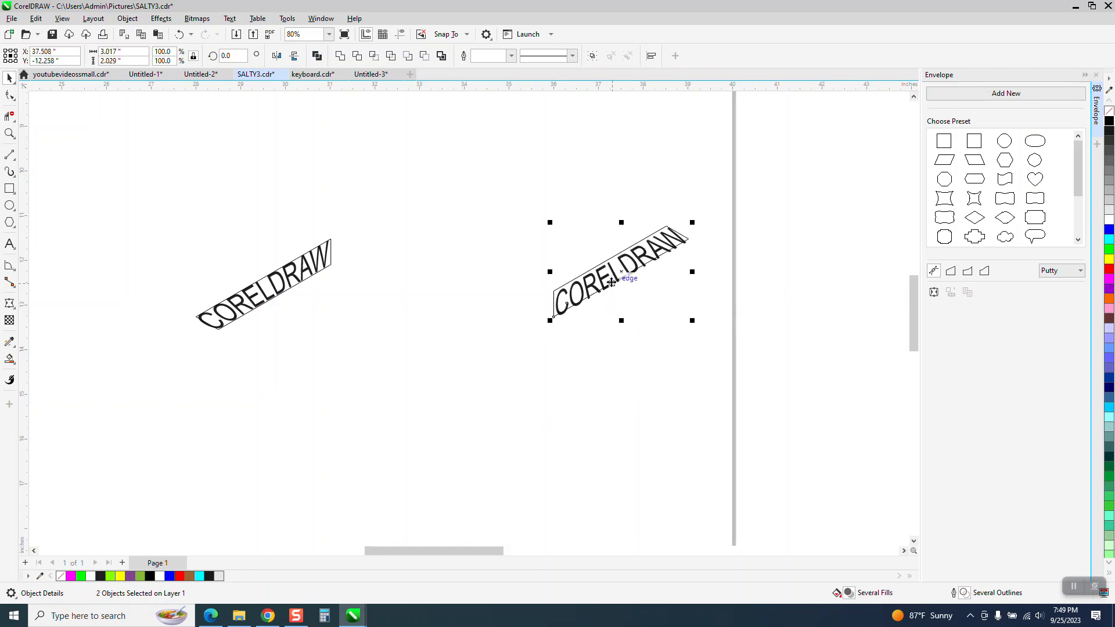
- Change the nudge distance and nudge the right warped text up 0.05 inch inside its parallelogram
left_click(9, 133)
left_click_drag(515, 215, 839, 380)
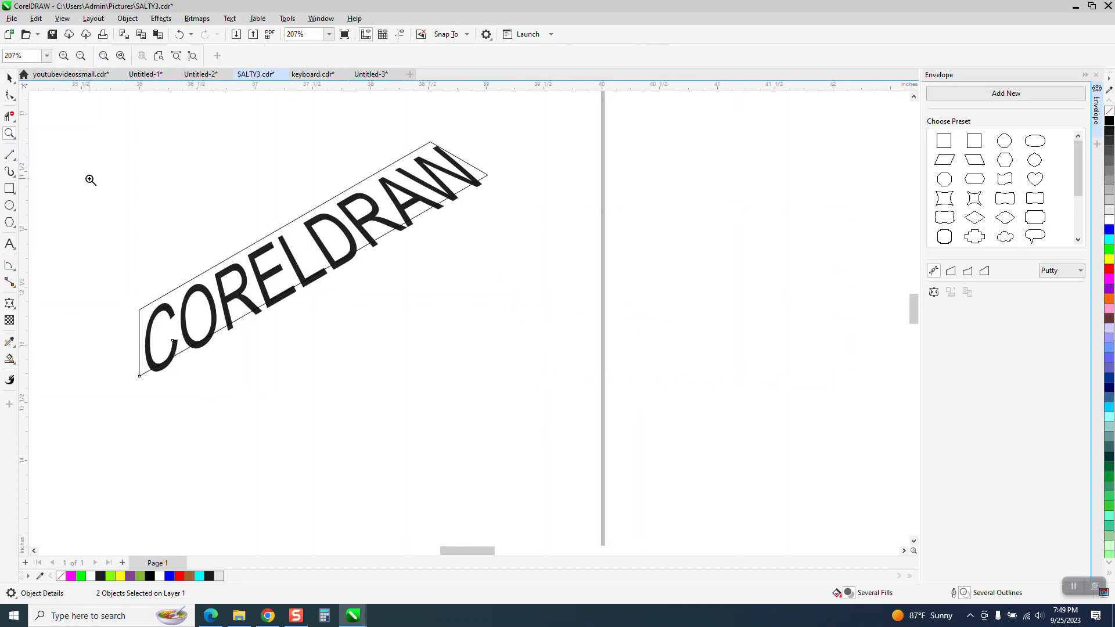
left_click(10, 77)
left_click(373, 133)
left_click(395, 56)
key("BackSpace")
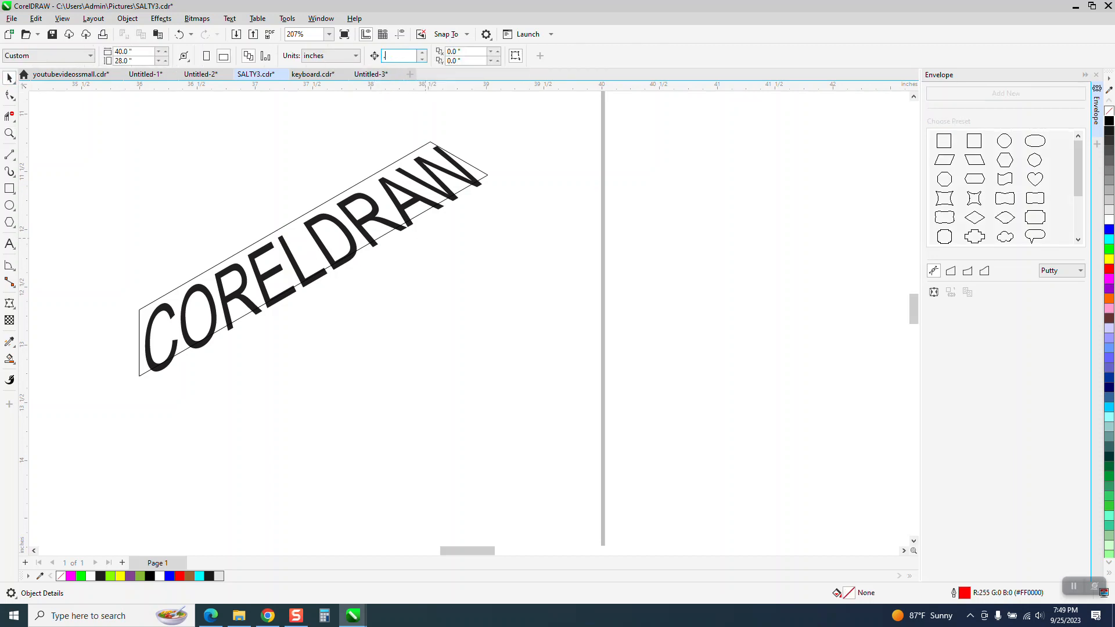
left_click(481, 187)
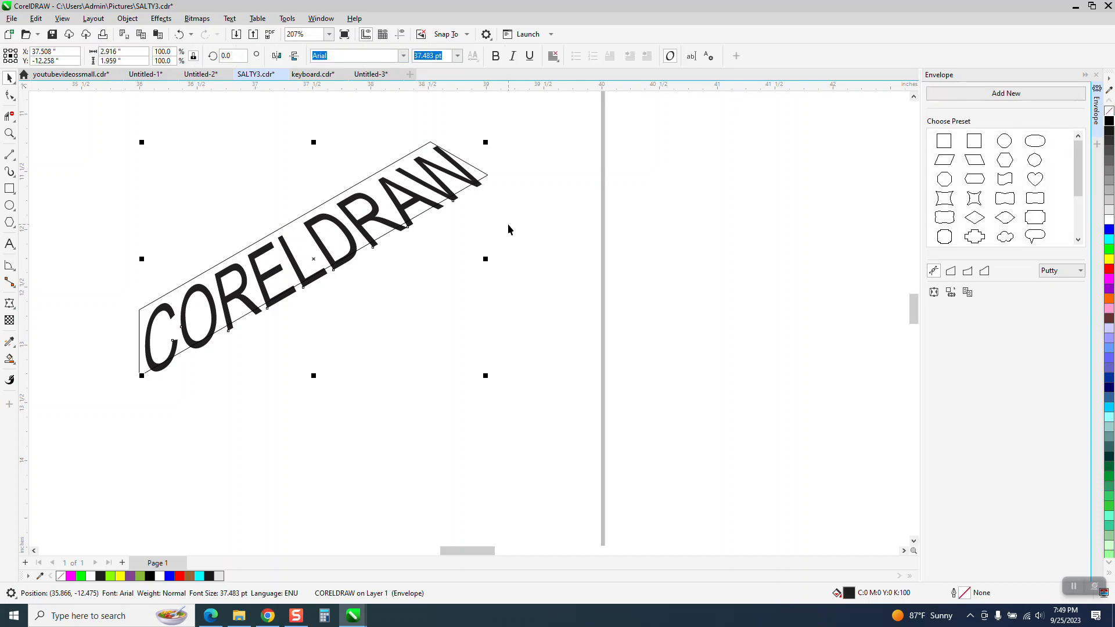
key("Up")
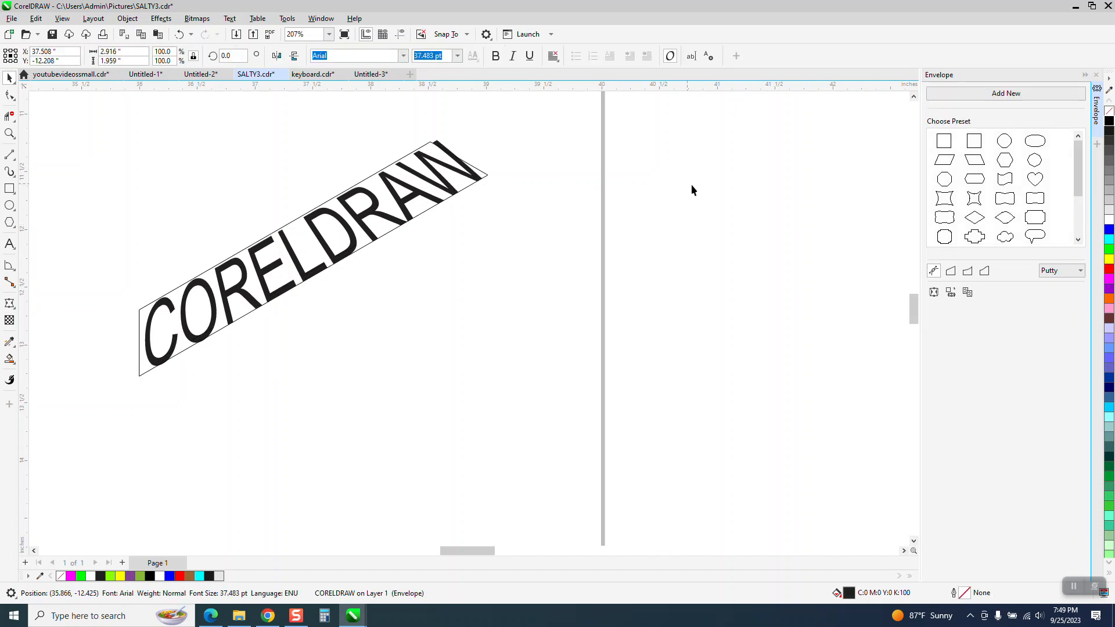
- Set a finer nudge distance and nudge the right warped text left by about 0.001 inch
left_click(691, 190)
double_click(410, 55)
key("BackSpace")
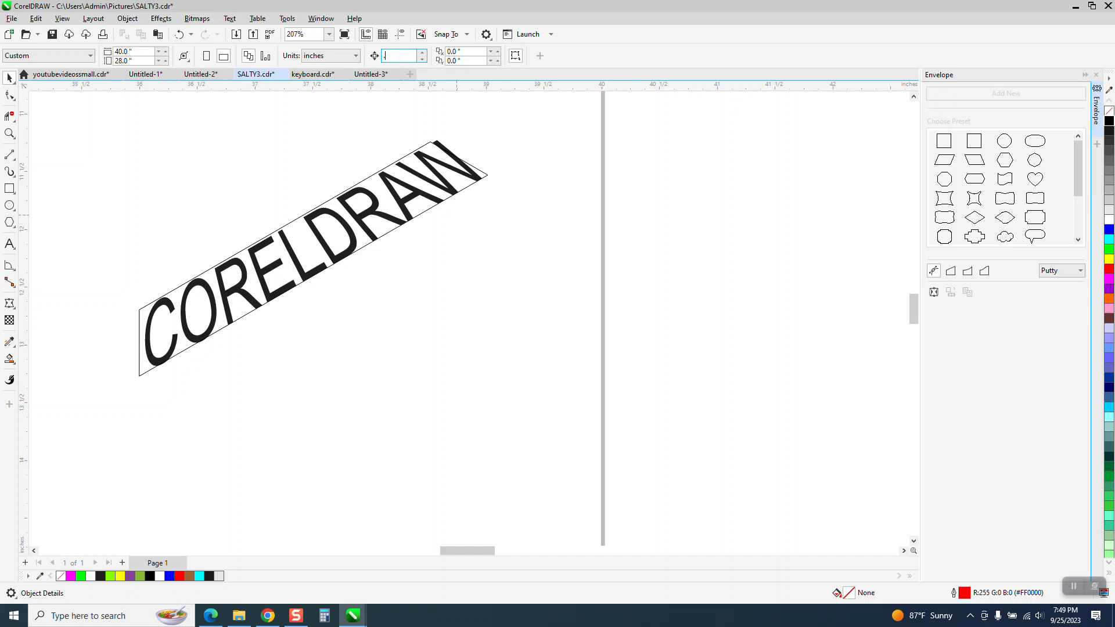
left_click(443, 152)
key("Left")
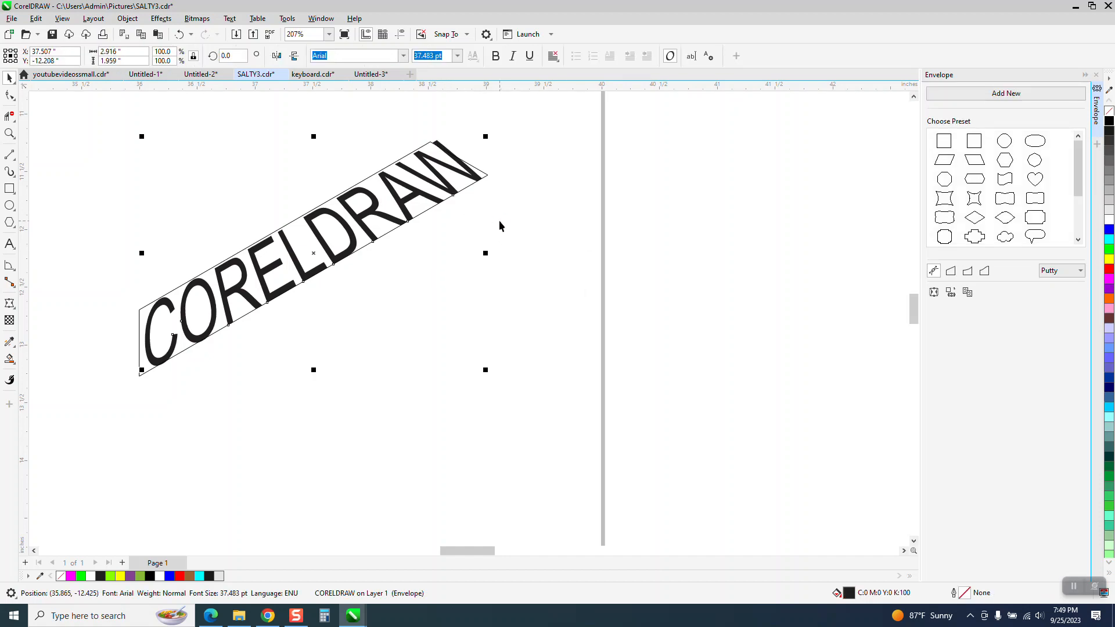
- Nudge the right warped text about 0.05 inch left and about 0.017 inch down inside its parallelogram
key("Left")
key("Left")
key("Left")
key("Left")
key("Left")
key("Left")
key("Left")
key("Left")
key("Left")
key("Left")
key("Left")
key("Left")
key("Left")
key("Left")
key("Left")
key("Left")
key("Left")
key("Left")
key("Left")
key("Left")
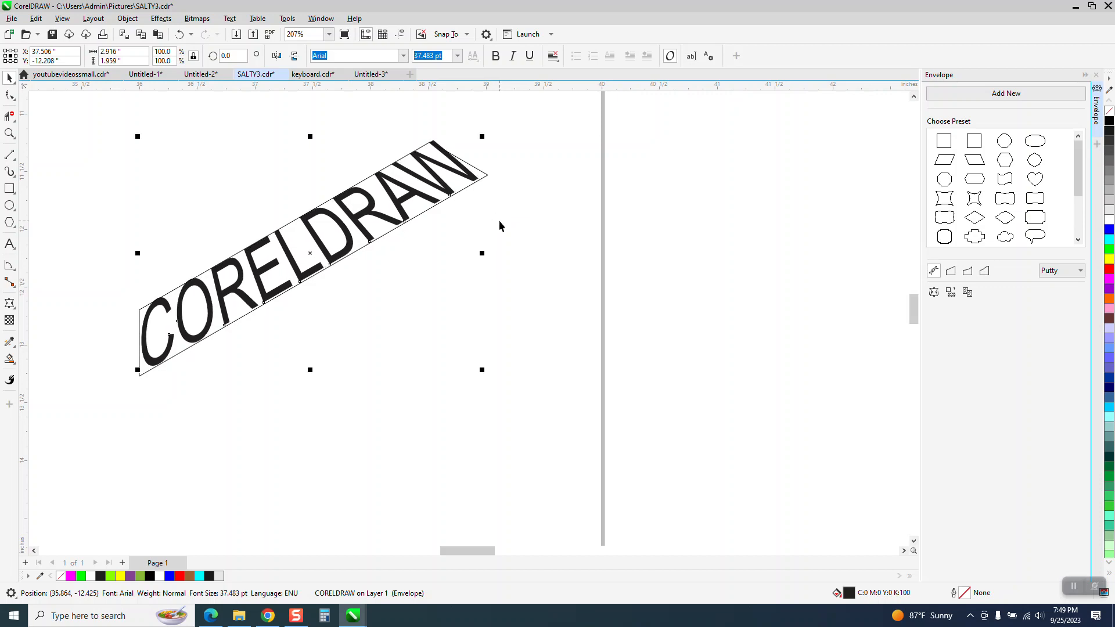
key("Down")
key("Down")
key("Down")
key("Down")
key("Down")
key("Down")
key("Down")
key("Down")
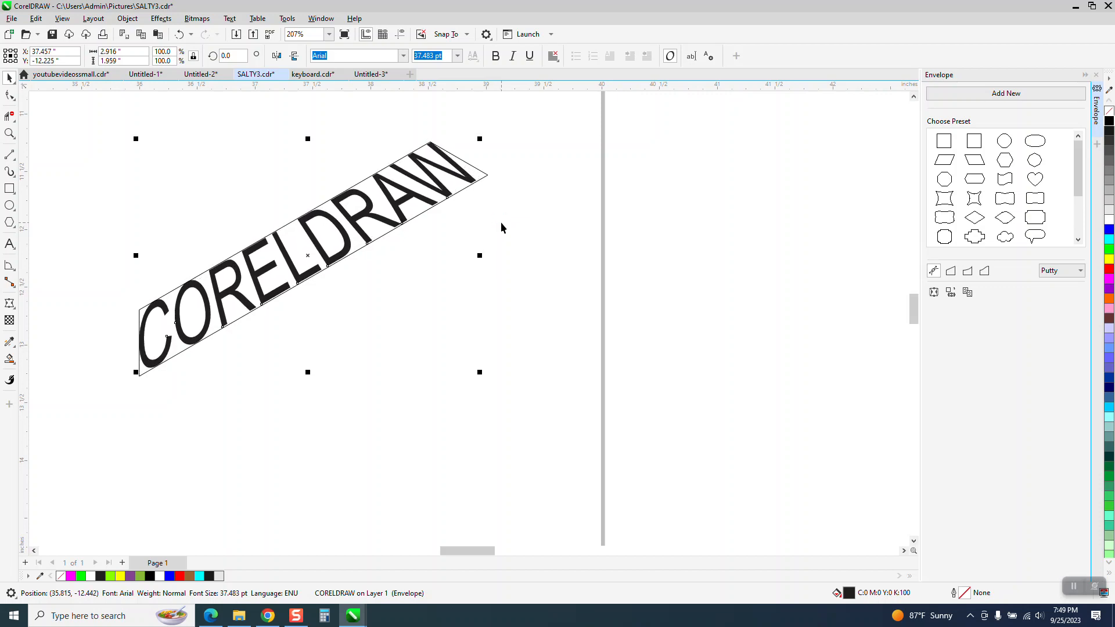
- Group the right warped text with its parallelogram outline
scroll(501, 222, "down", 2)
left_click_drag(229, 155, 580, 375)
key("ctrl+g")
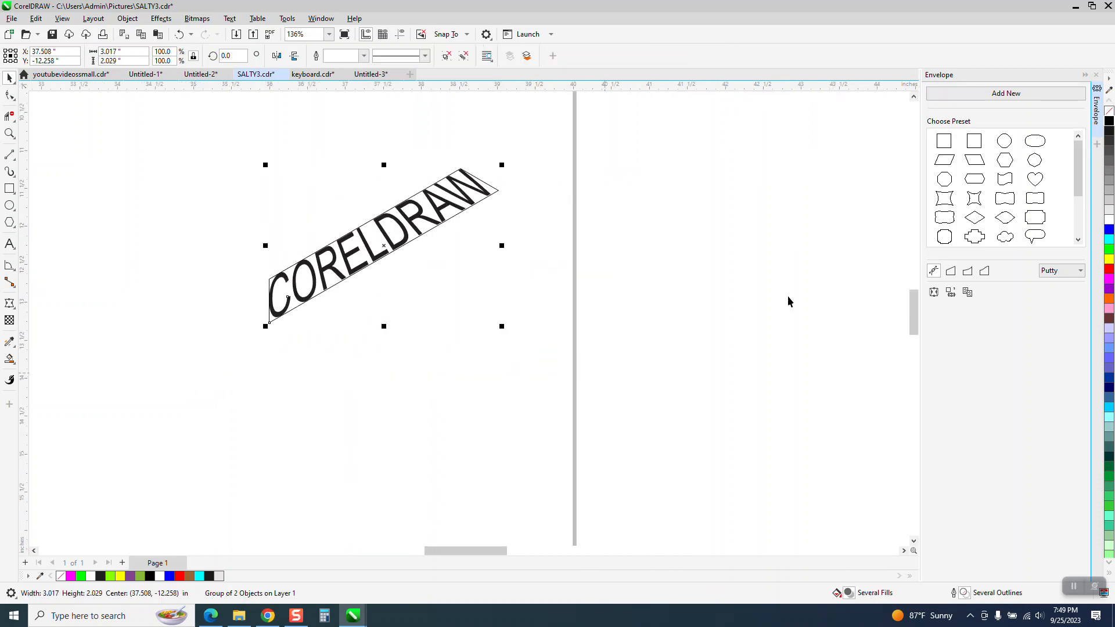
- Nudge the left warped text about 0.05 inch right and 0.02 inch up inside its parallelogram
scroll(733, 332, "down", 2)
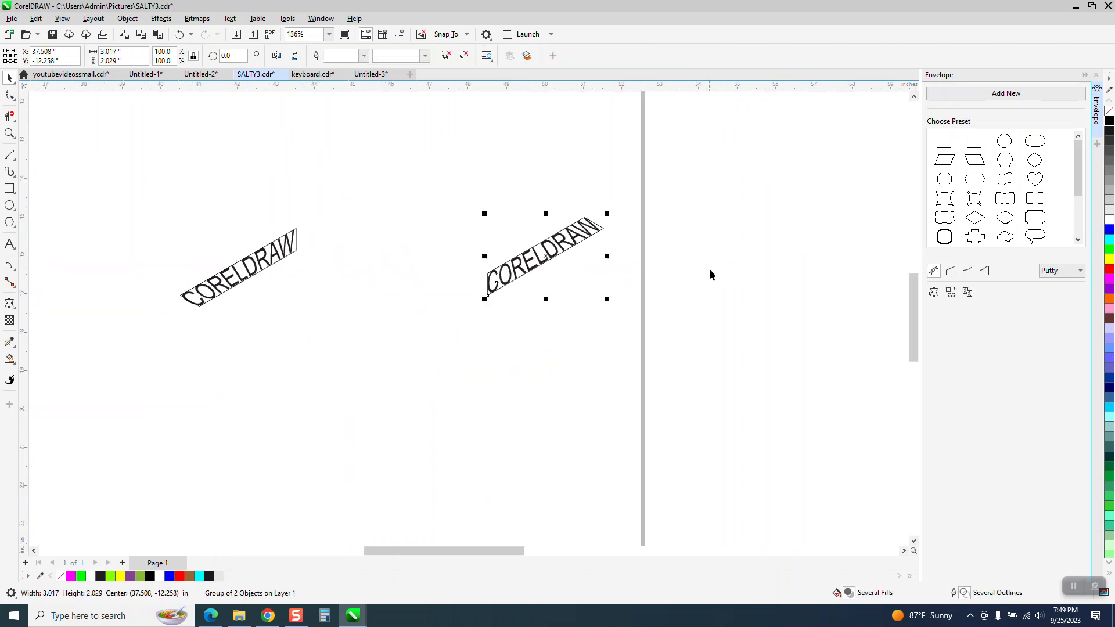
left_click(9, 133)
left_click_drag(155, 195, 445, 364)
left_click(9, 78)
left_click(49, 106)
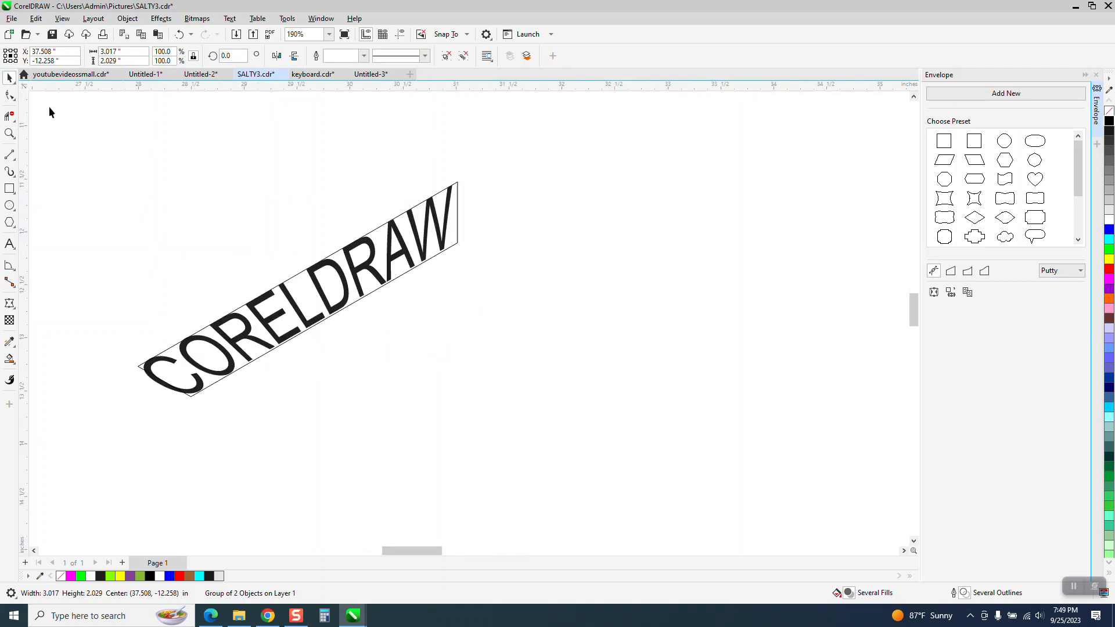
left_click(168, 389)
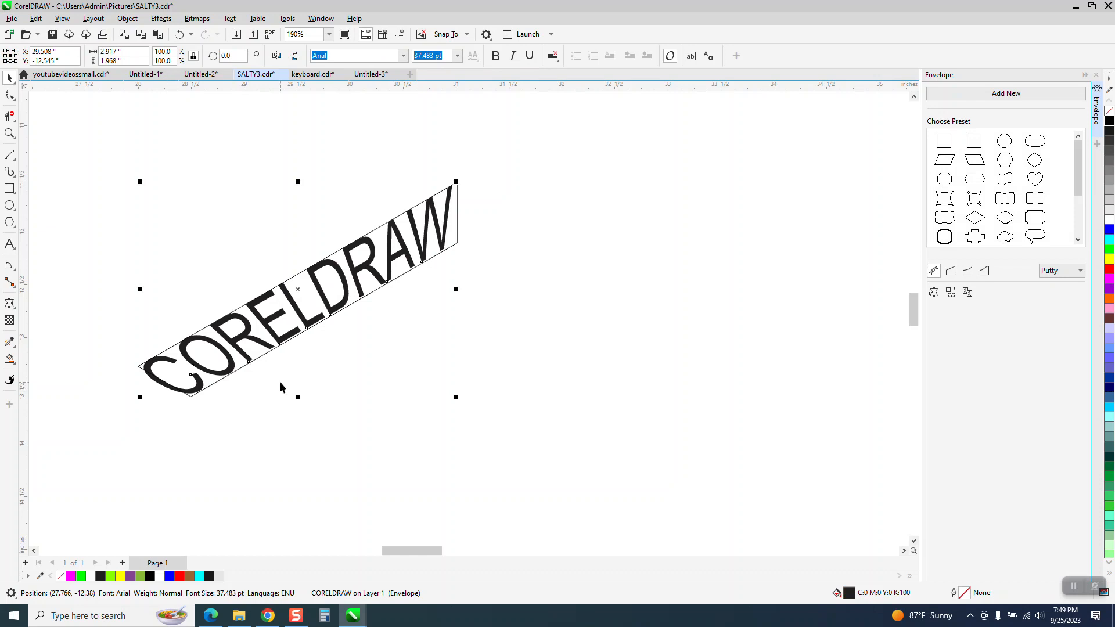
key("Right")
key("Right")
key("Right")
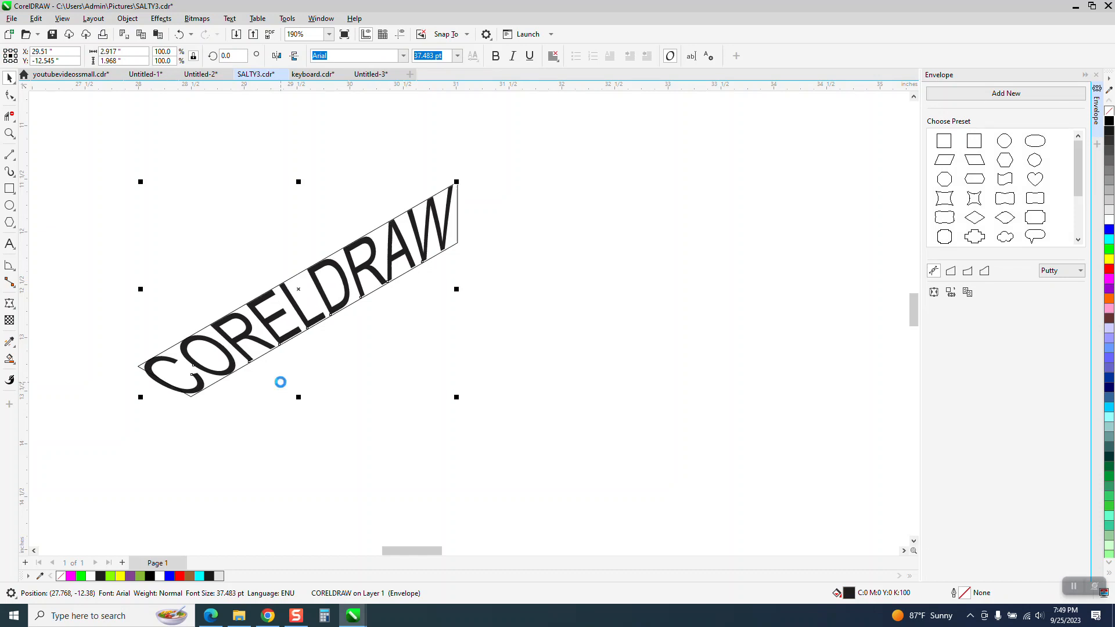
key("Right")
key("Right")
key("Right")
key("Right")
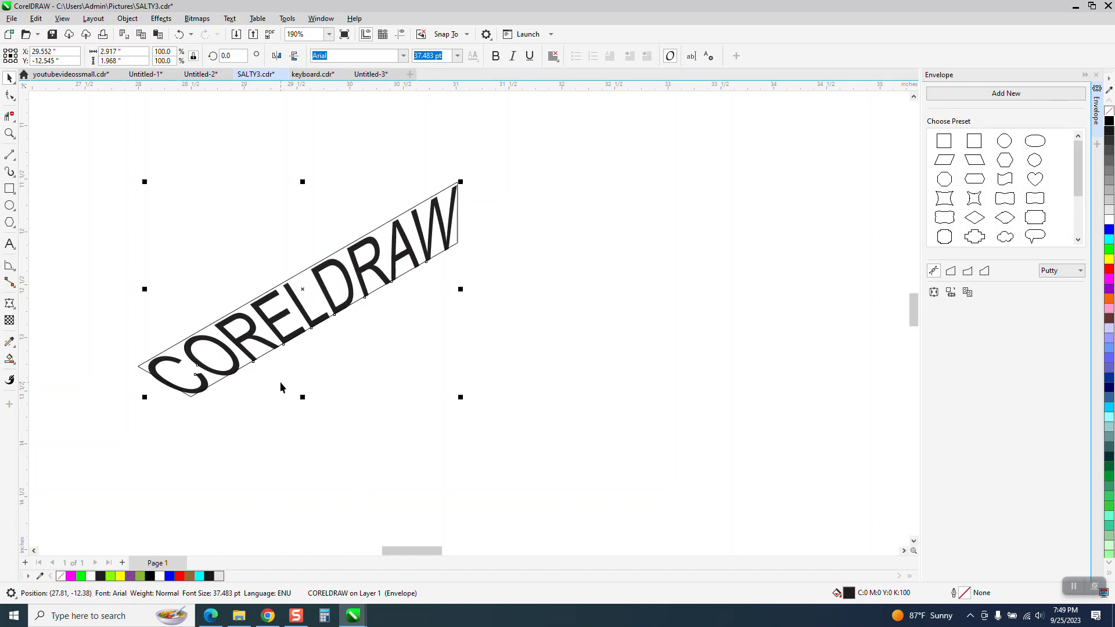
key("Up")
key("Up")
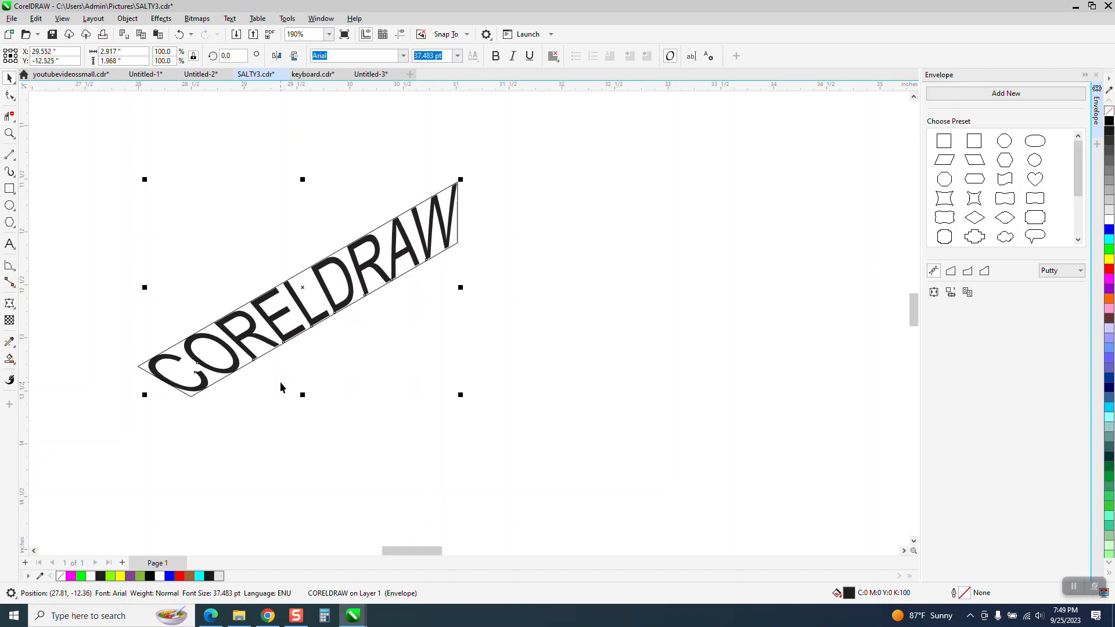
key("Right")
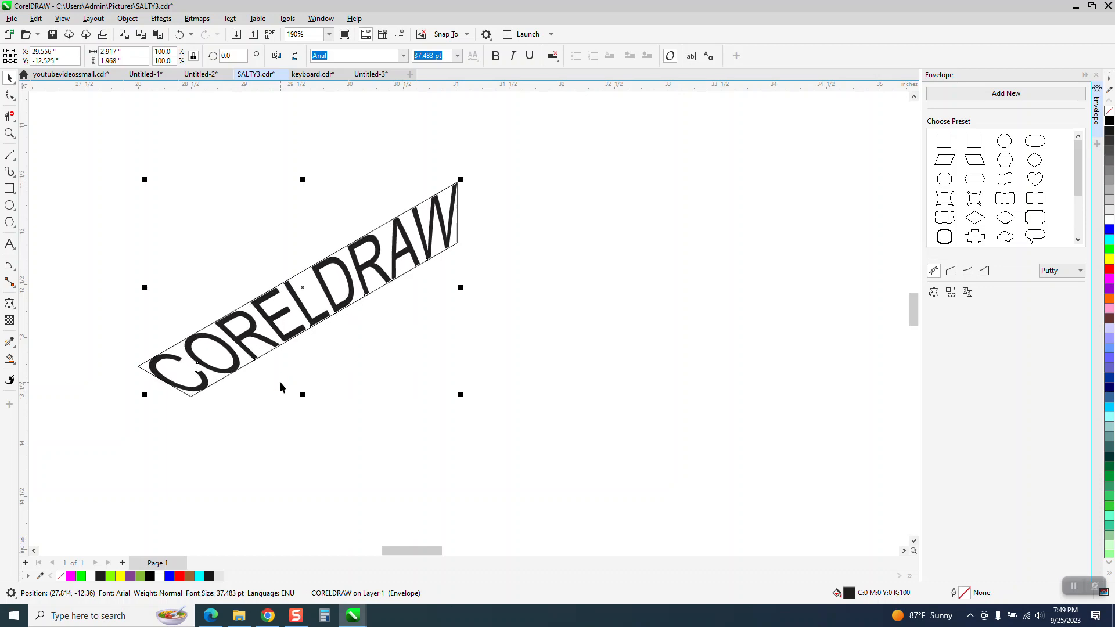
- Group the left warped text with its parallelogram outline
left_click_drag(119, 134, 545, 445)
key("ctrl+g")
scroll(573, 417, "down", 3)
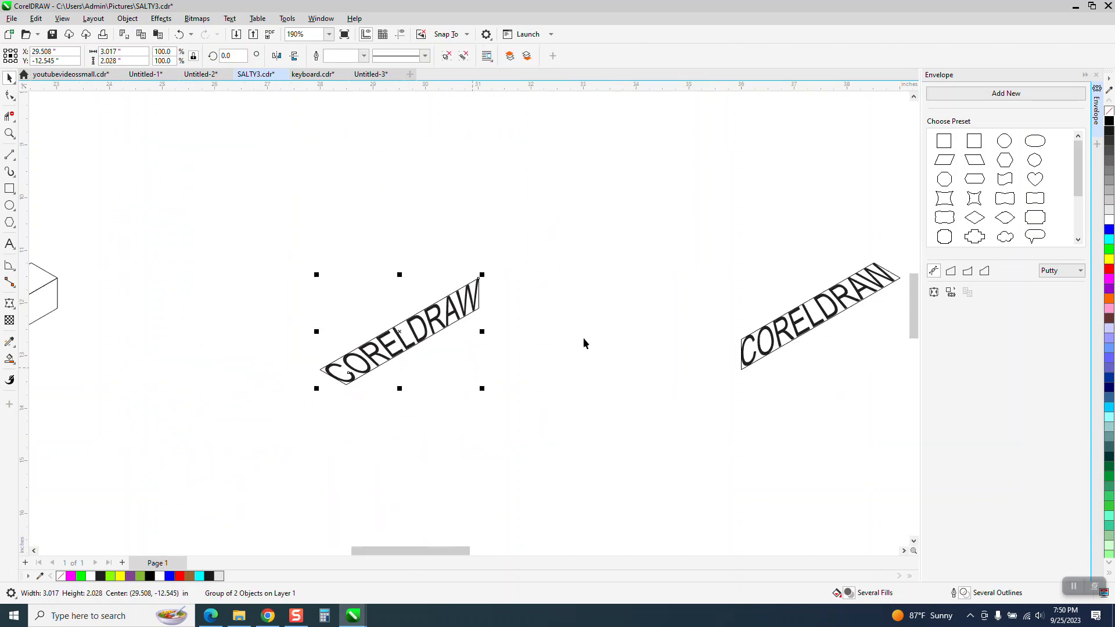
- Set the nudge distance to 8 inches and nudge the right text group left once, against the other text group
left_click(759, 347)
key("Left")
key("Right")
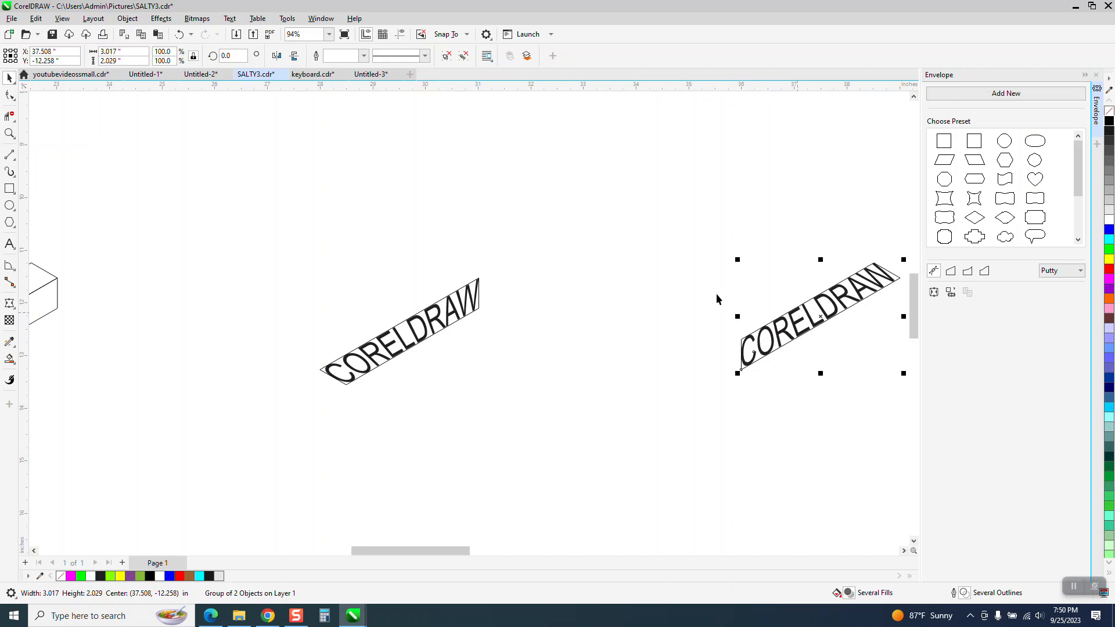
left_click(681, 285)
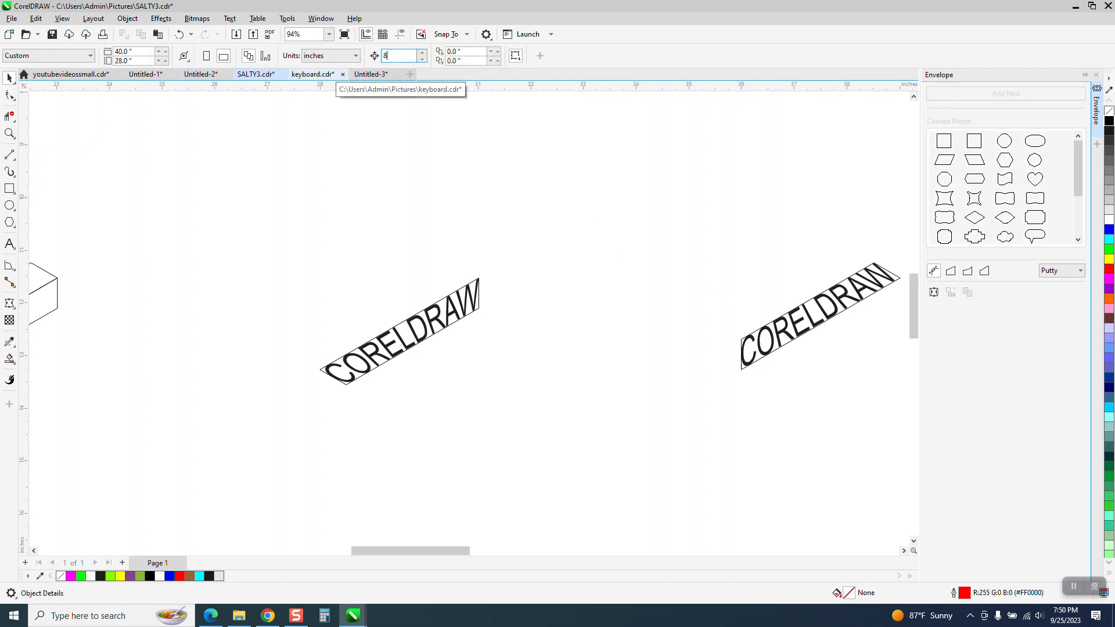
left_click(789, 339)
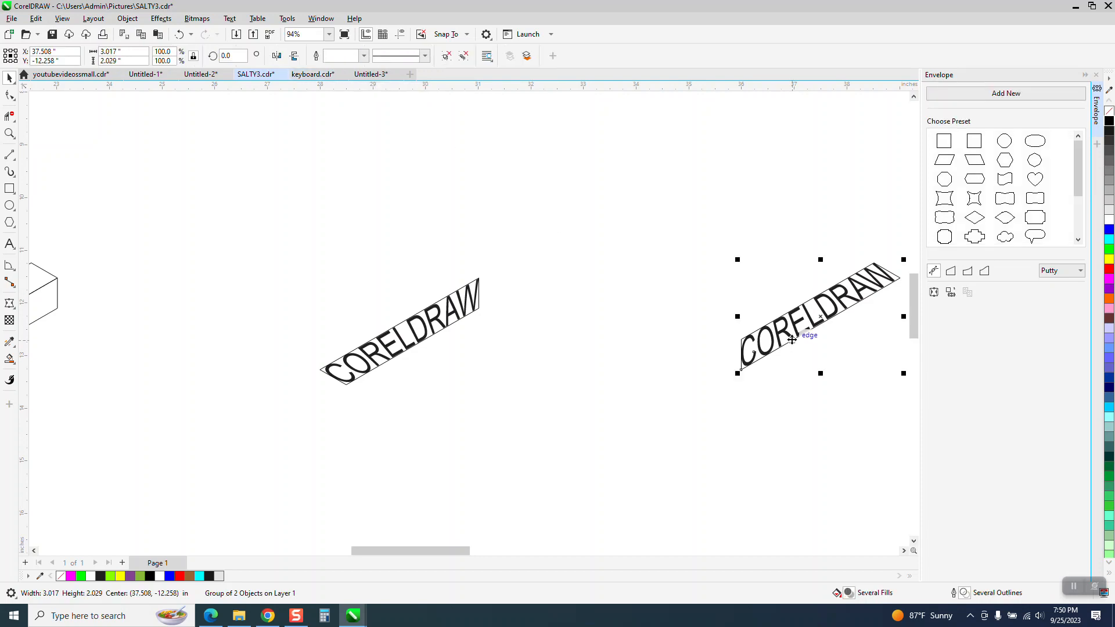
key("Left")
scroll(653, 350, "down", 4)
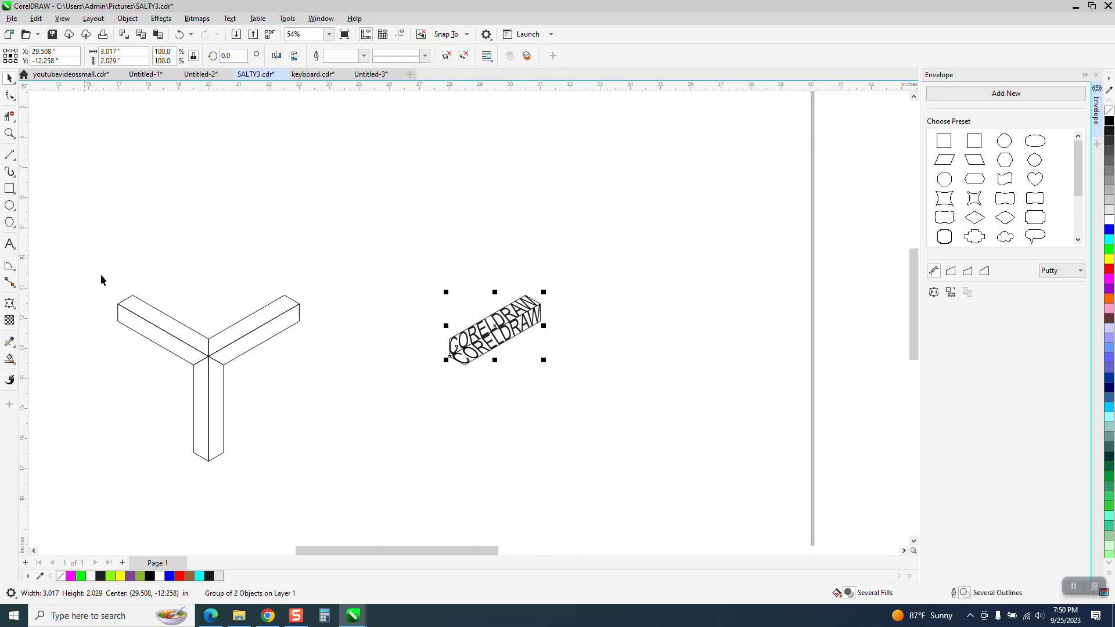
- Move the empty Y-shaped figure 16 inches right and both text groups 8 inches left
mouse_move(108, 276)
left_mouse_down()
mouse_move(316, 498)
mouse_move(335, 493)
left_mouse_up()
key("Right")
key("Right")
left_click_drag(436, 278, 577, 397)
key("Left")
key("Left")
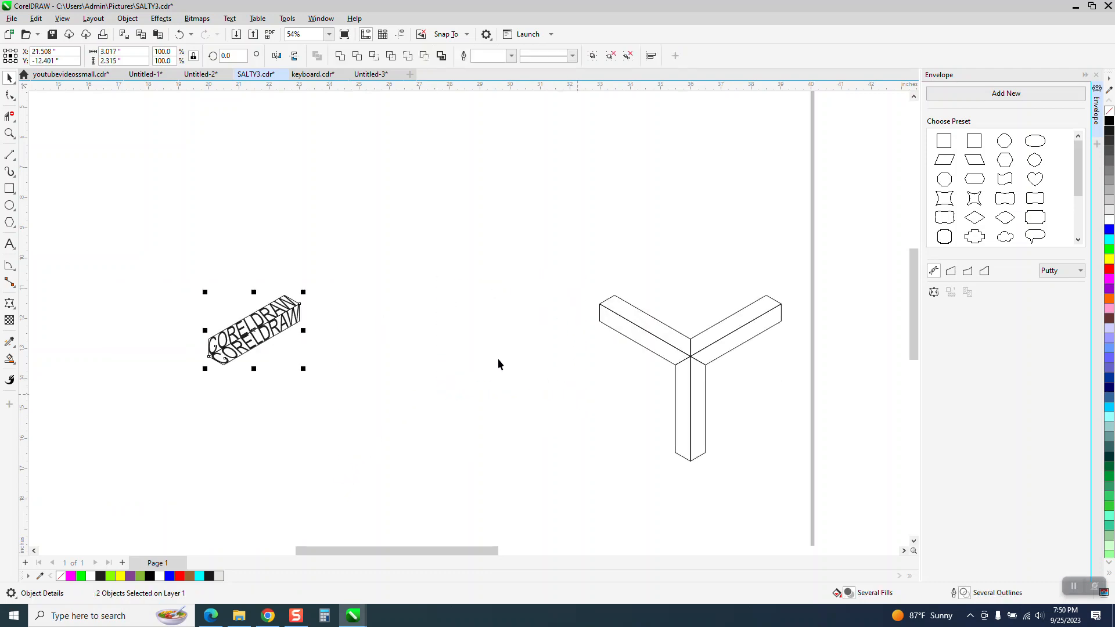
- Try rotating a copy of both selected text groups 120 degrees about their lower-left corner, and undo it
left_click(10, 134)
left_click_drag(142, 246, 498, 465)
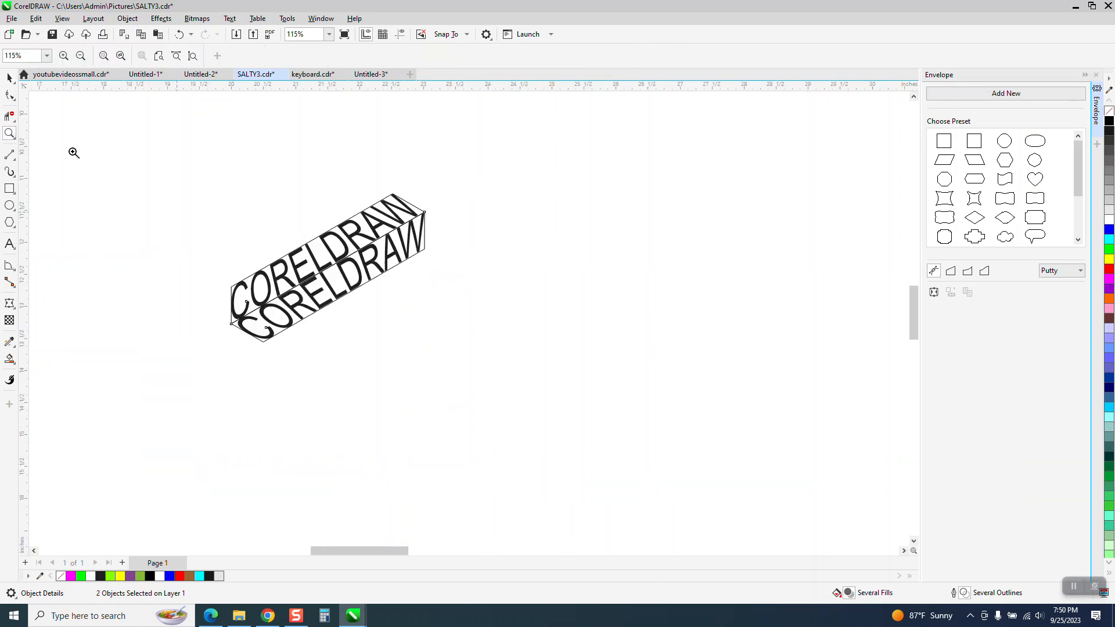
left_click(9, 78)
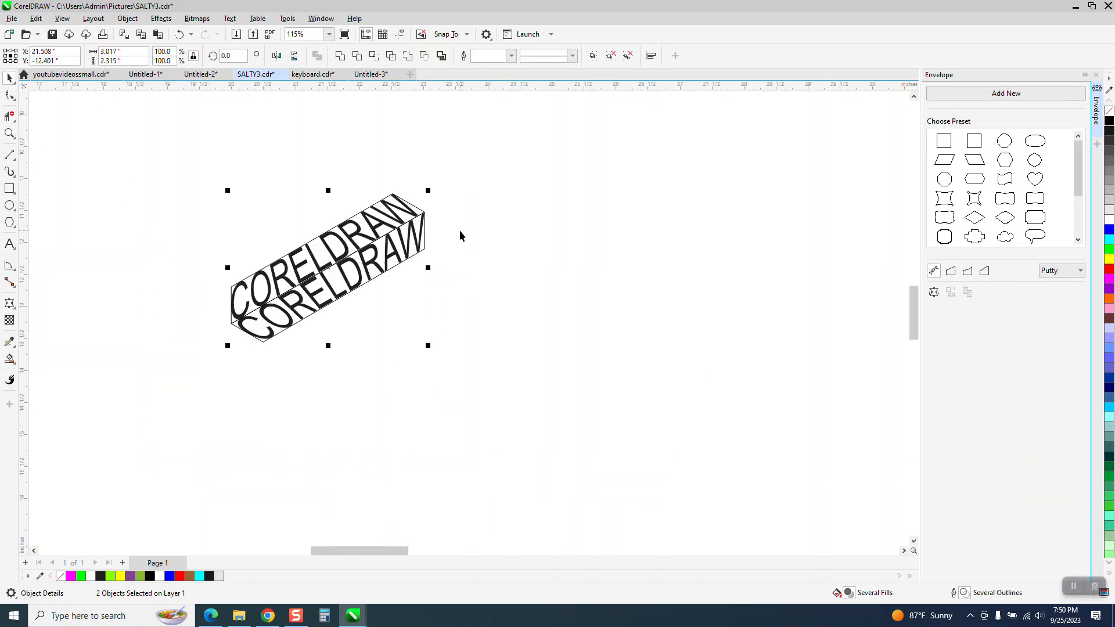
left_click(381, 236)
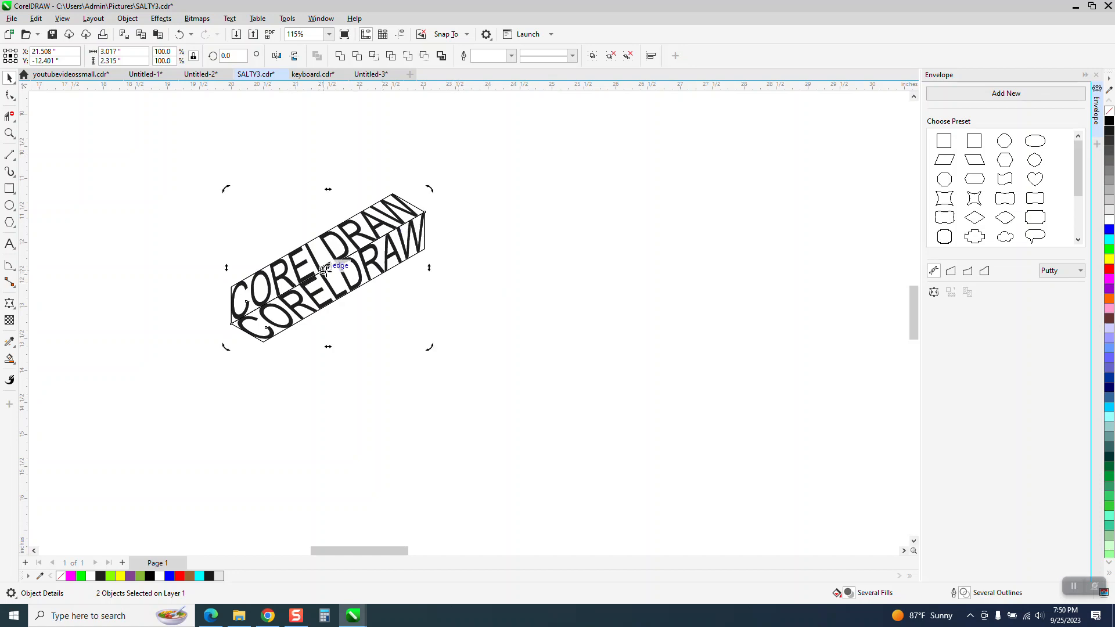
left_click_drag(326, 268, 231, 323)
left_click(232, 56)
type("120")
key("Return")
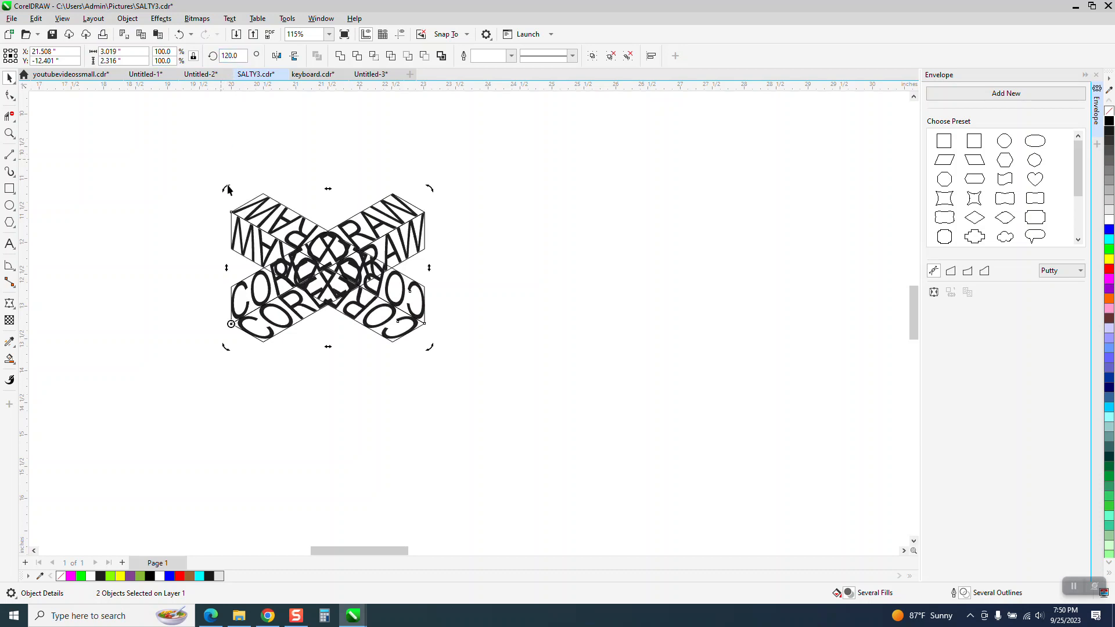
left_click(180, 34)
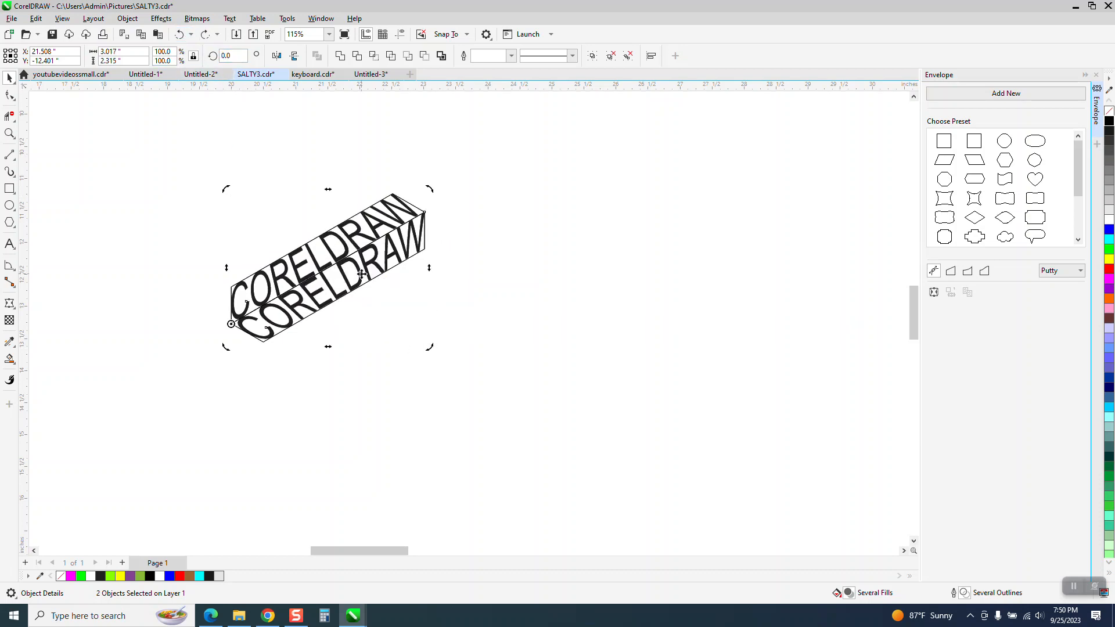
- Place a copy of the lower text group below and to the right of the original, and undo it
left_click(425, 299)
left_click_drag(409, 257, 504, 339)
right_click(503, 339)
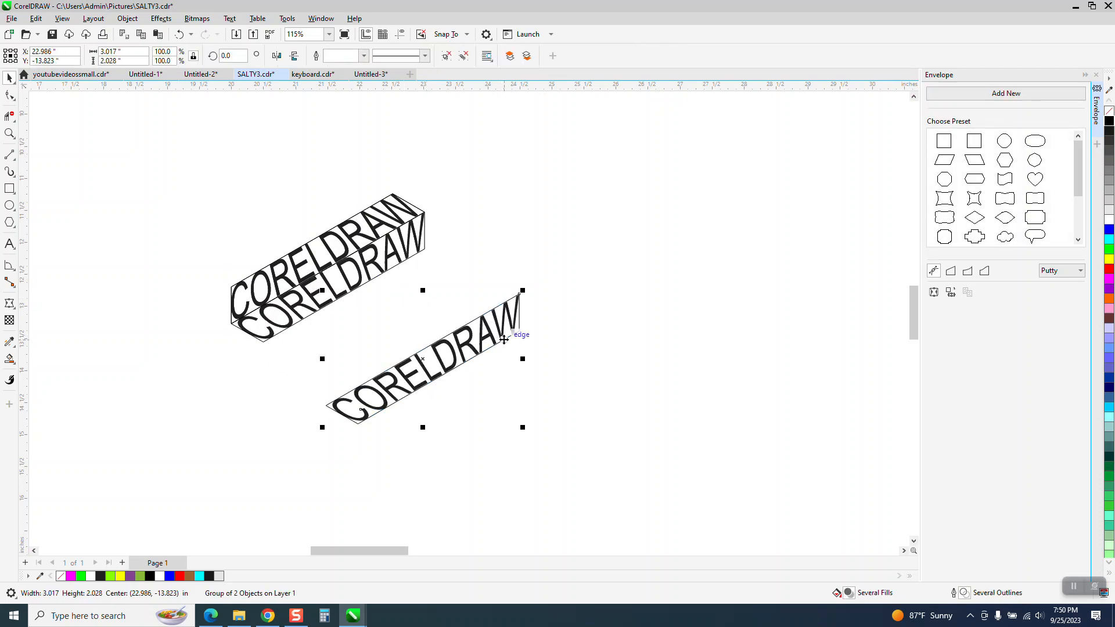
left_click(179, 35)
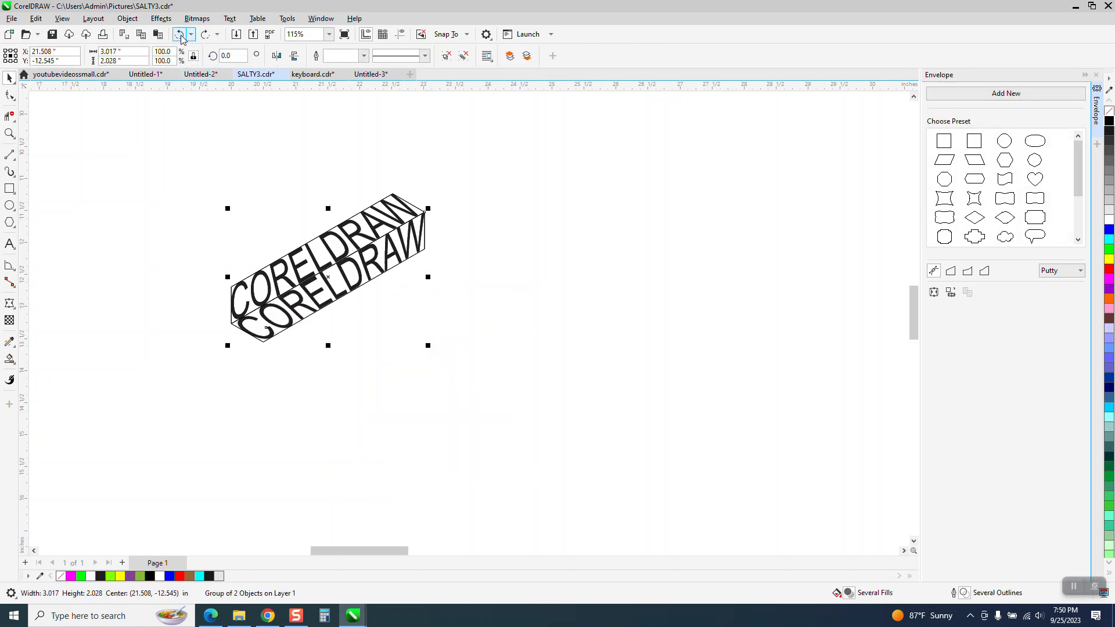
- Nudge the upper text group and the lower text group 8 inches right, one after the other
left_click(570, 173)
left_click(402, 210)
key("Right")
left_click(421, 242)
key("Right")
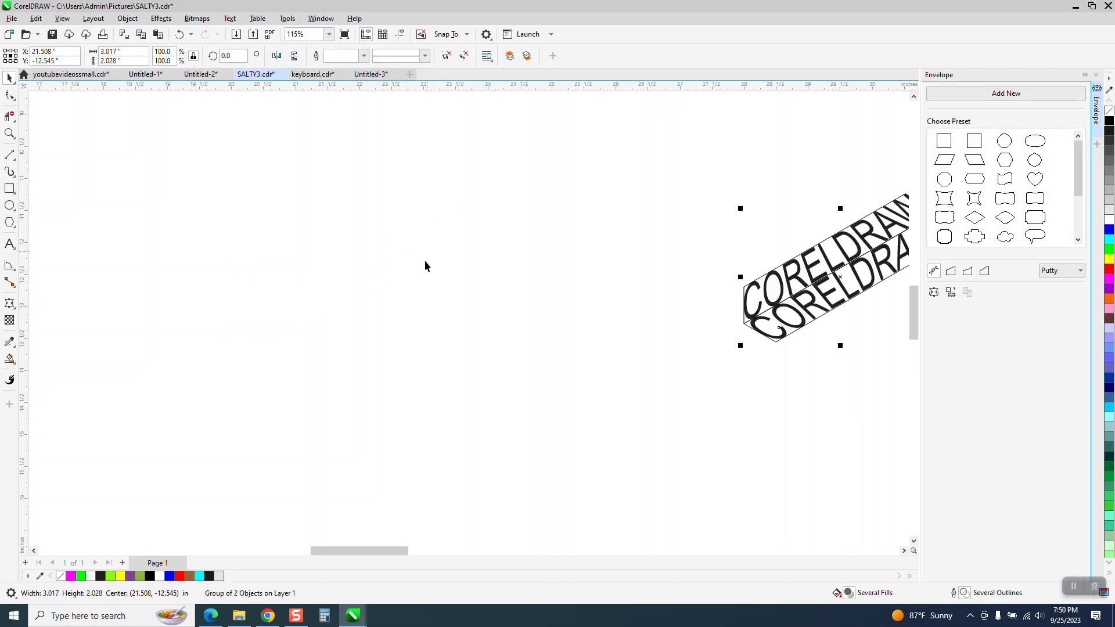
- Group the two text panels into one arm and nudge it 8 inches left
scroll(574, 254, "down", 2)
left_click_drag(607, 199, 861, 388)
key("ctrl+g")
key("Left")
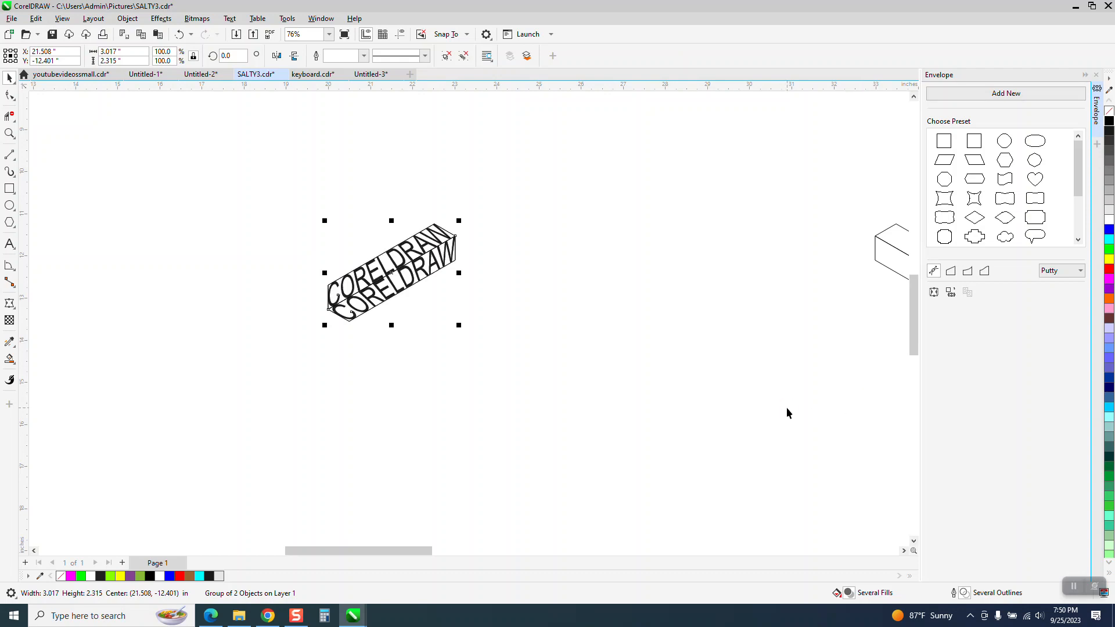
- Rotate a copy of the grouped text arm 120 degrees about the shared corner at its lower-left end
left_click(394, 274)
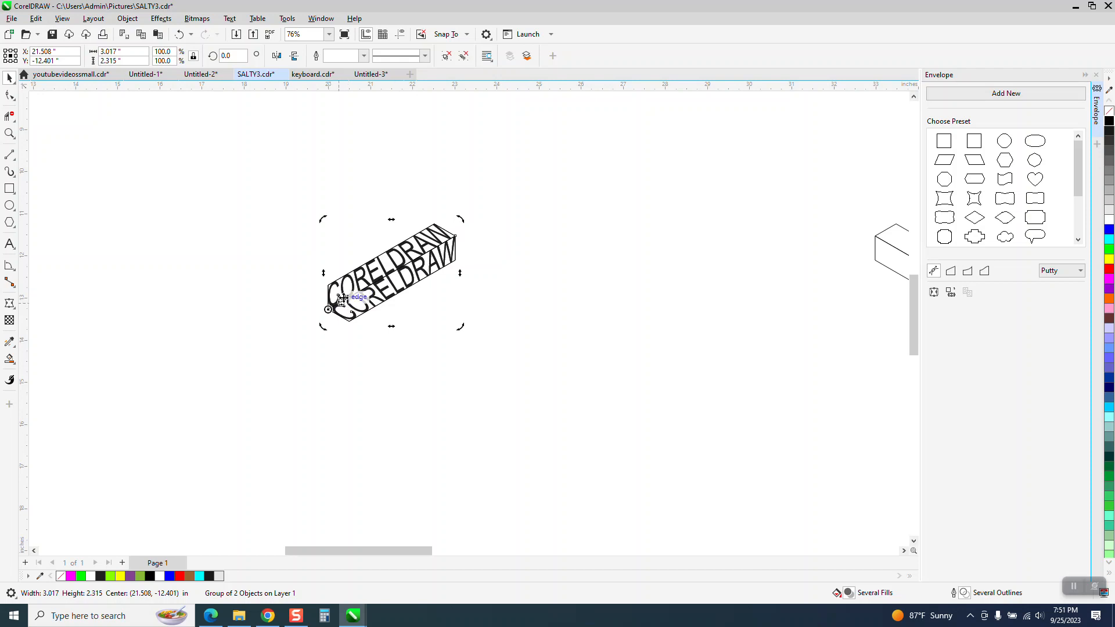
type("120")
key("Return")
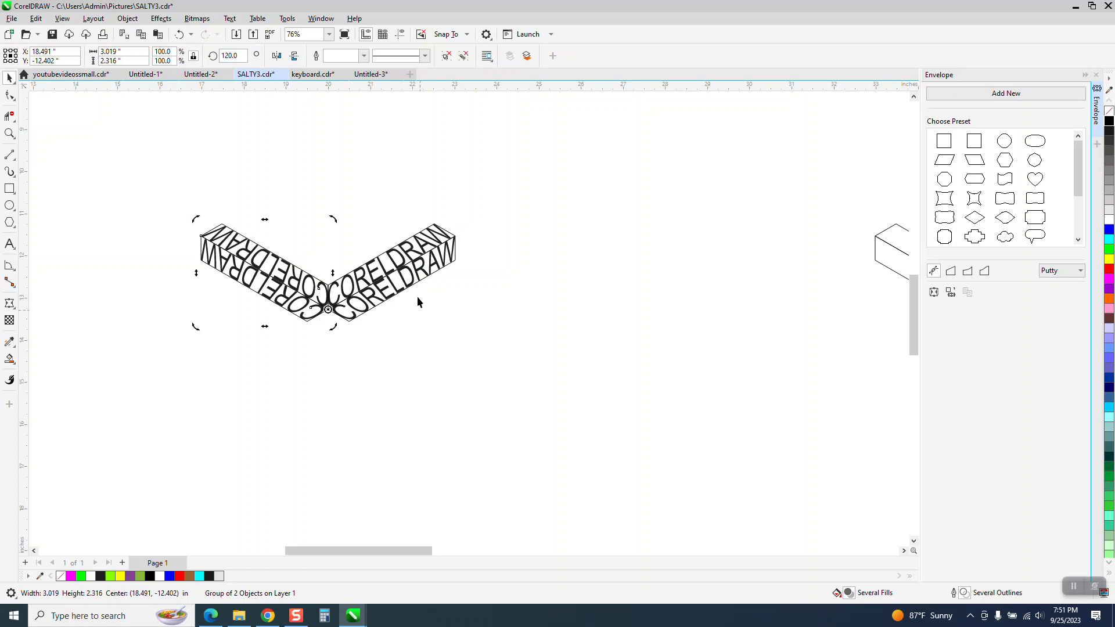
- Mirror the rotated text arm both horizontally and vertically so its text reads from left to right
left_click(277, 56)
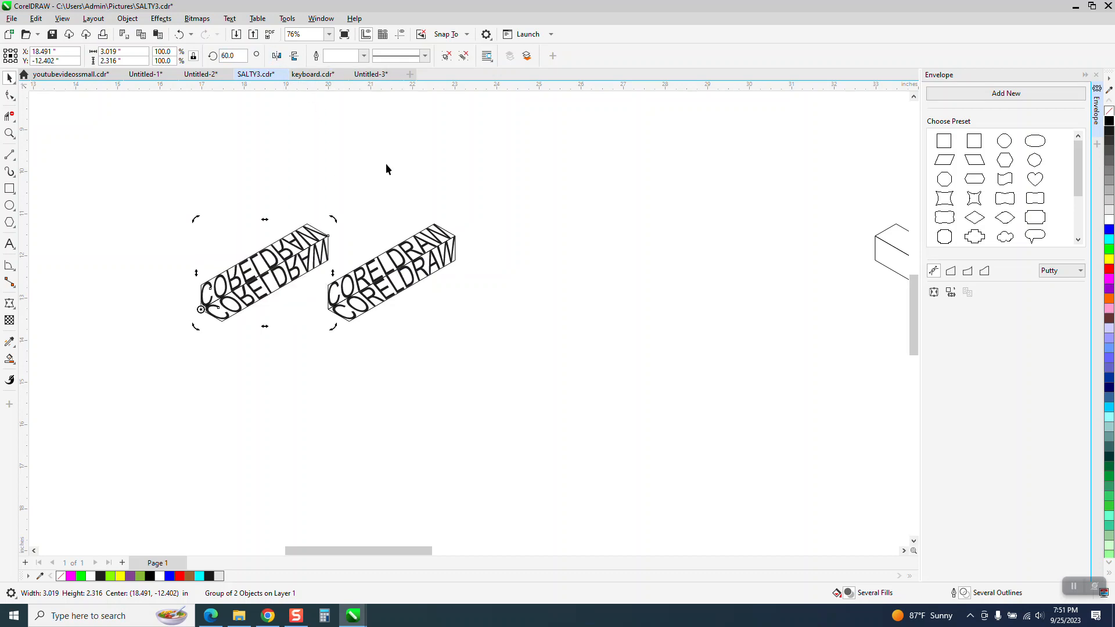
left_click(294, 55)
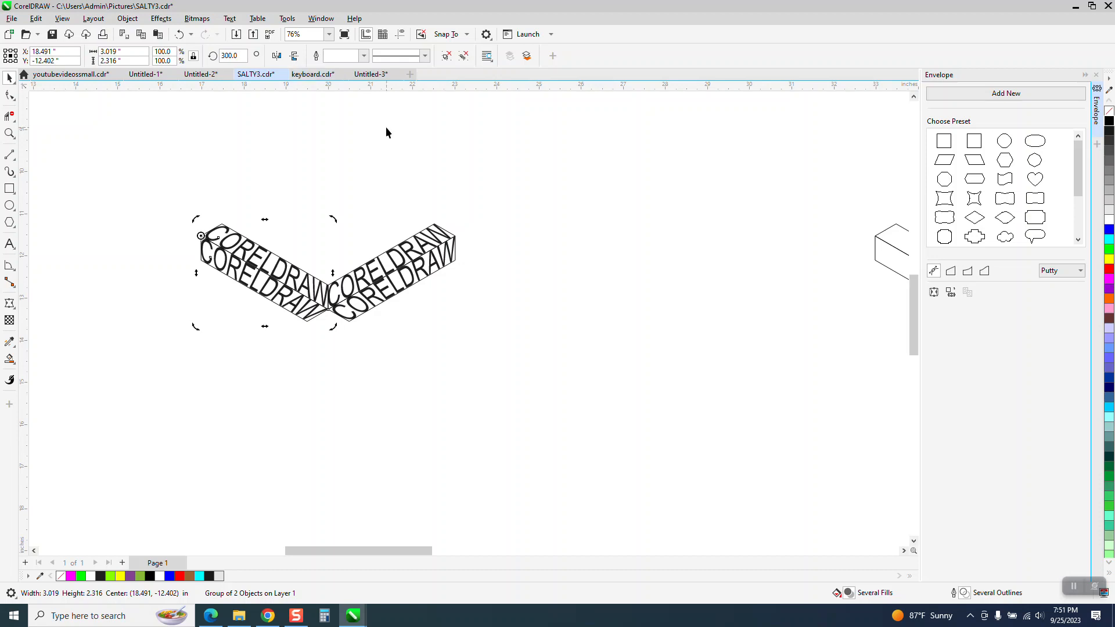
left_click(416, 181)
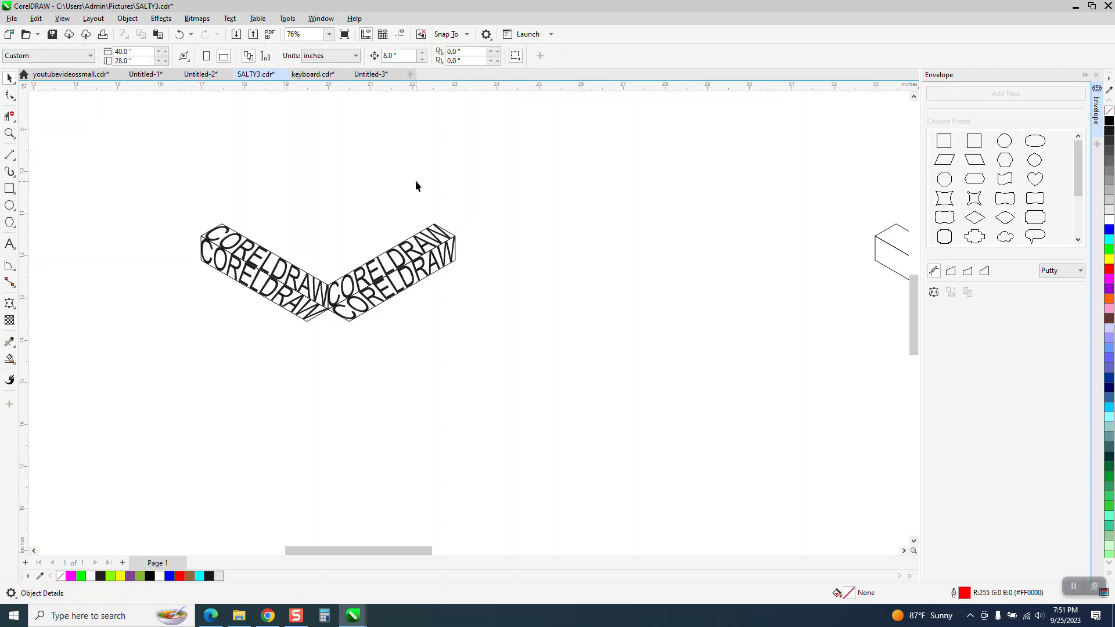
- Place the left text arm's rotation centre on the point where the two arms meet
left_click(294, 276)
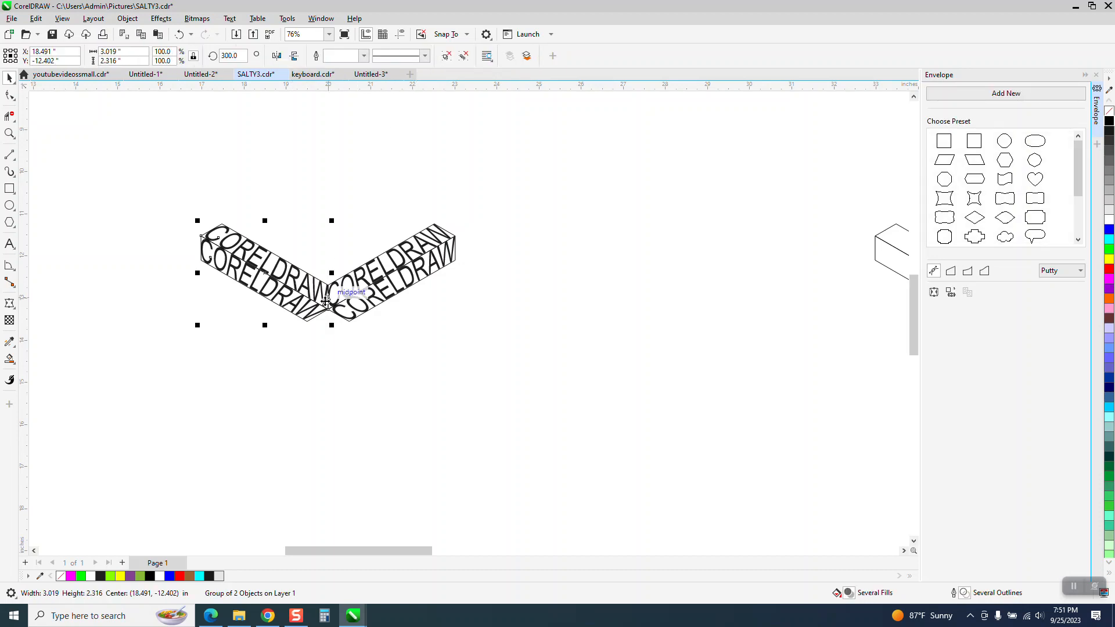
left_click(285, 292)
left_click_drag(201, 236, 328, 309)
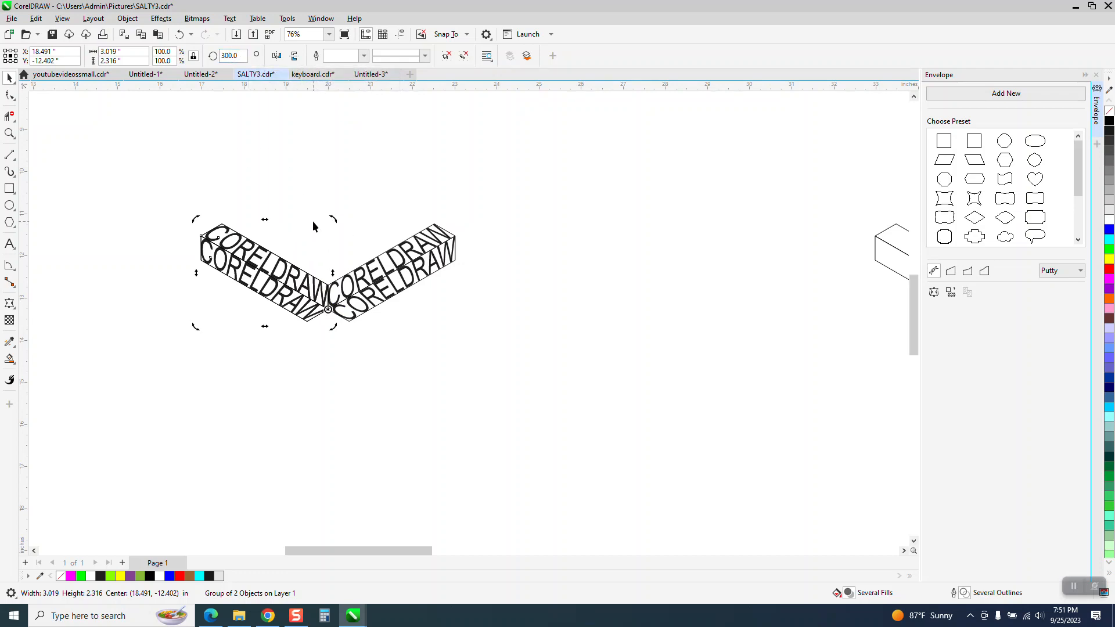
- Try creating a third arm by rotating a copy of the left arm with an angle of 420 degrees, and undo it
left_click(247, 57)
type("420")
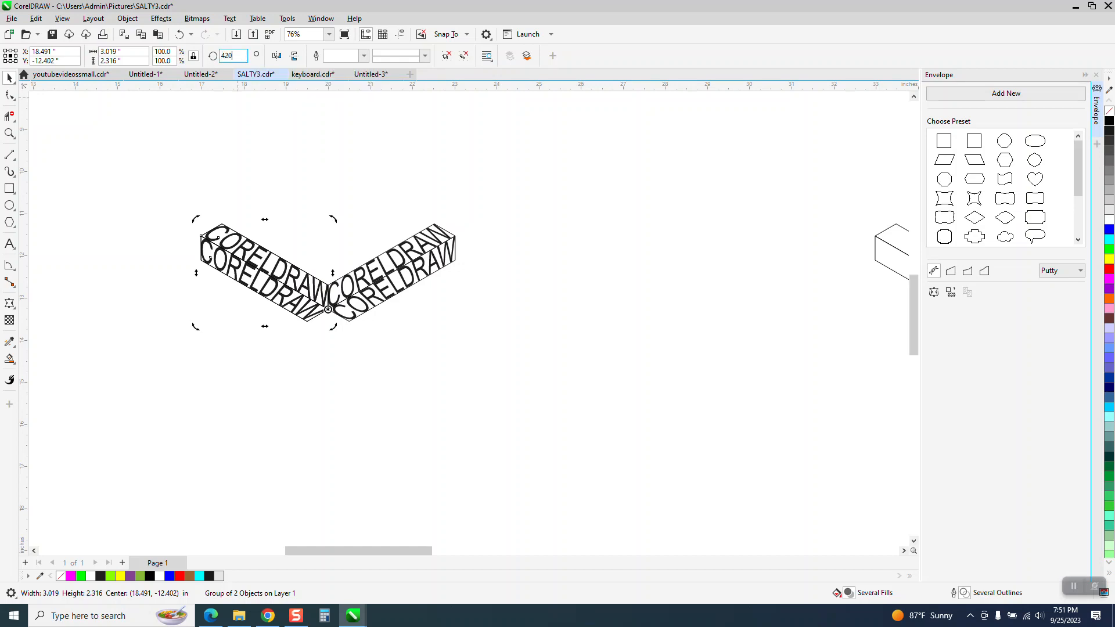
key("Return")
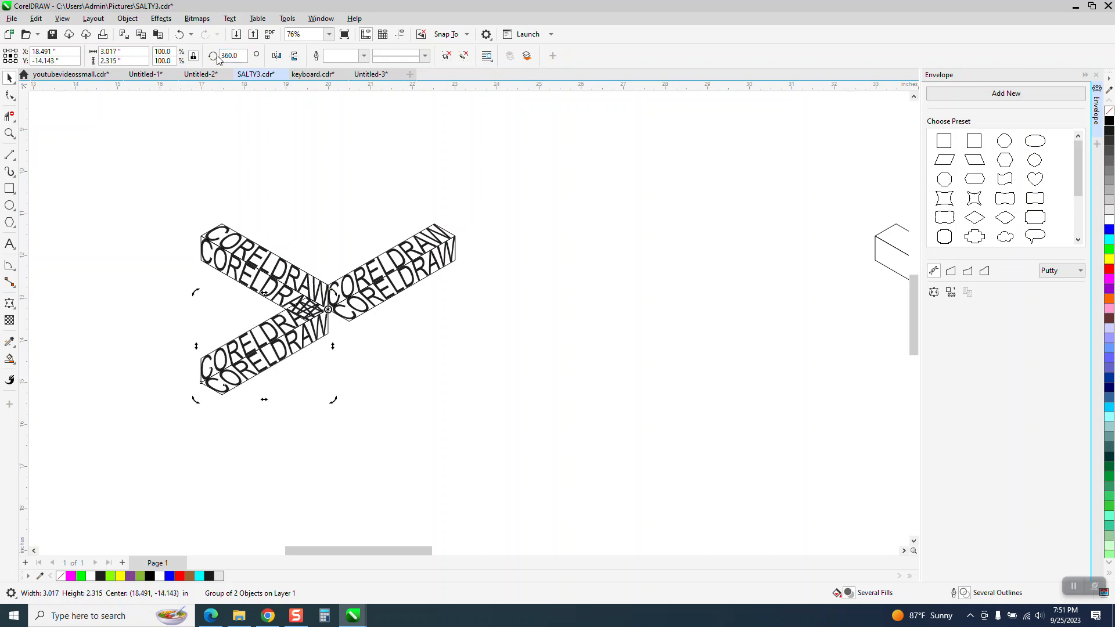
left_click(179, 35)
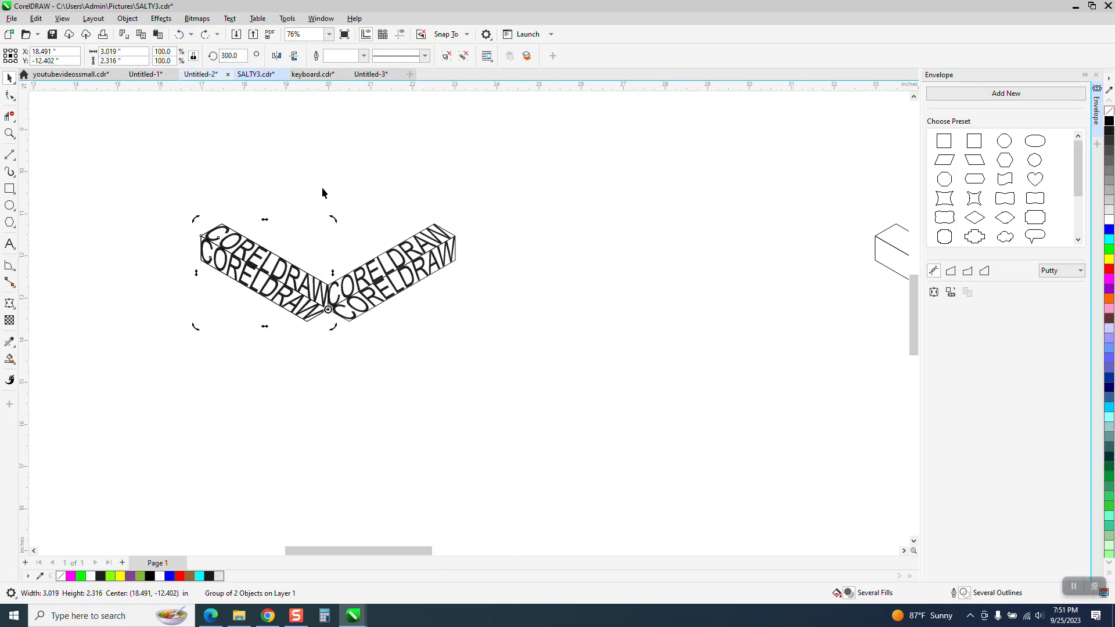
- Rotate a copy of the left text arm about the shared corner and set its rotation to 60 degrees as the vertical third arm
mouse_move(336, 219)
left_mouse_down()
mouse_move(291, 211)
mouse_move(256, 255)
mouse_move(264, 318)
mouse_move(281, 329)
left_mouse_up()
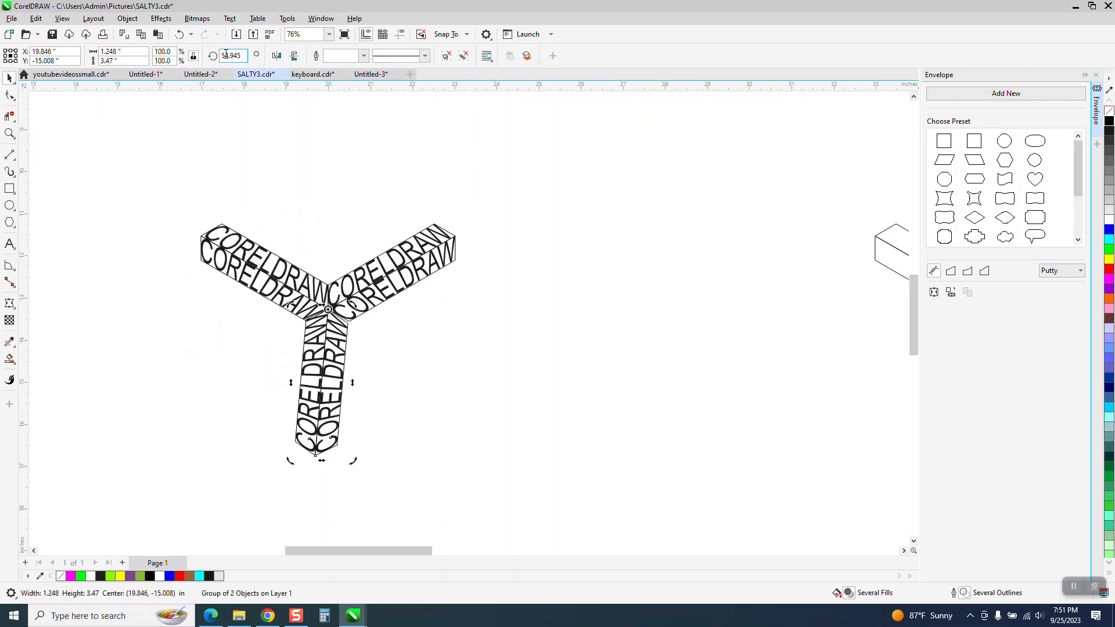
left_click_drag(240, 55, 202, 65)
type("60")
key("Return")
left_click(378, 203)
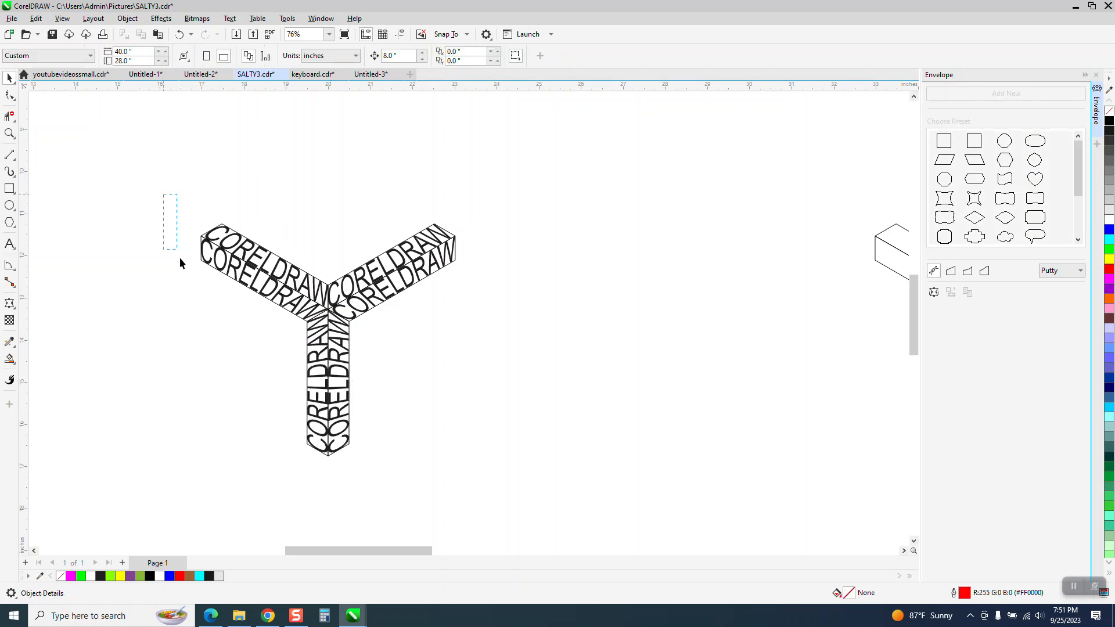
- Group the three text arms into one Y figure and move it about 1.5 inches up and 1.5 inches left
left_click_drag(545, 451, 605, 507)
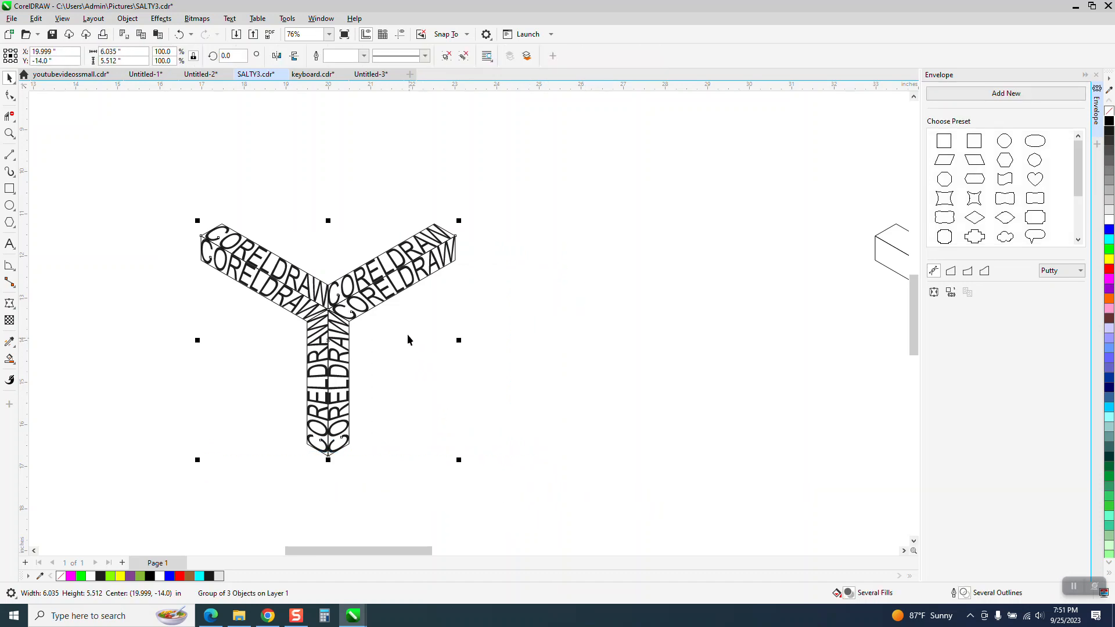
left_click_drag(387, 287, 401, 180)
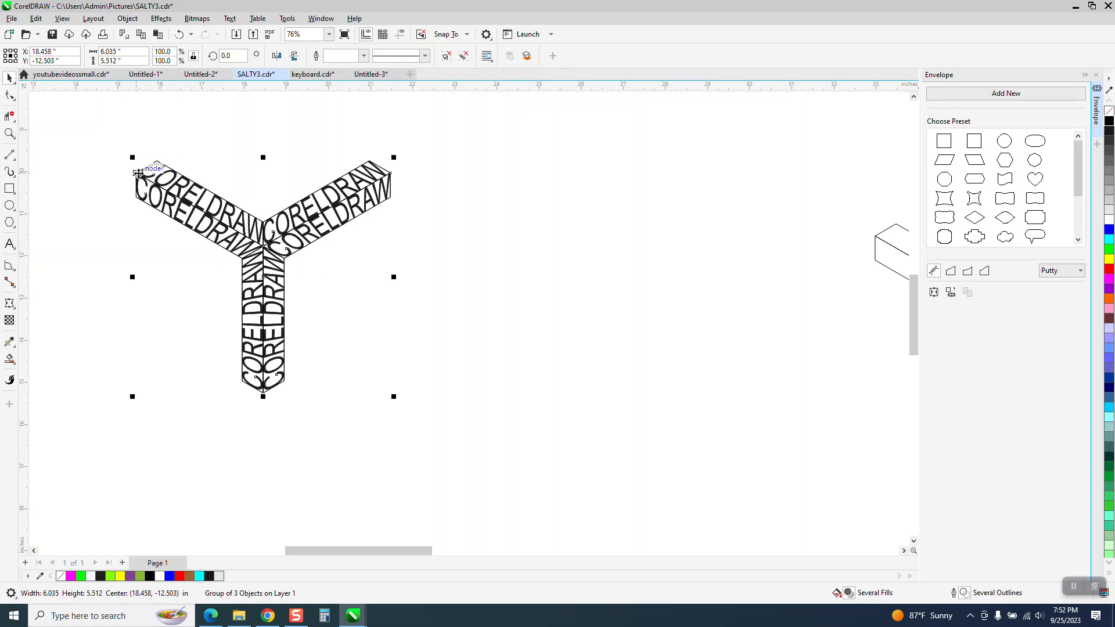
- Copy the Y figure by its left arm's end node onto its centre junction, and repeat for a diagonal row of six
left_click_drag(138, 173, 287, 262)
scroll(314, 209, "down", 2)
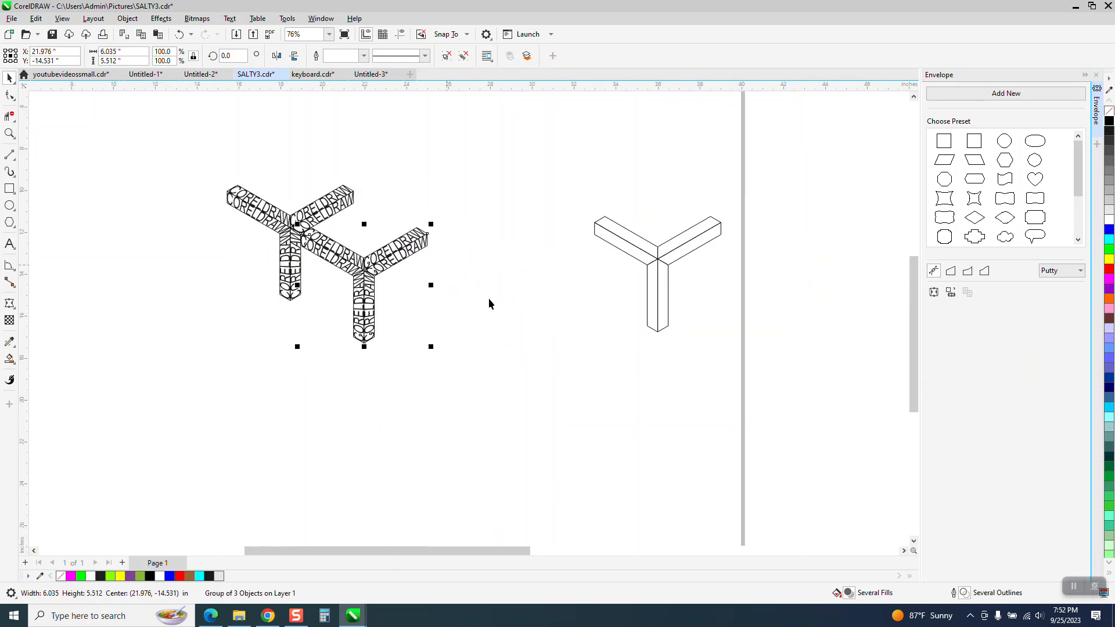
key("ctrl+r")
key("ctrl+r")
key("ctrl+r")
key("ctrl+r")
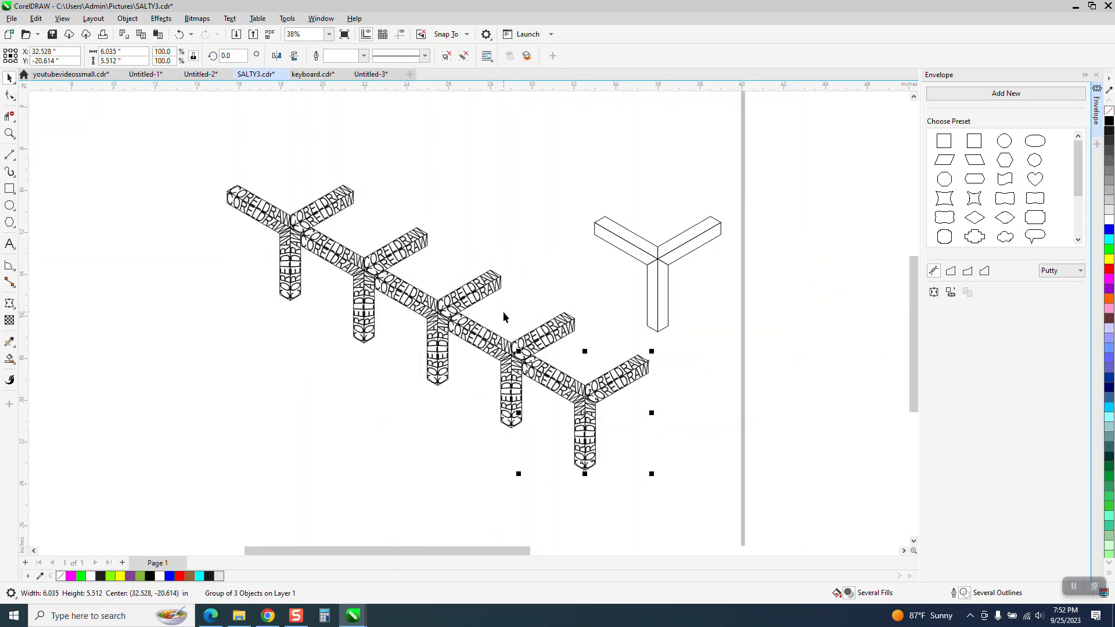
- Delete the spare outlined Y figure without text to the right of the diagonal row
left_click_drag(557, 205, 764, 359)
key("Delete")
- Group the six Y figures and place a copy of the row directly above the original
scroll(482, 290, "down", 1)
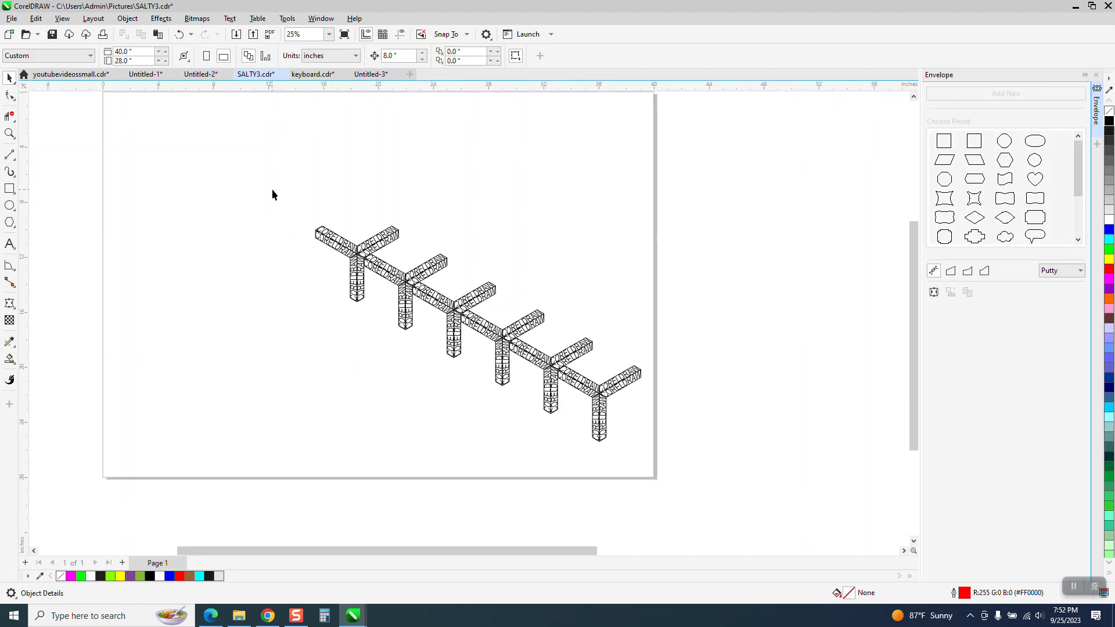
left_click_drag(767, 492, 768, 492)
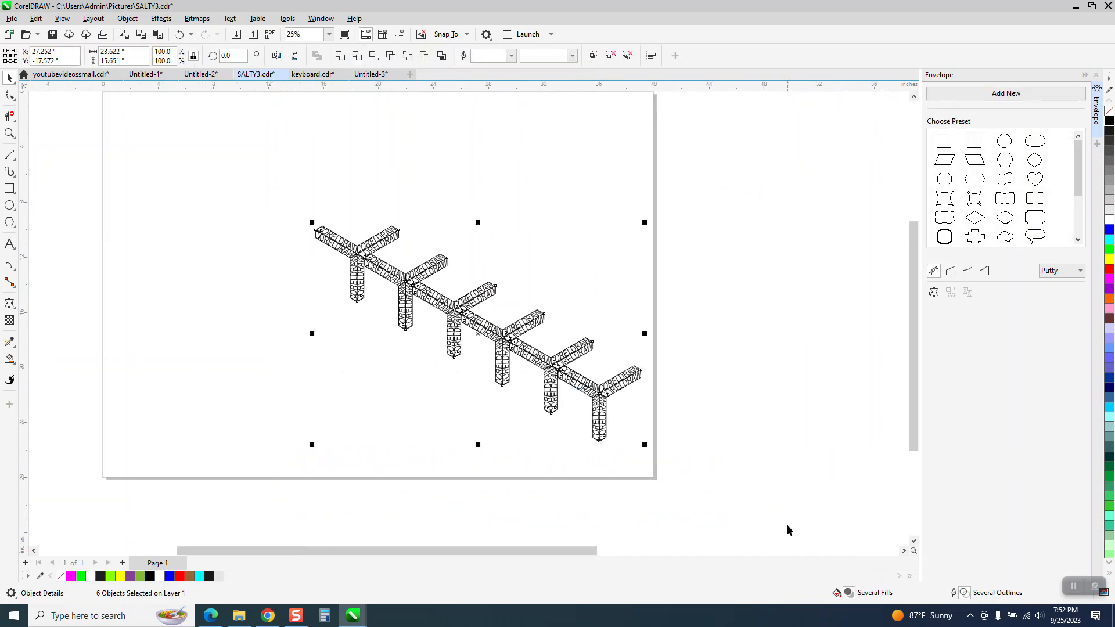
key("ctrl+g")
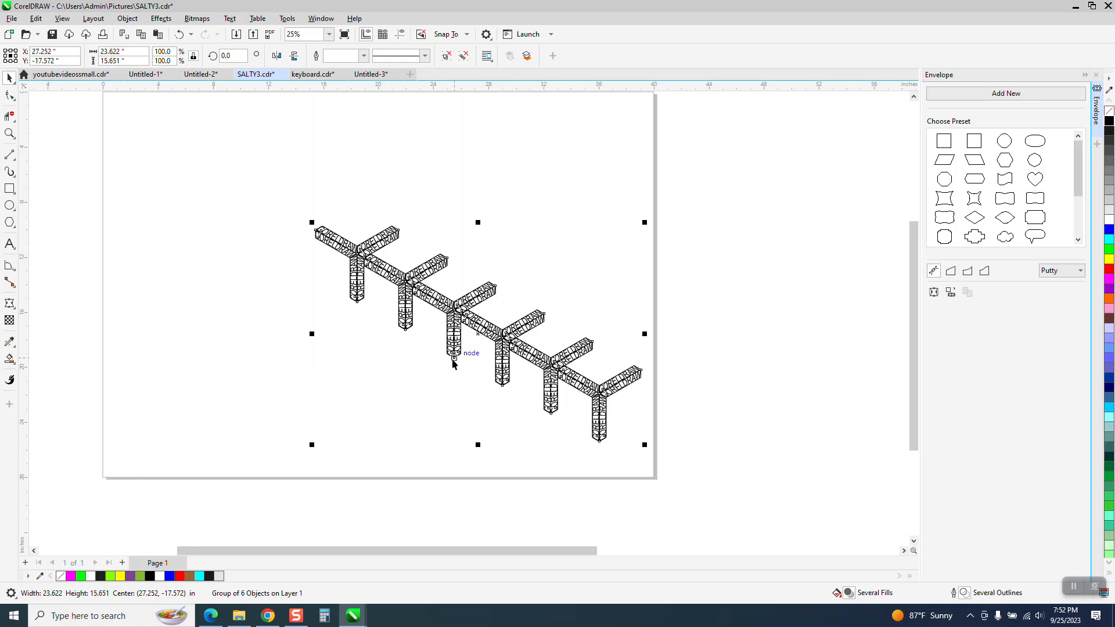
left_click_drag(454, 358, 454, 300)
- Align the copied upper row precisely so its arm ends meet the nodes of the row below
left_click(9, 133)
left_click_drag(403, 252, 583, 380)
left_click(9, 77)
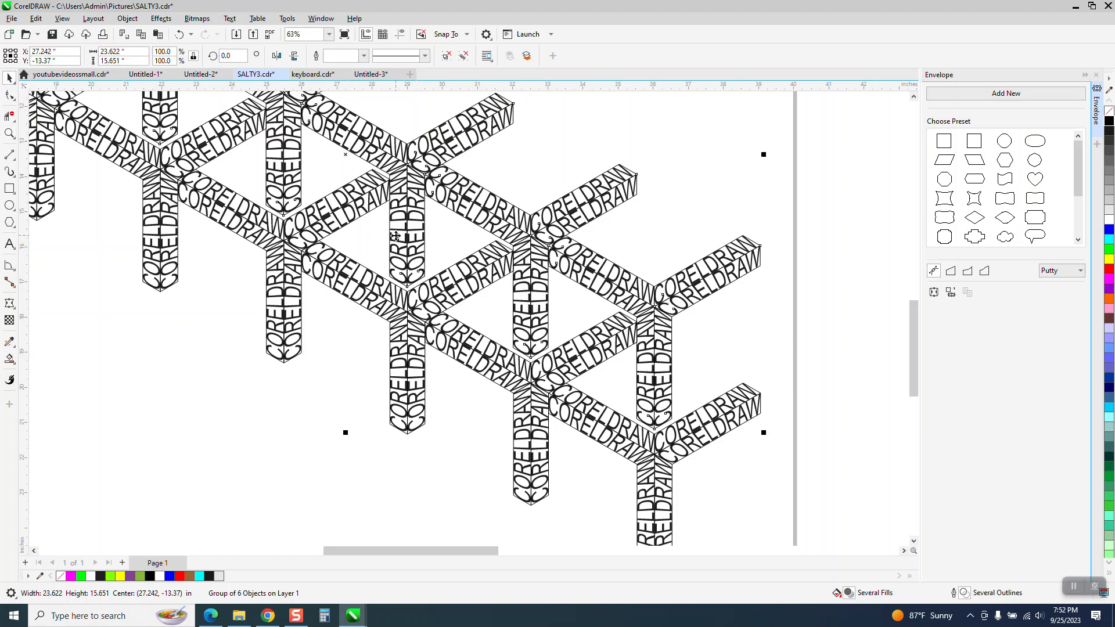
left_click_drag(451, 307, 452, 312)
scroll(537, 471, "down", 3)
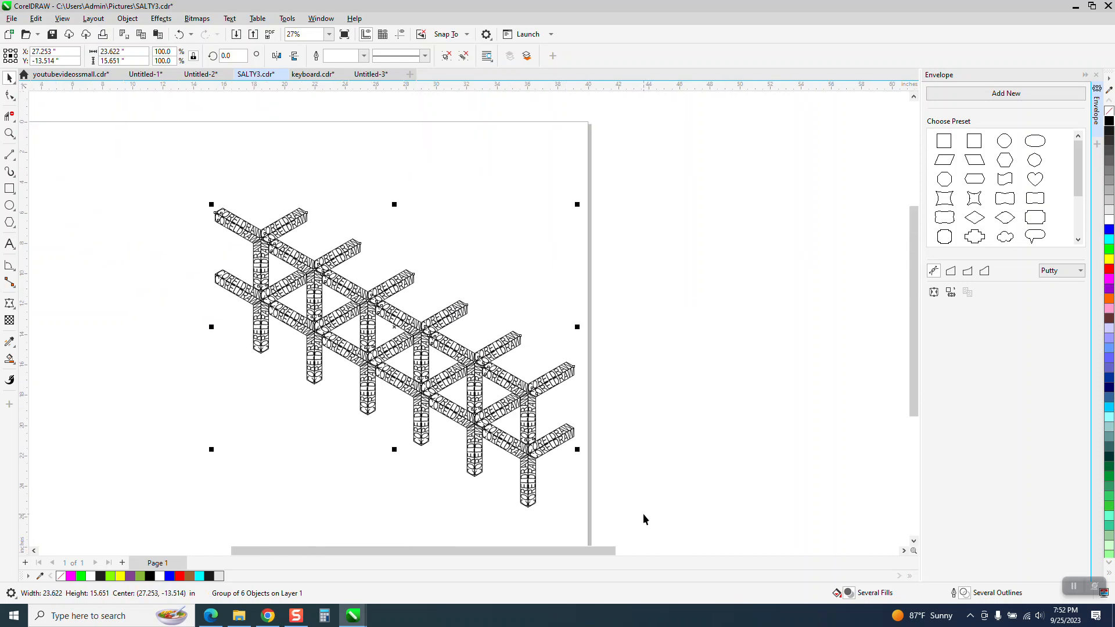
- Group the two rows and stack three copies above them, each offset 8.116 inches upward
left_click_drag(135, 172, 664, 542)
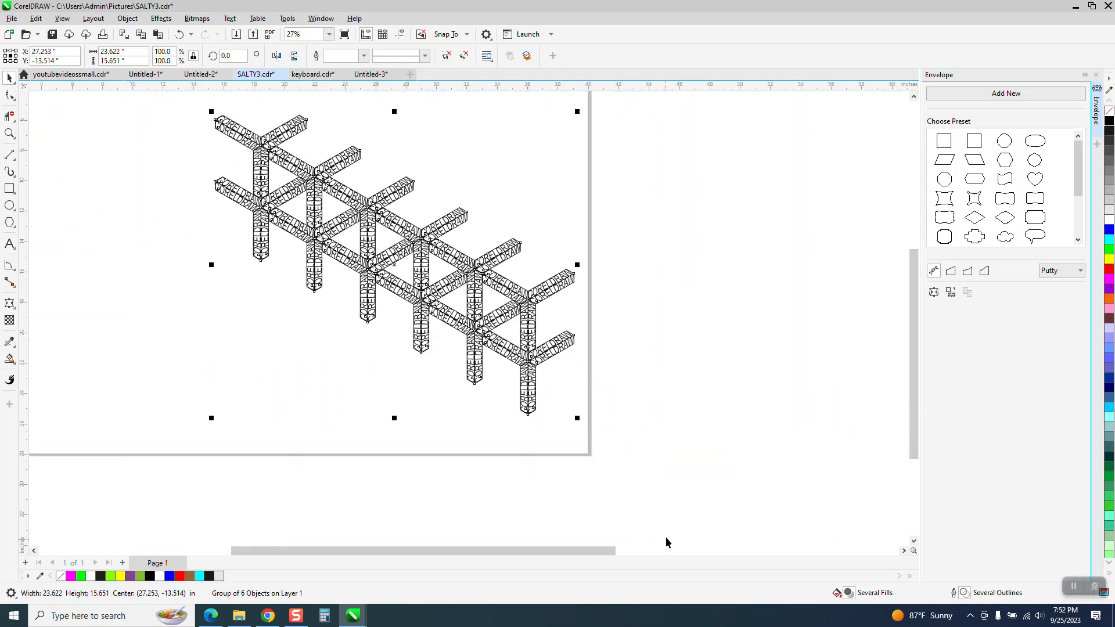
key("ctrl+g")
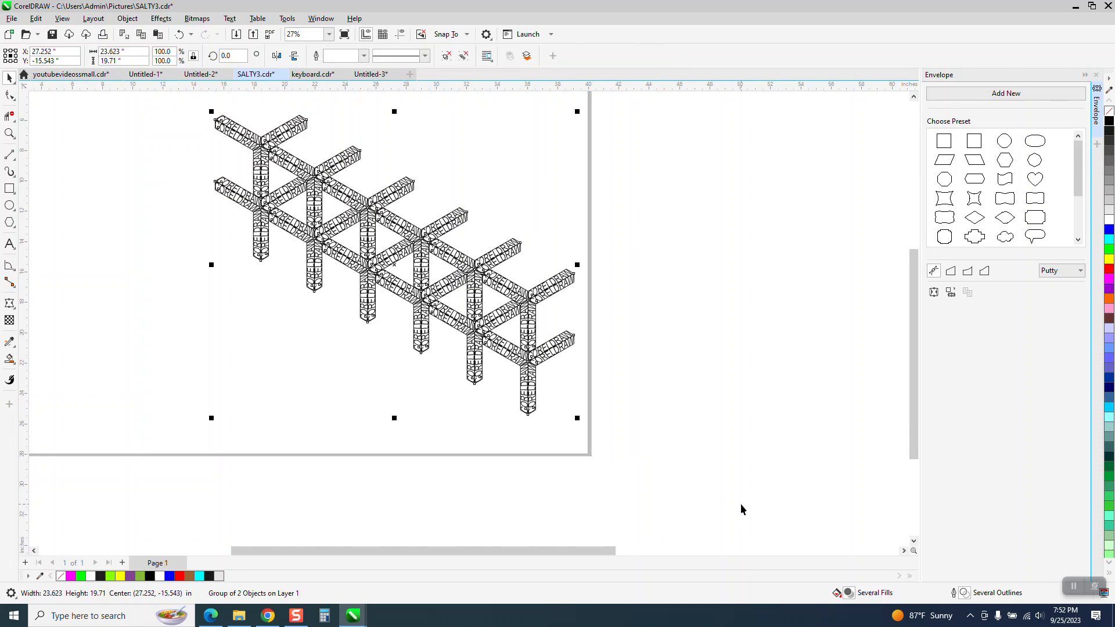
left_click_drag(420, 355, 421, 230)
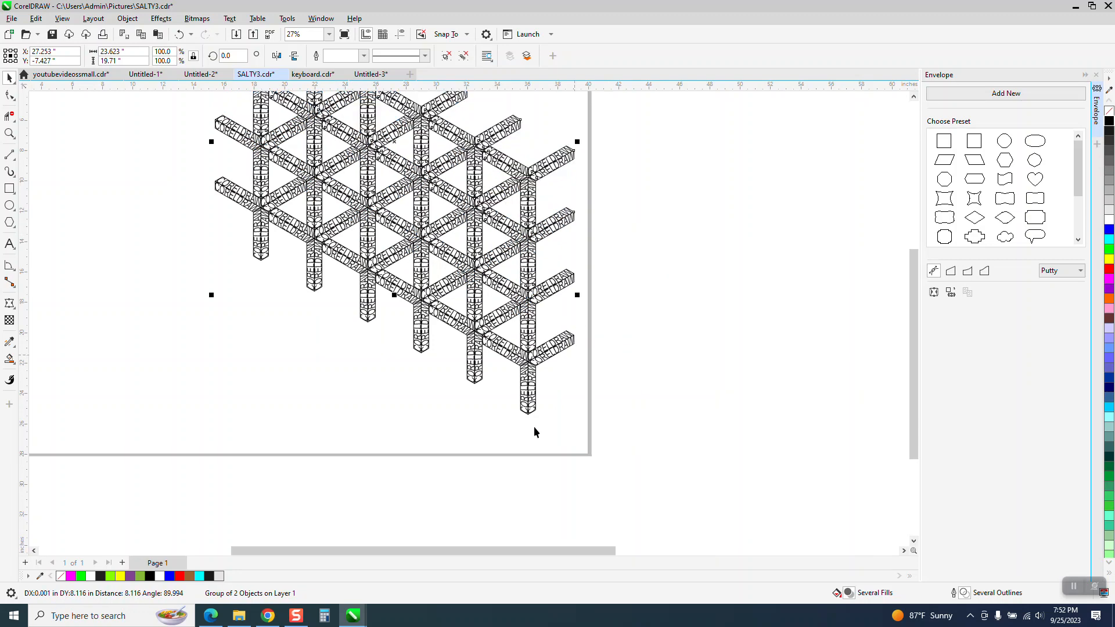
scroll(535, 432, "down", 1)
key("ctrl+r")
key("ctrl+r")
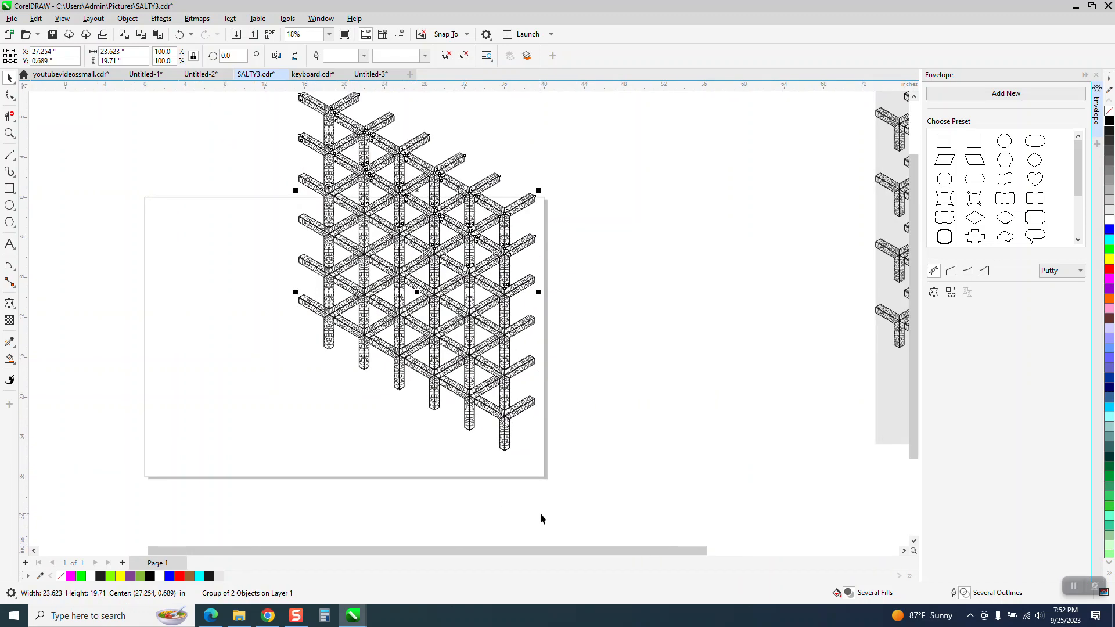
- Select all four stacked two-row sections of the lattice and group them
scroll(509, 462, "down", 1)
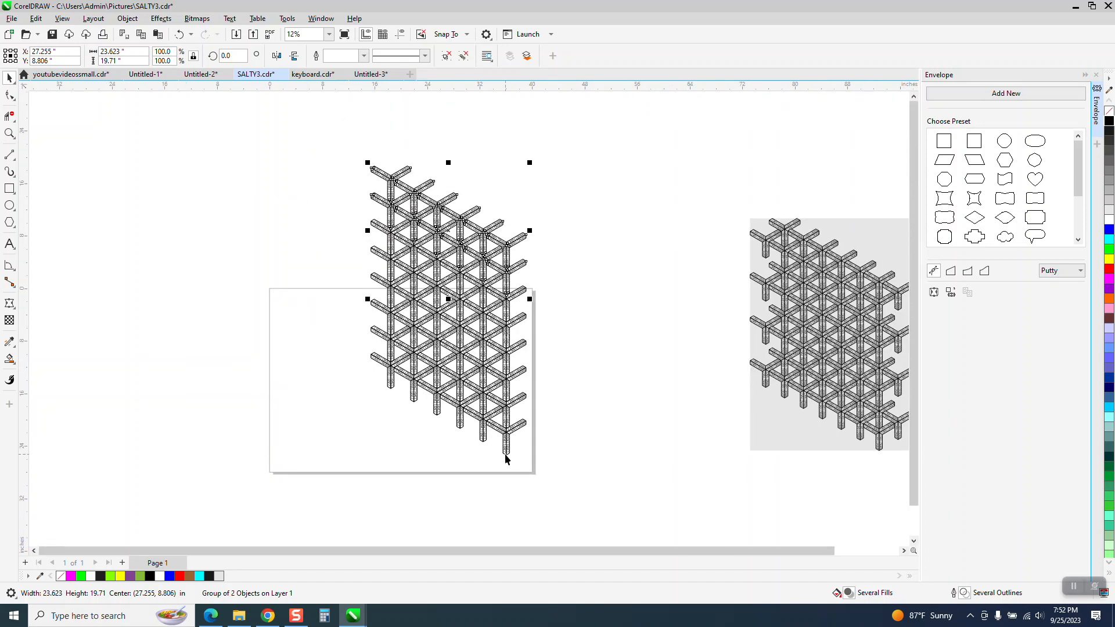
left_click_drag(344, 145, 583, 469)
left_click_drag(621, 502, 622, 499)
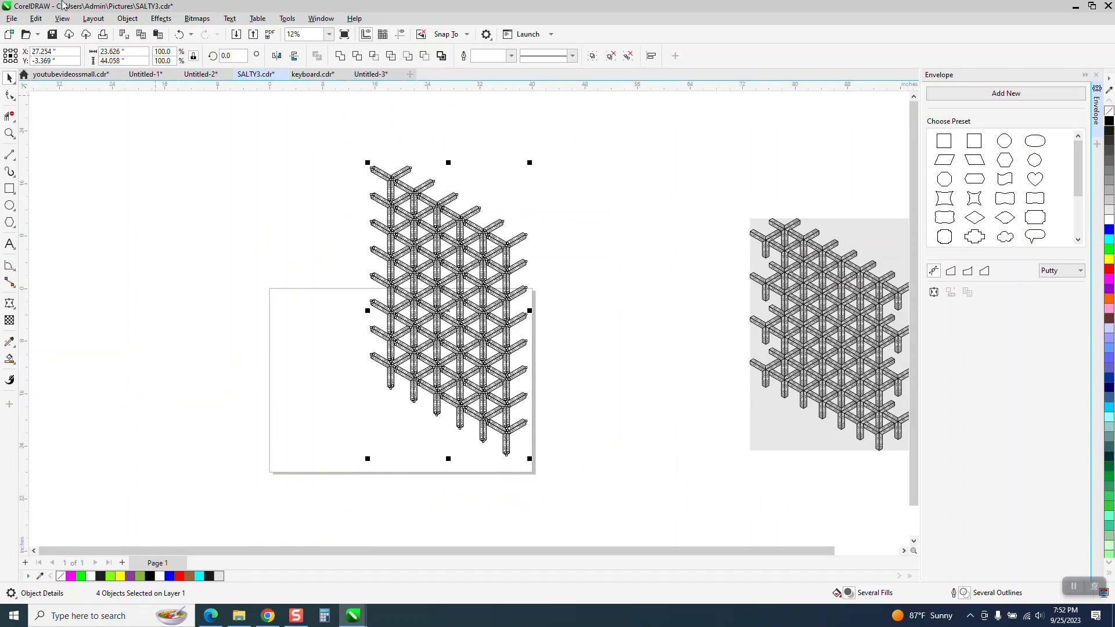
left_click(127, 18)
mouse_move(232, 215)
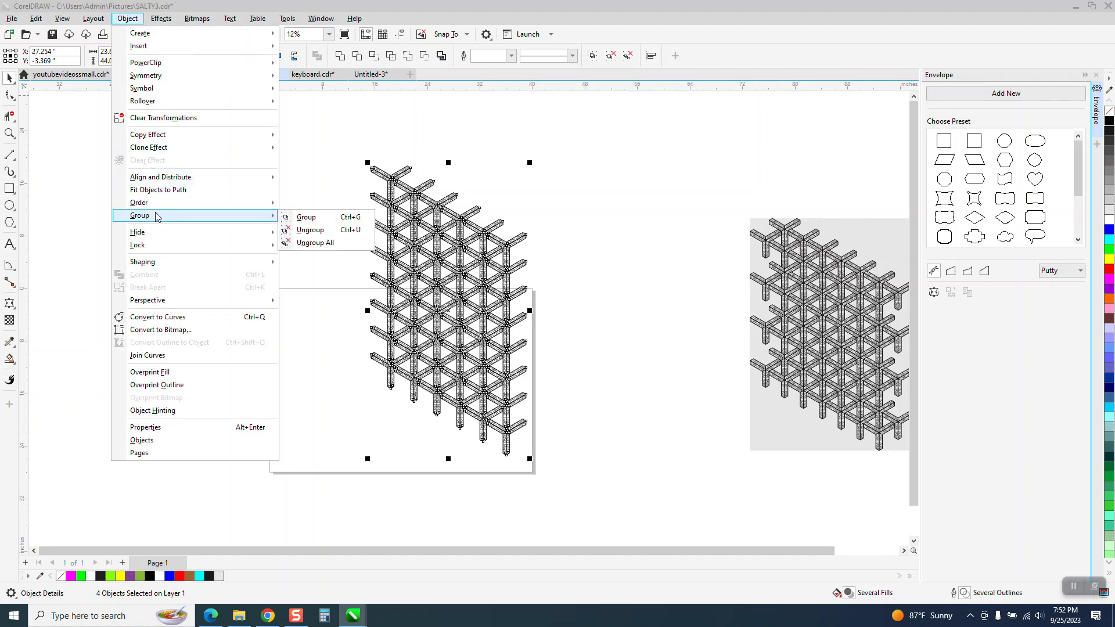
left_click(293, 214)
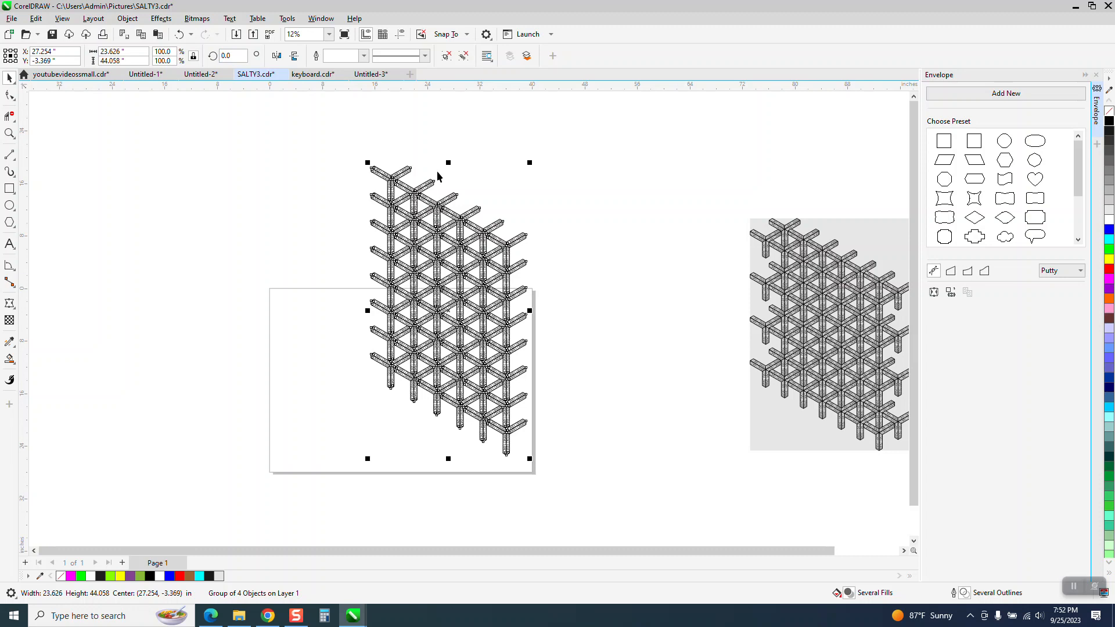
- Rotate the grouped text lattice by -90 degrees
left_click(443, 255)
left_click(237, 57)
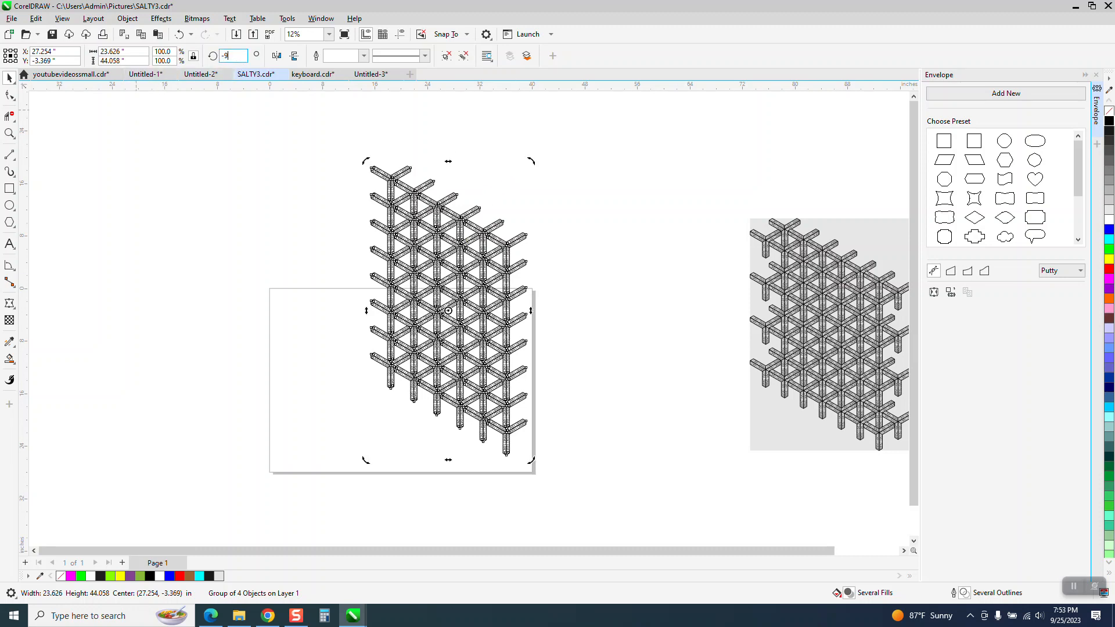
type("-90")
key("Return")
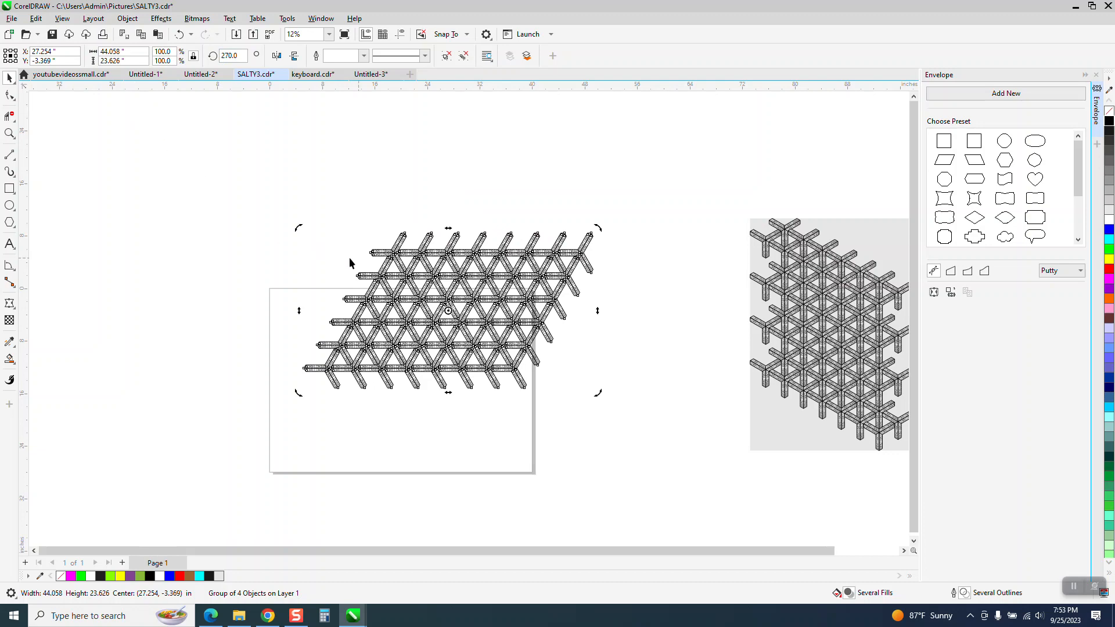
- Ungroup the rotated lattice one level into its four sections and select all of them
key("z")
left_click_drag(397, 291, 614, 409)
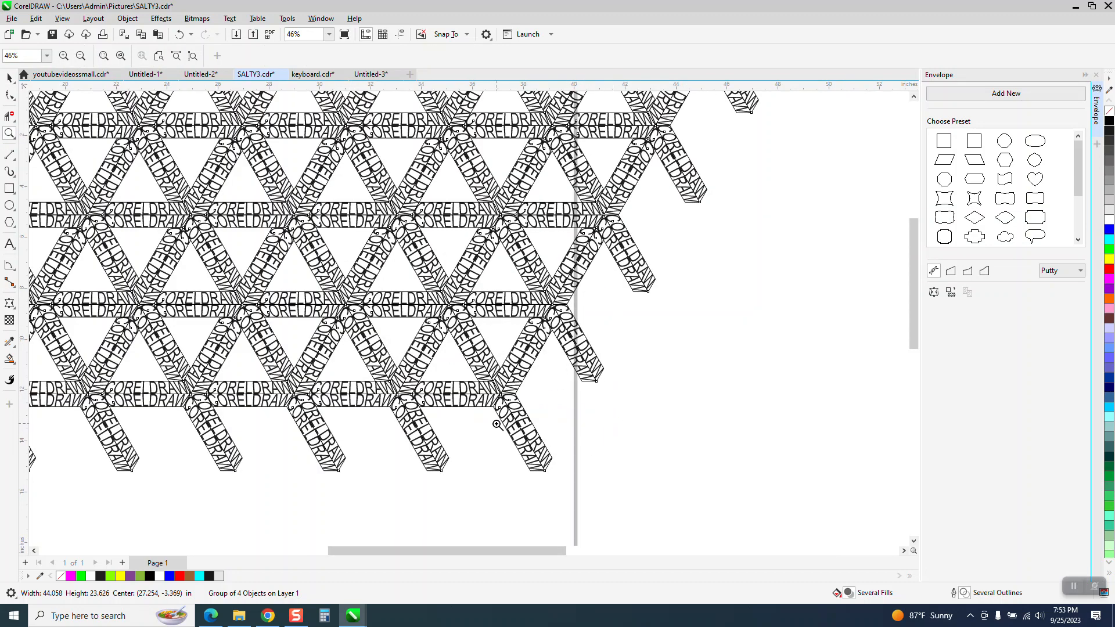
scroll(497, 424, "down", 4)
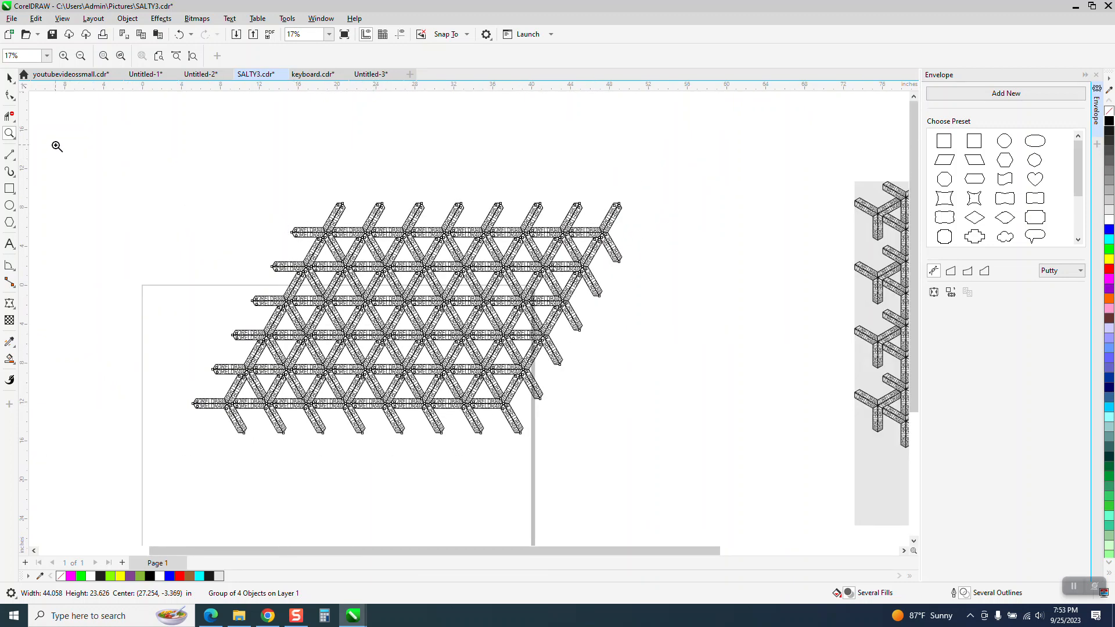
left_click(9, 77)
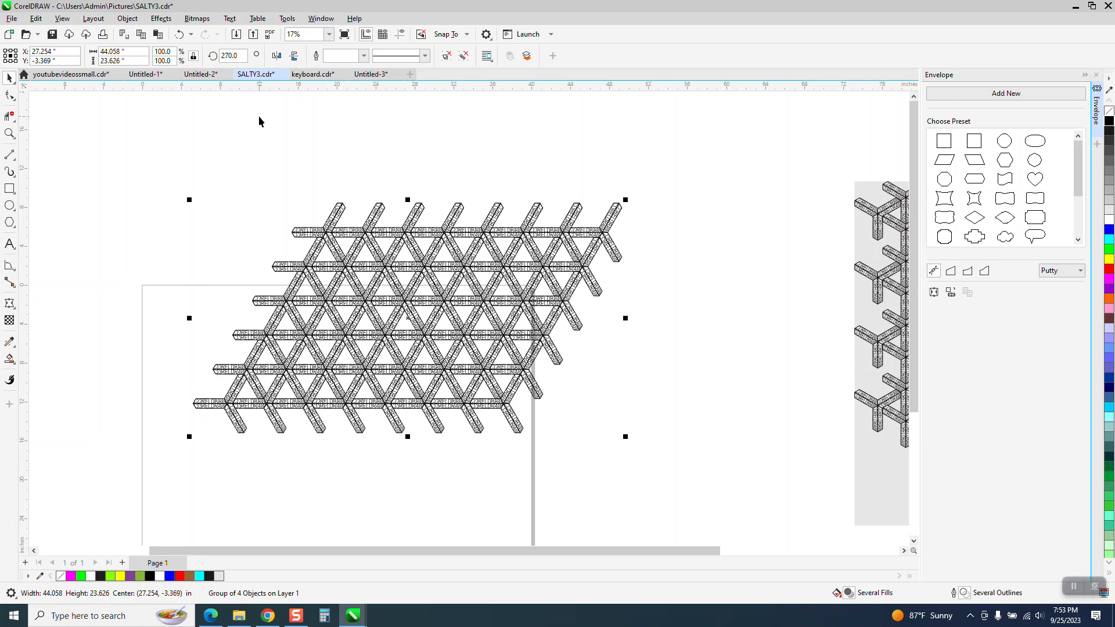
left_click(128, 19)
mouse_move(232, 215)
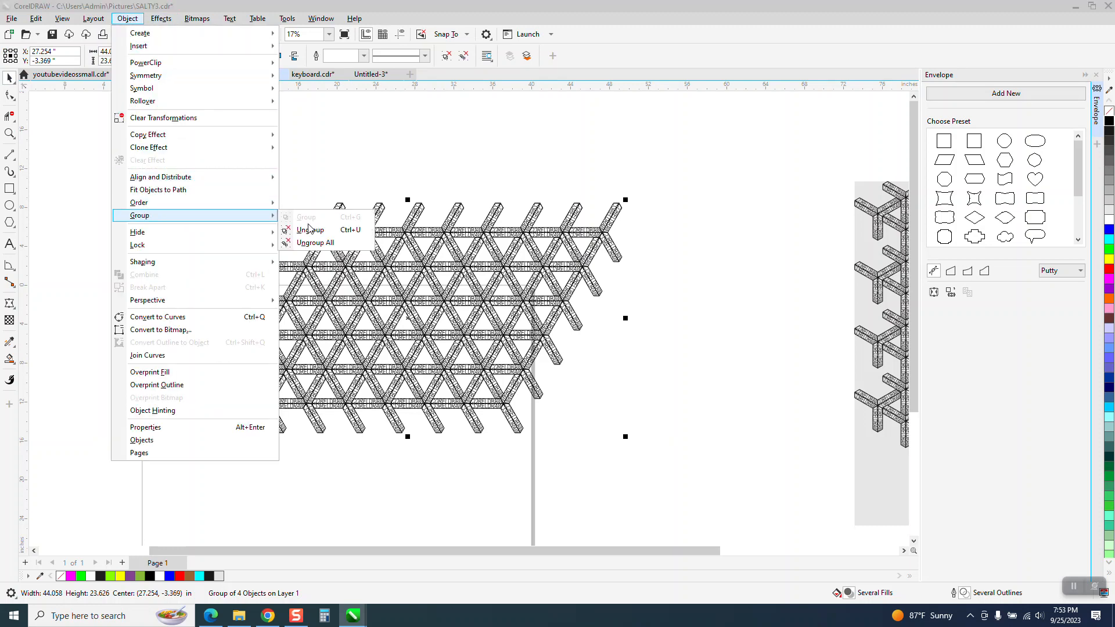
left_click(310, 230)
left_click(339, 208)
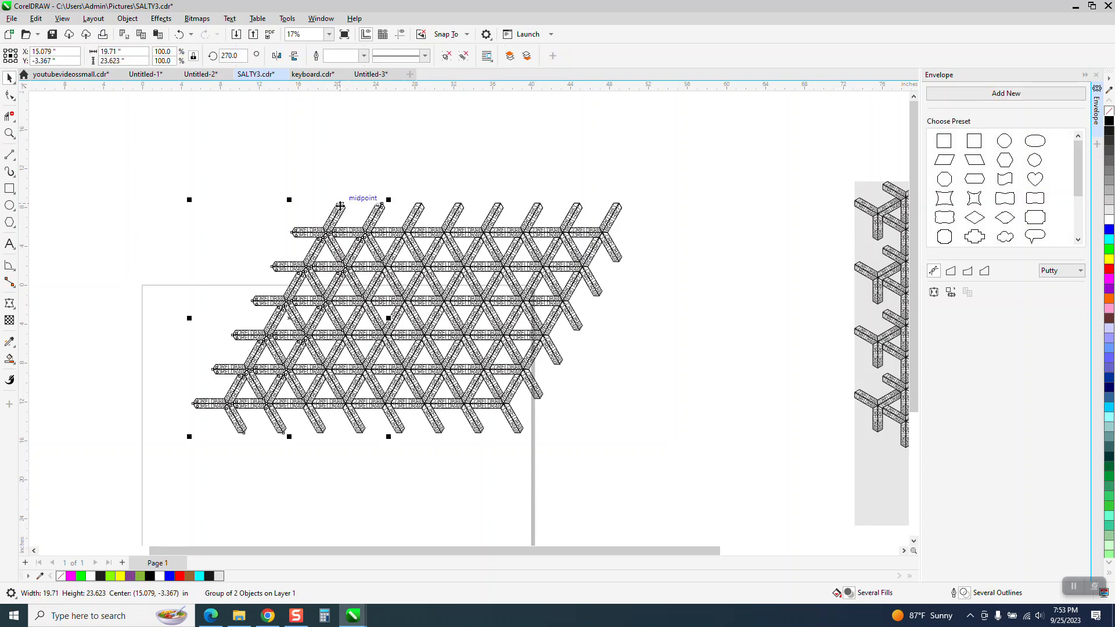
left_click_drag(170, 160, 738, 494)
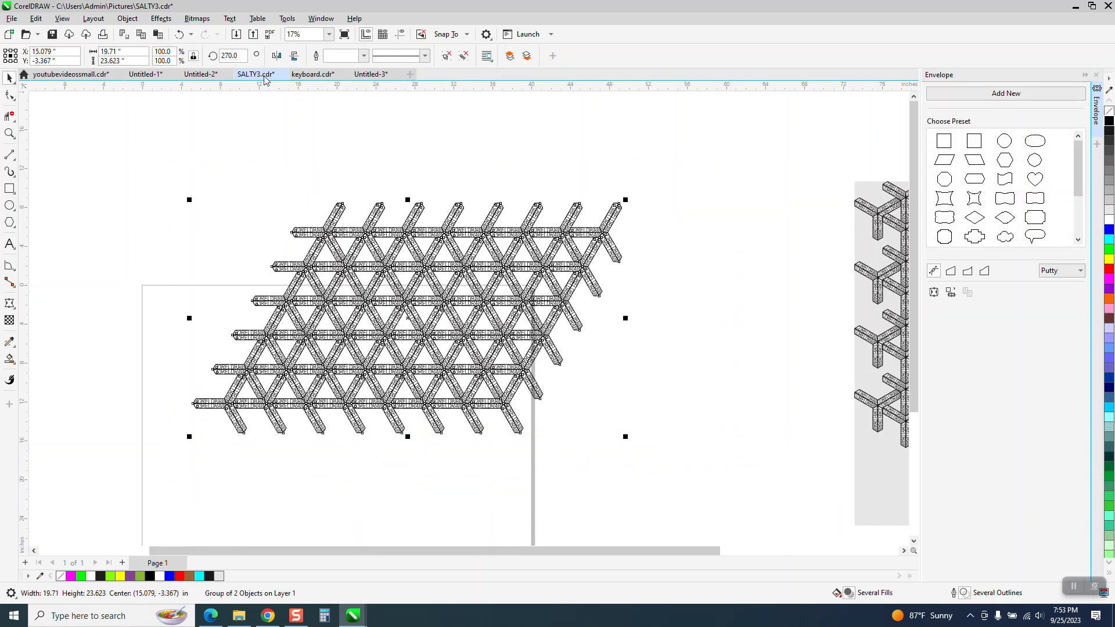
- Ungroup all nested groups in the four sections into individual text and outline objects
left_click(129, 19)
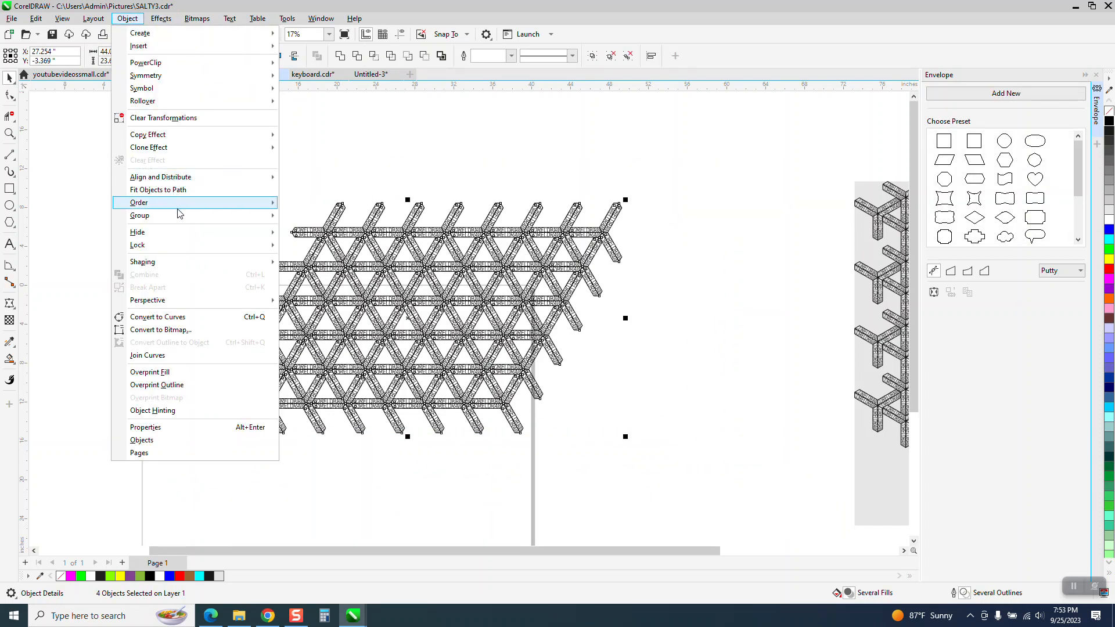
mouse_move(178, 216)
left_click(325, 242)
left_click(351, 219)
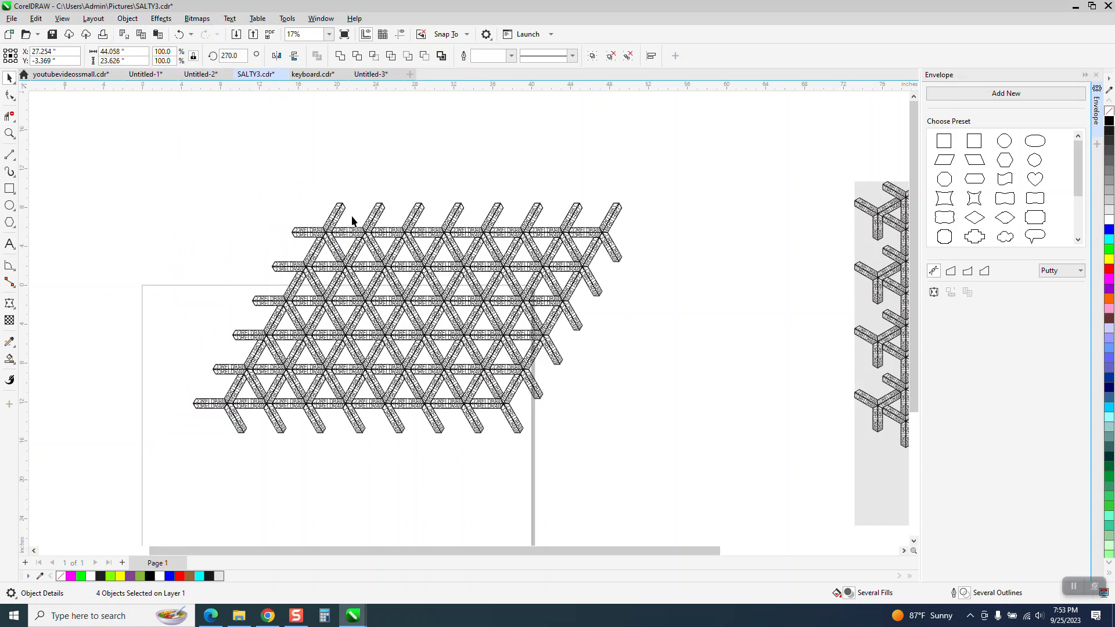
- Try deleting the individual text and outline pieces of the lattice's upper-left arm, and undo back to the grouped sections
left_click(341, 216)
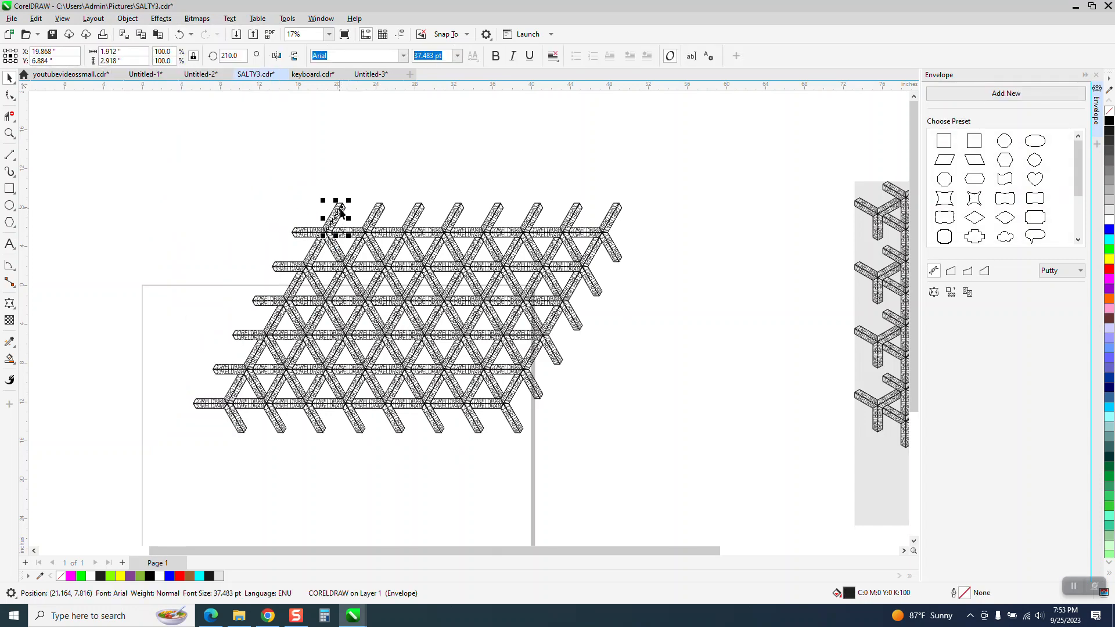
left_click(370, 218)
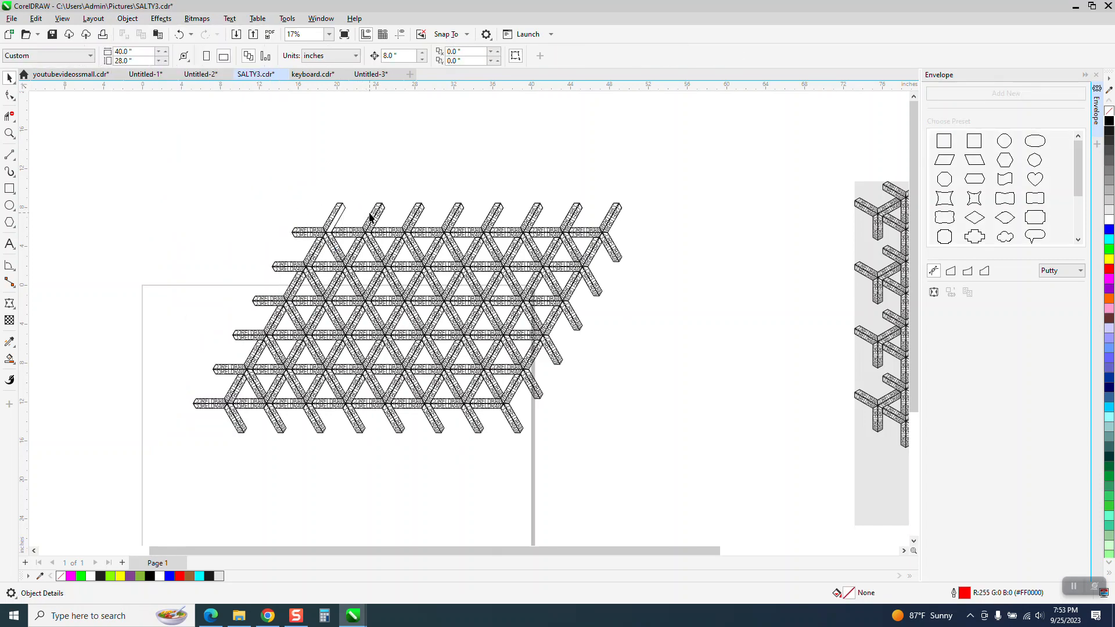
left_click(333, 210)
key("Delete")
left_click(339, 207)
key("Delete")
left_click(180, 35)
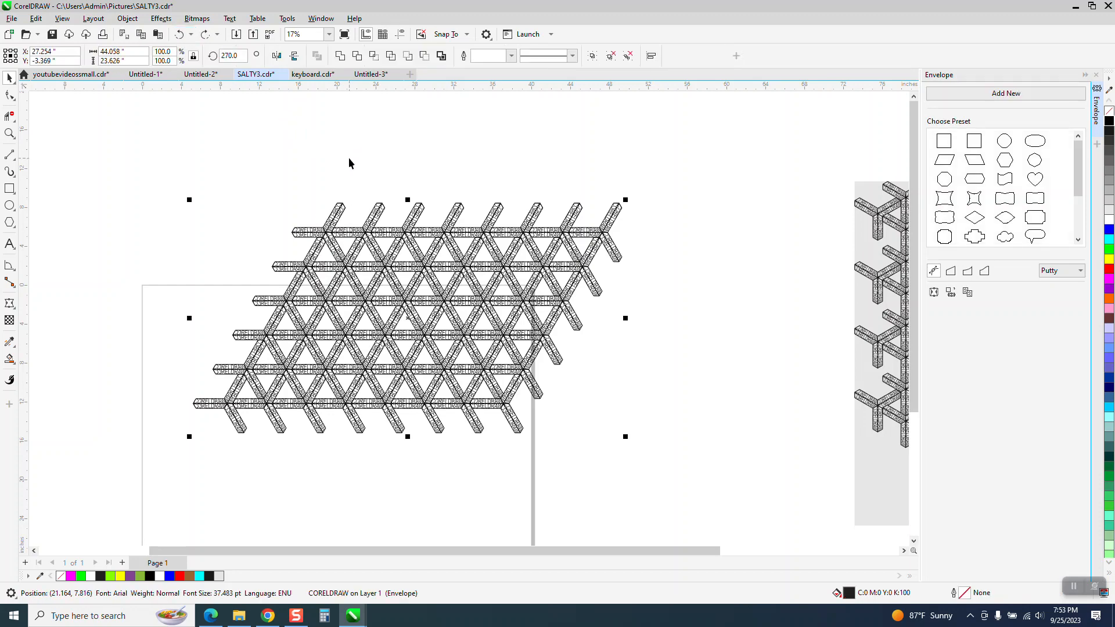
- Group the four lattice sections again and add a 44.058 by 23.626 inch rectangle matching the group's outer bounds
scroll(323, 200, "down", 1)
left_click_drag(203, 202, 604, 424)
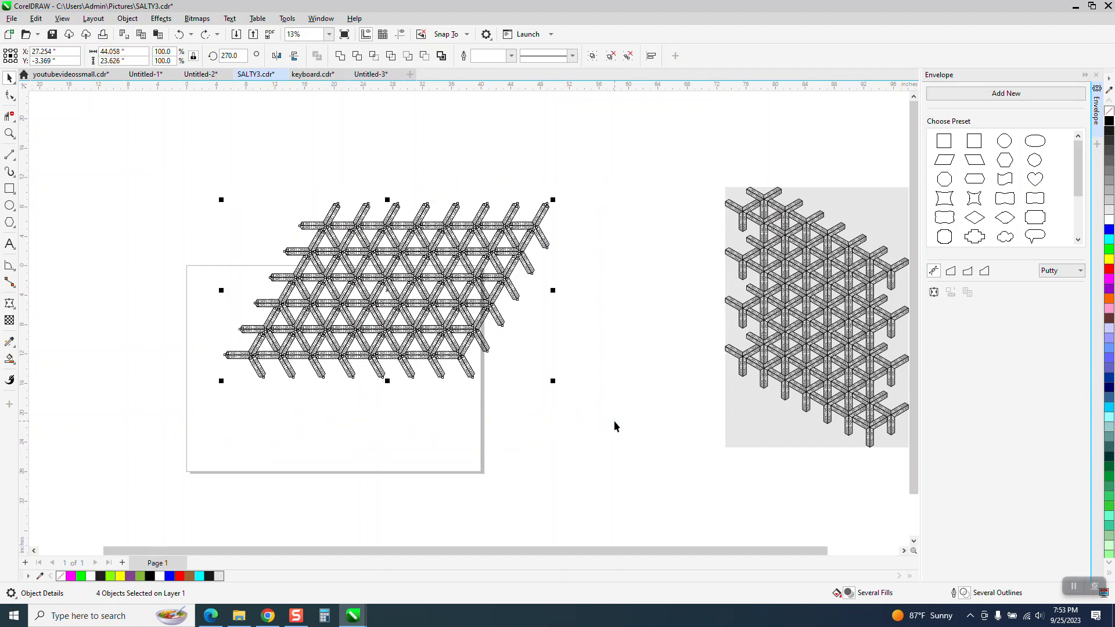
key("ctrl+g")
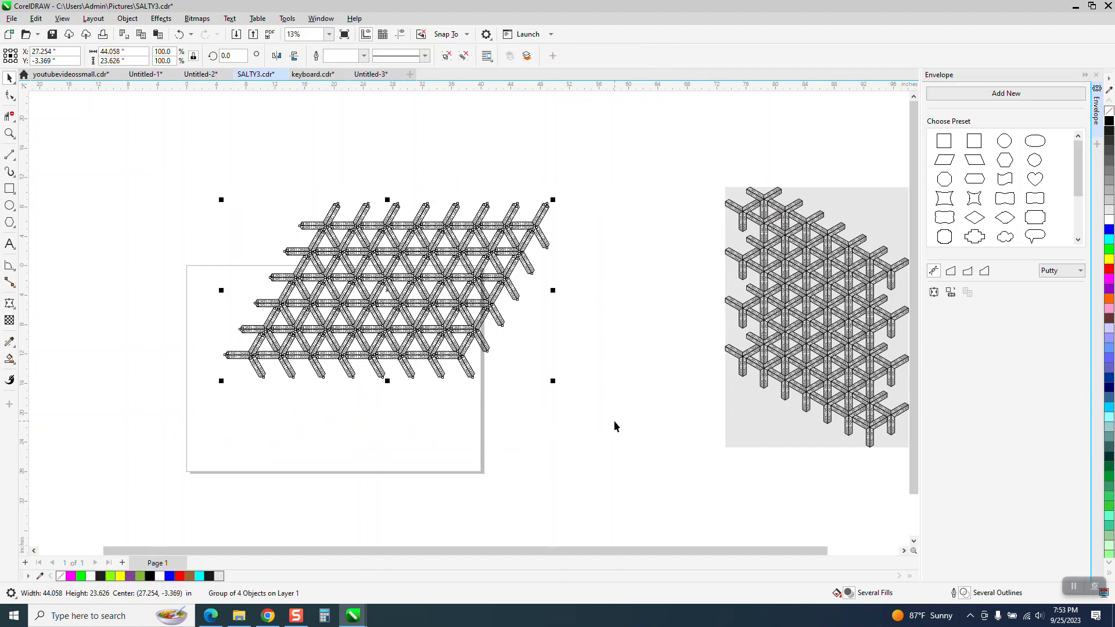
double_click(9, 191)
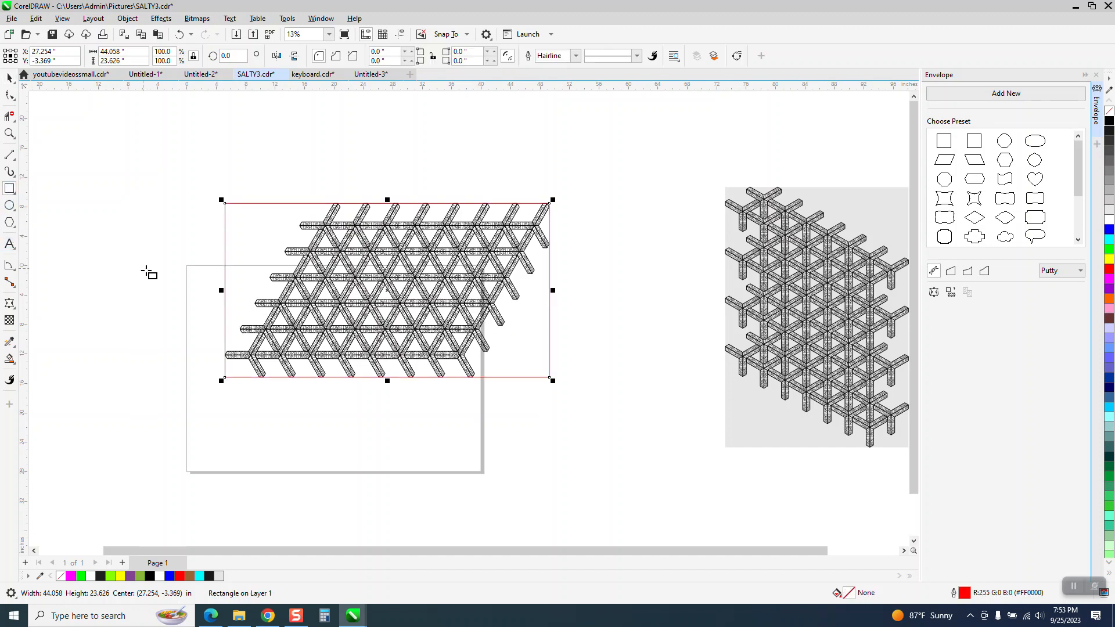
- Fill the rectangle around the lattice with yellow and send it behind the lattice
left_click(1109, 260)
left_click(128, 19)
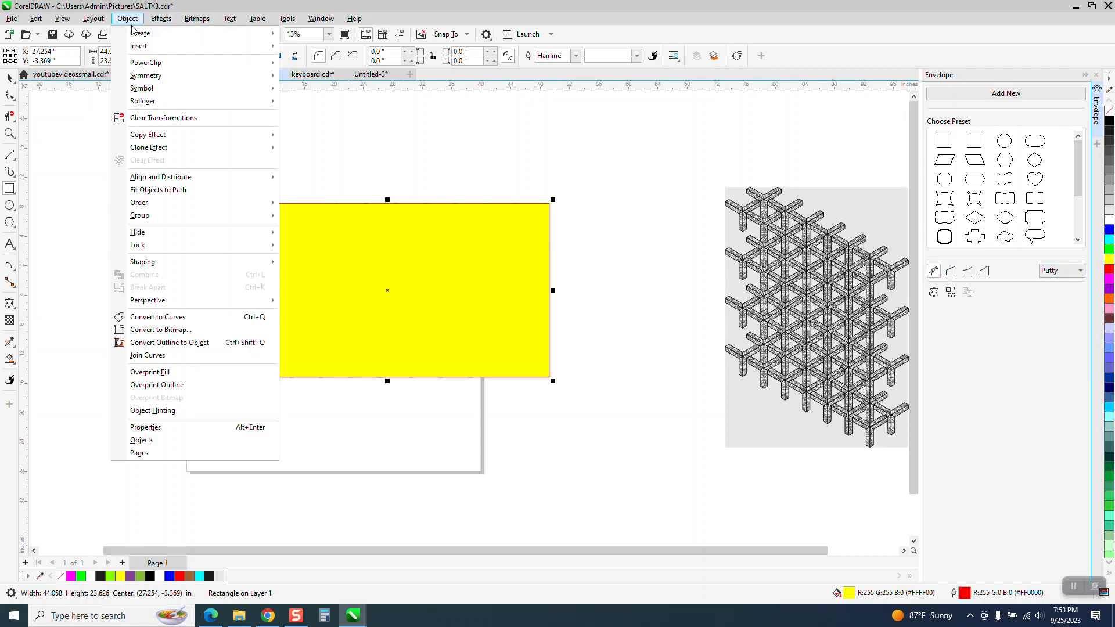
mouse_move(139, 203)
left_click(308, 219)
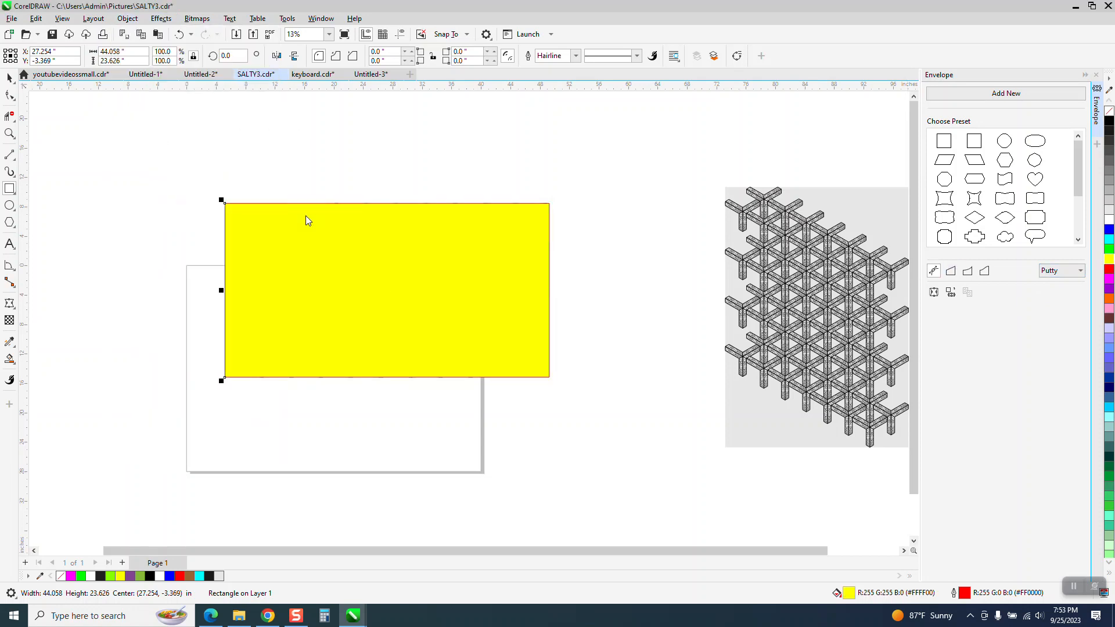
left_click(10, 133)
left_click_drag(311, 224, 459, 303)
scroll(381, 254, "down", 2)
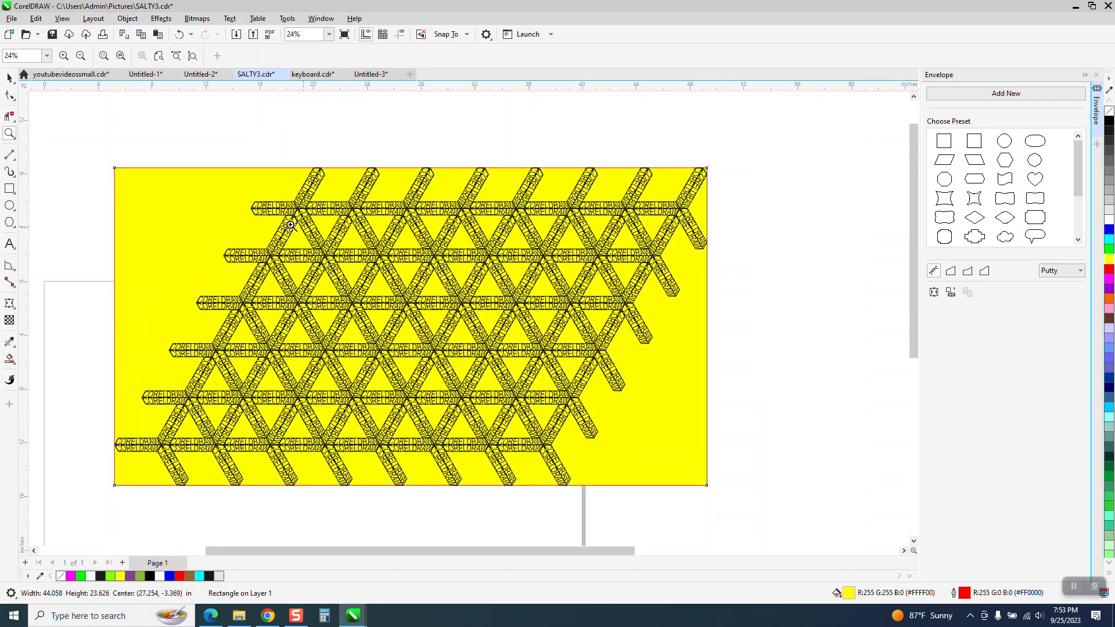
scroll(256, 228, "down", 1)
- Nudge the lattice group 8 inches down off the yellow rectangle and back up again
left_click(9, 78)
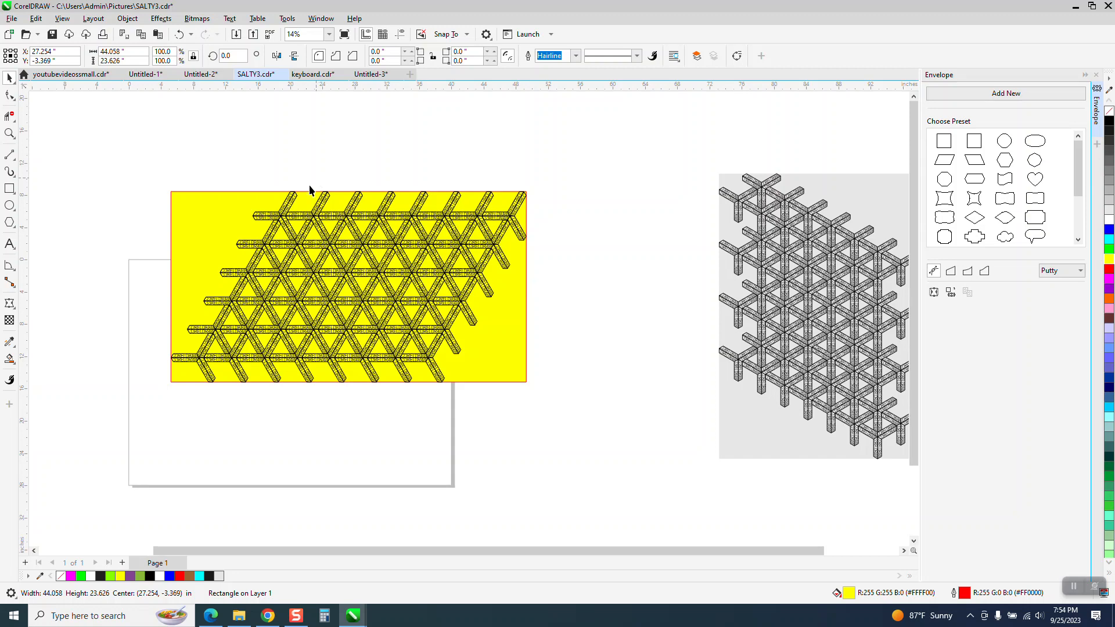
left_click(294, 199)
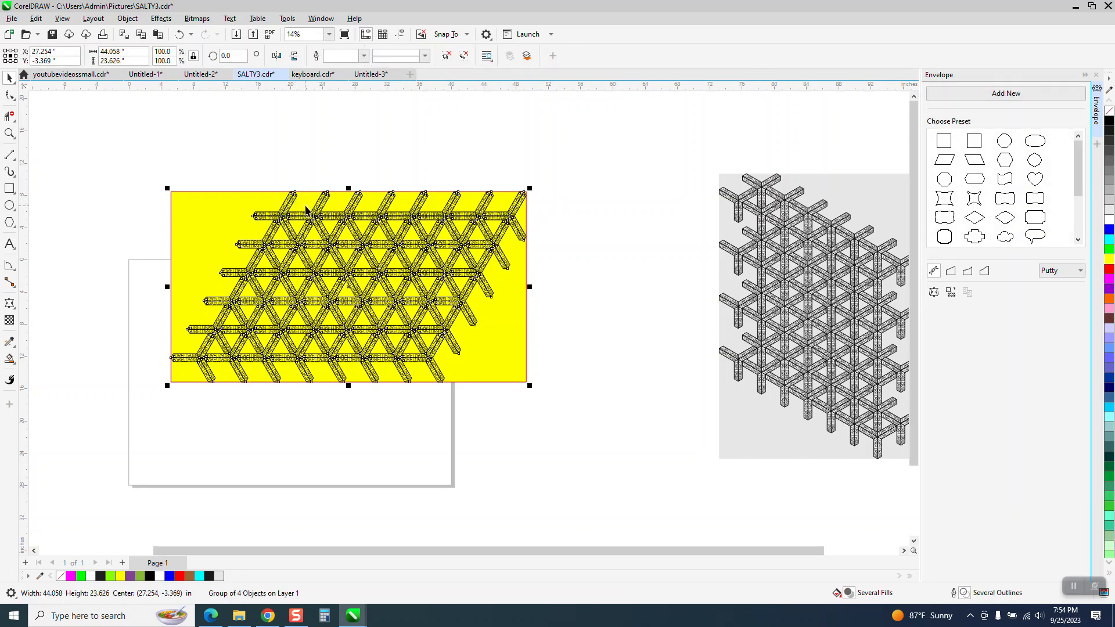
key("Down")
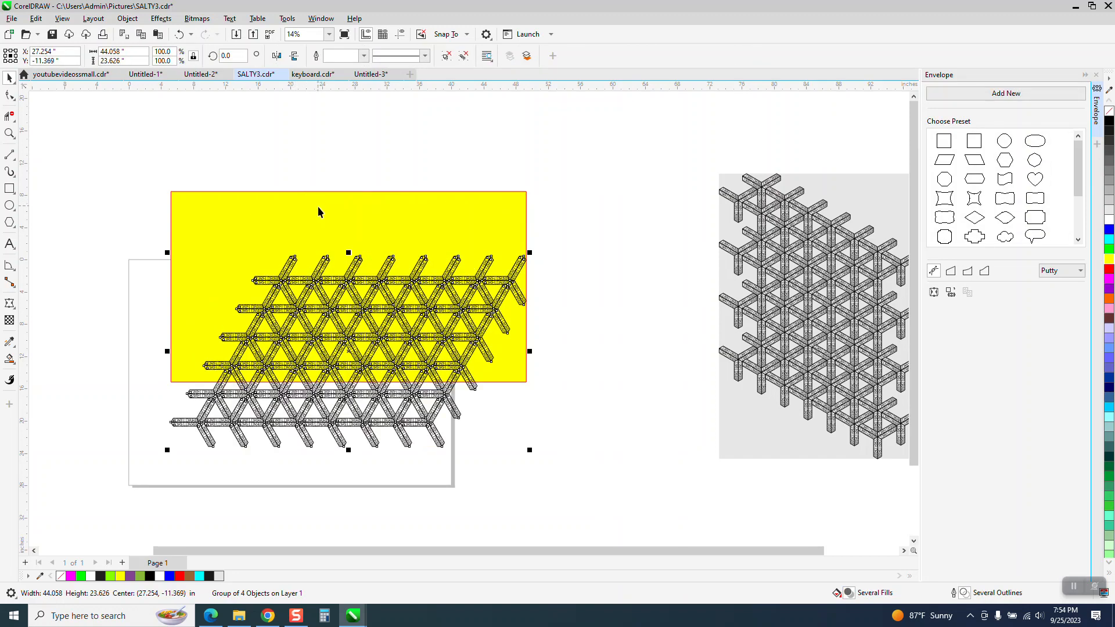
key("Up")
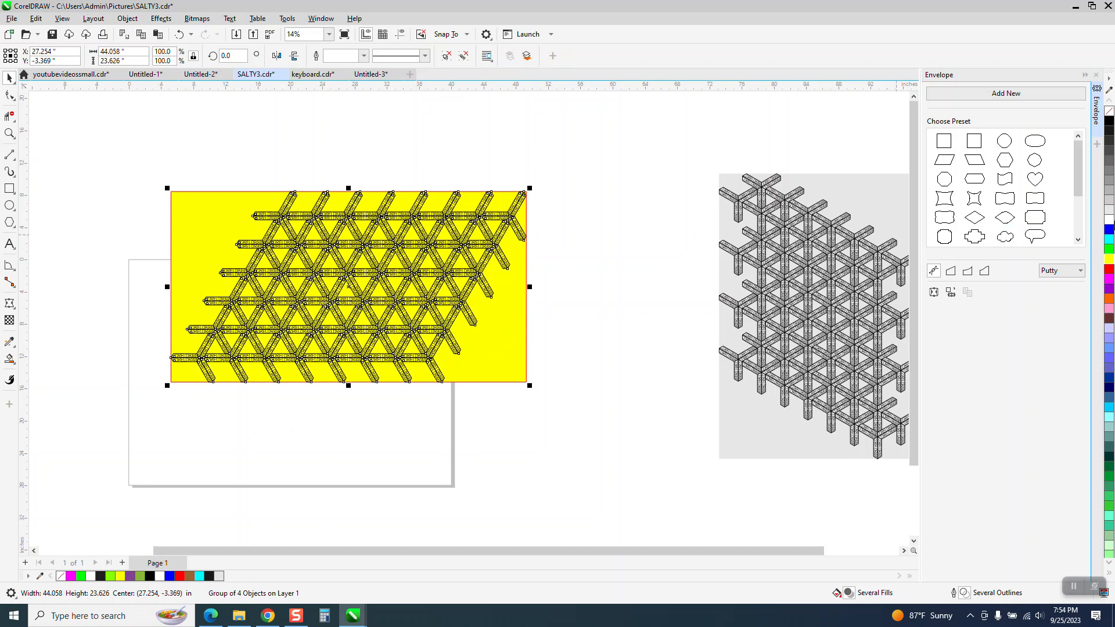
- Try a white fill and white outline on the whole lattice group and inspect its upper-left part up close
left_click(1109, 220)
right_click(1109, 220)
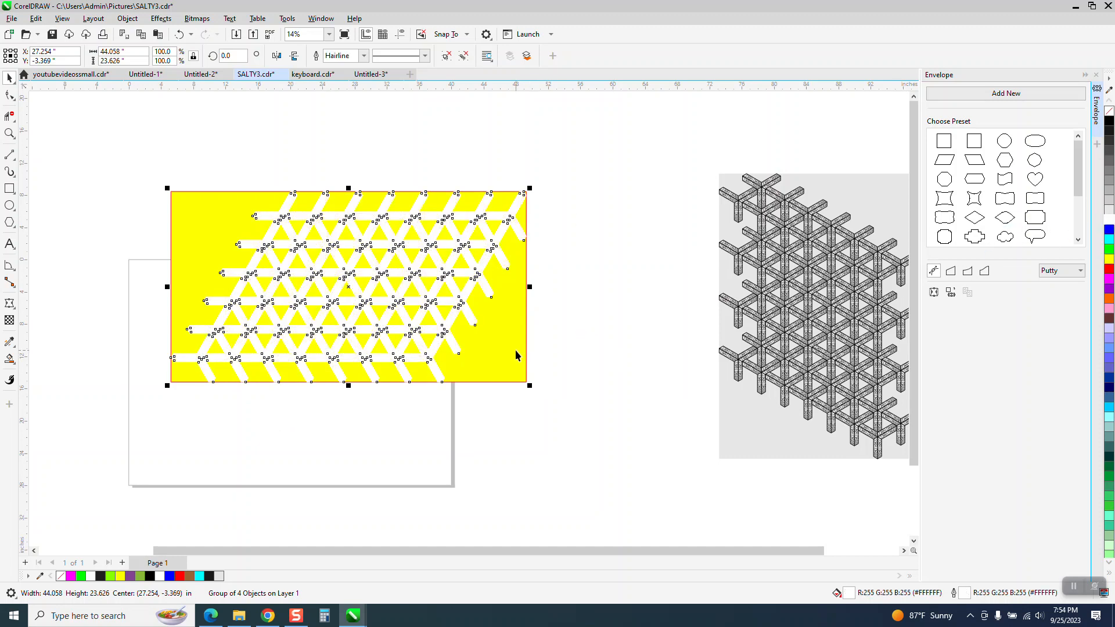
left_click(9, 133)
left_click_drag(222, 200, 298, 240)
scroll(296, 241, "down", 3)
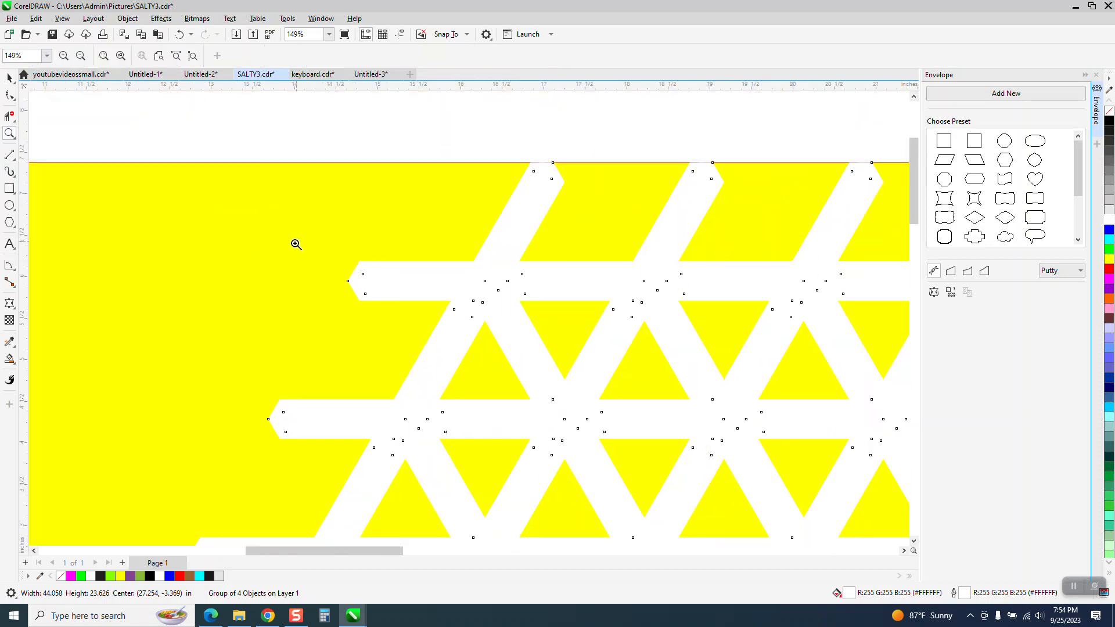
- Undo the white outline and fill so the lattice group has its original text colouring
left_click(178, 34)
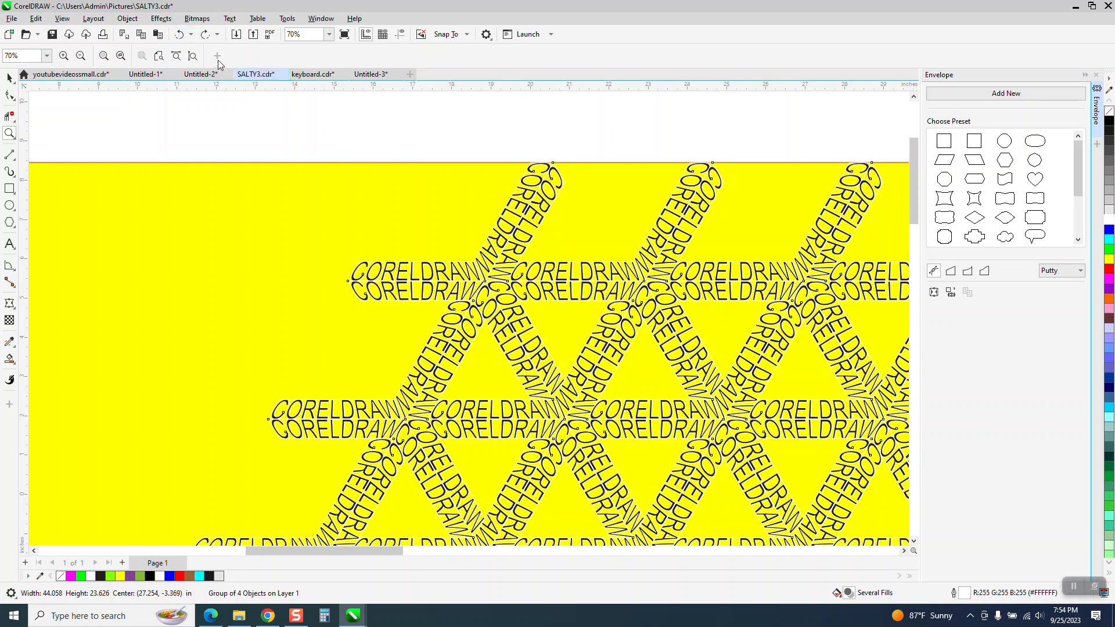
left_click(182, 36)
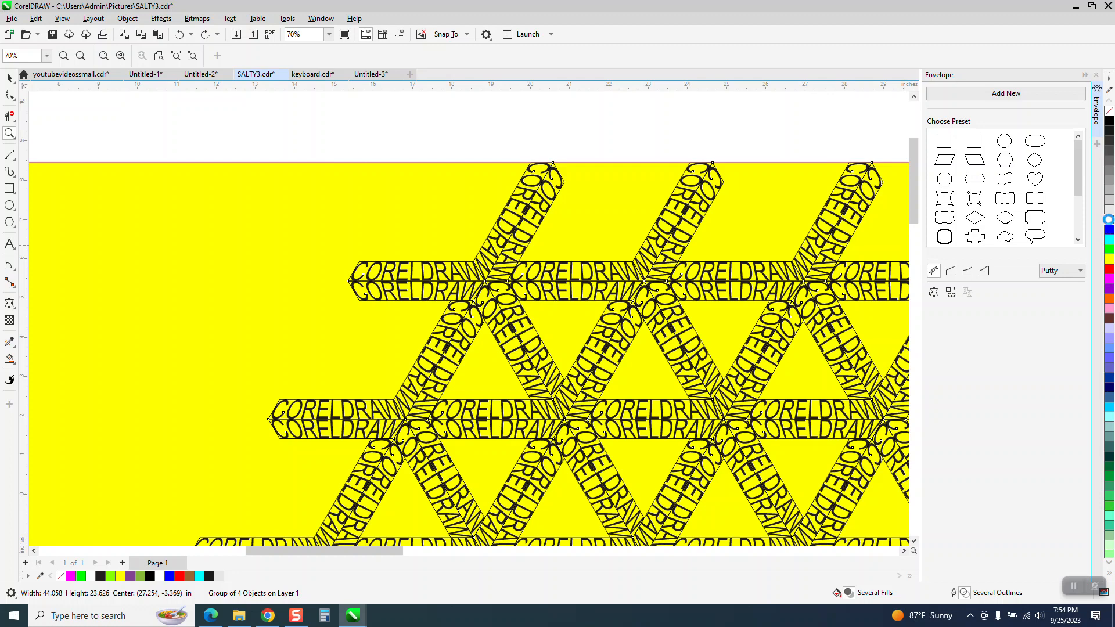
left_click(1107, 219)
left_click(179, 34)
scroll(450, 224, "down", 1)
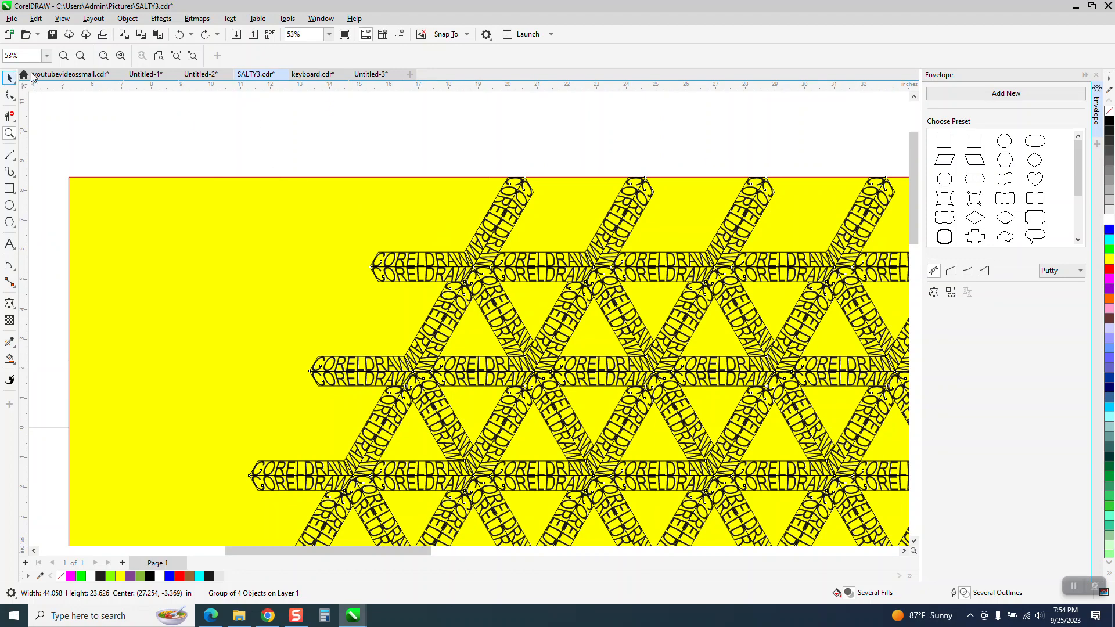
- Delete the yellow background rectangle and fill the whole lattice group with white
scroll(272, 122, "down", 3)
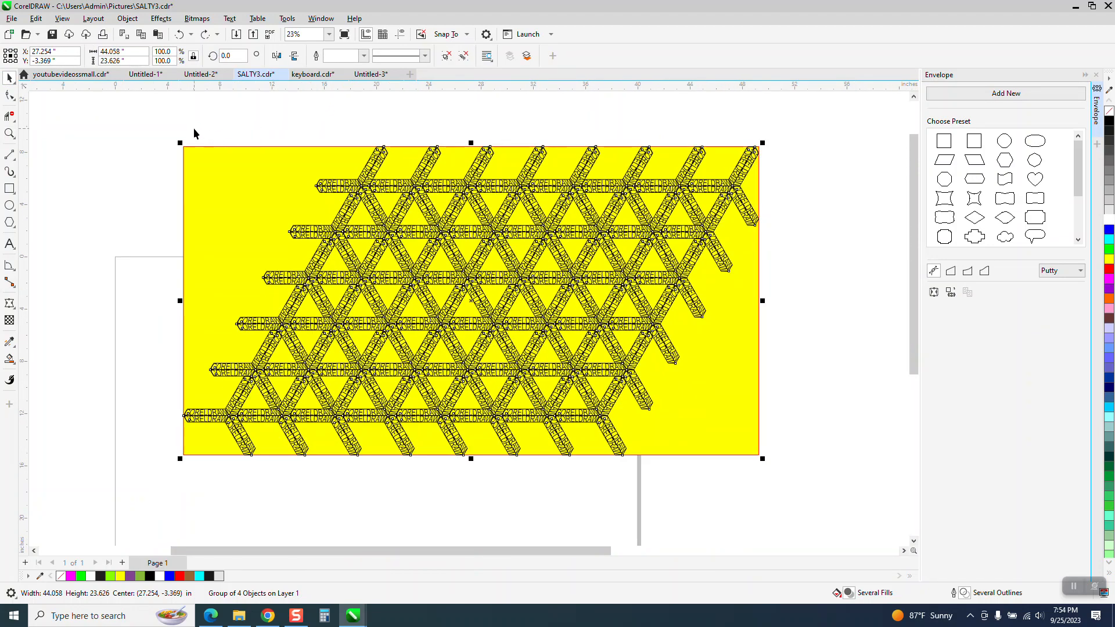
left_click(192, 157)
left_click(191, 158)
left_click_drag(168, 126, 789, 490)
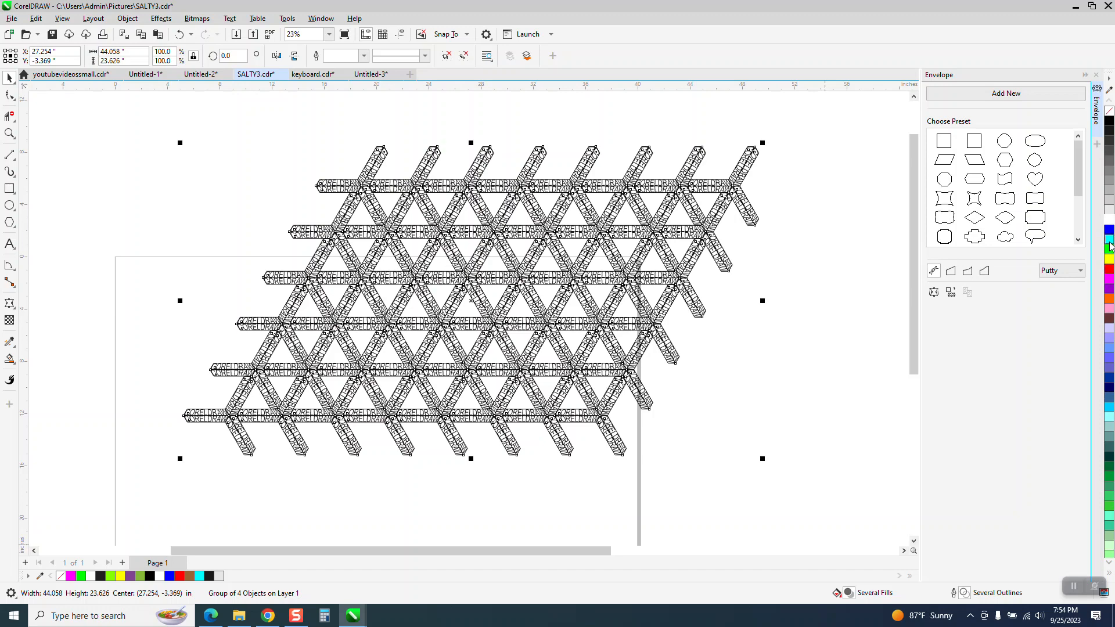
left_click(1108, 220)
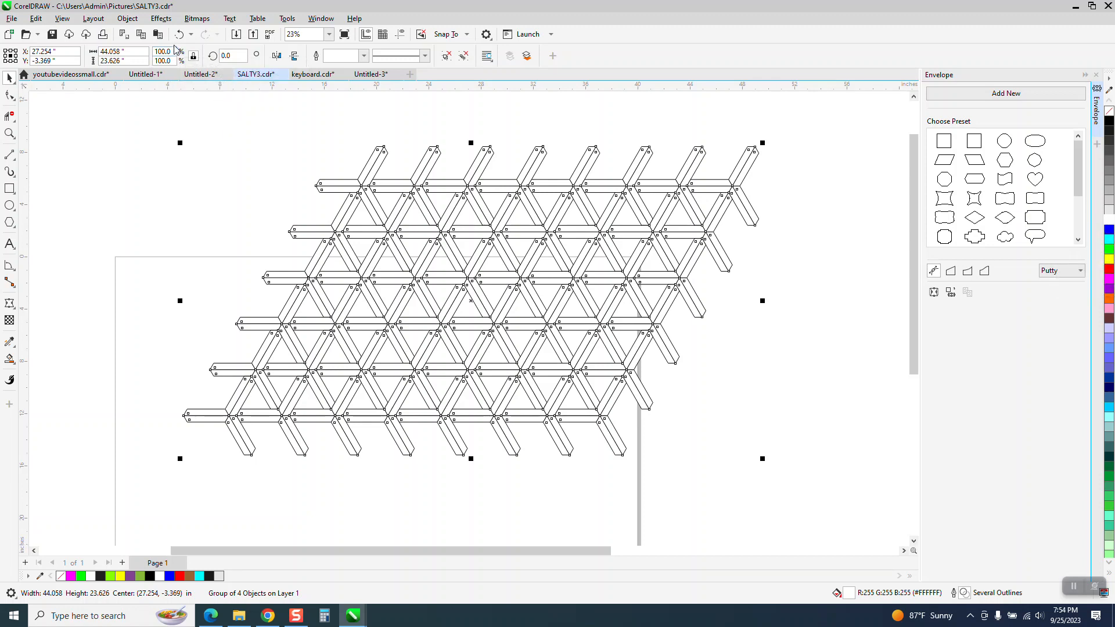
- Nudge the white lattice group left three times by 8 inches and undo the last two nudges
scroll(529, 348, "down", 3)
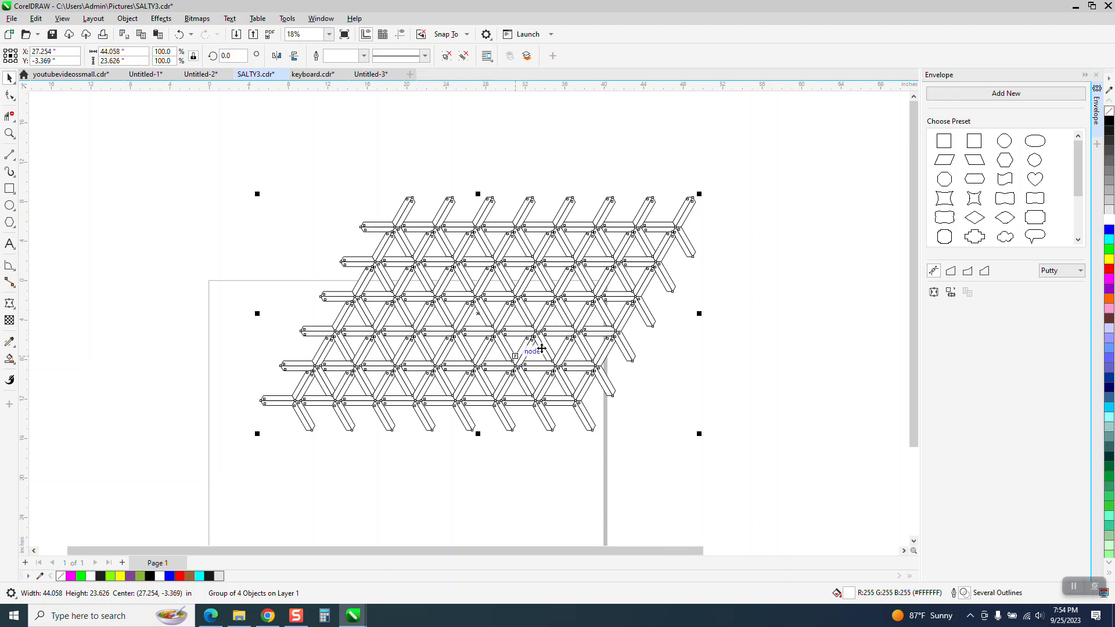
key("Left")
key("Left")
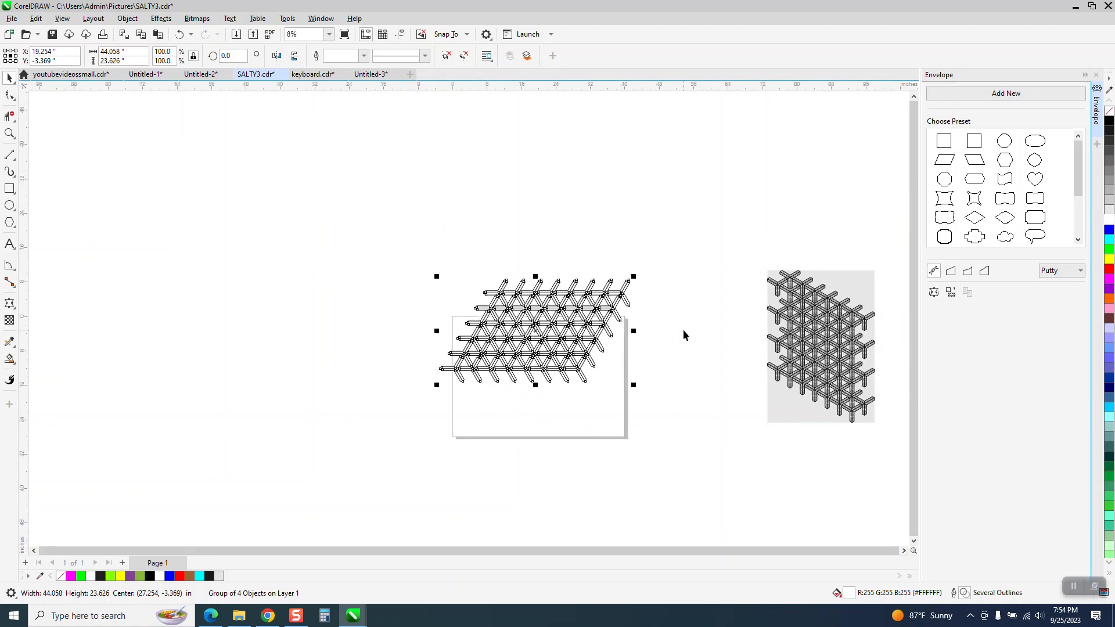
key("Left")
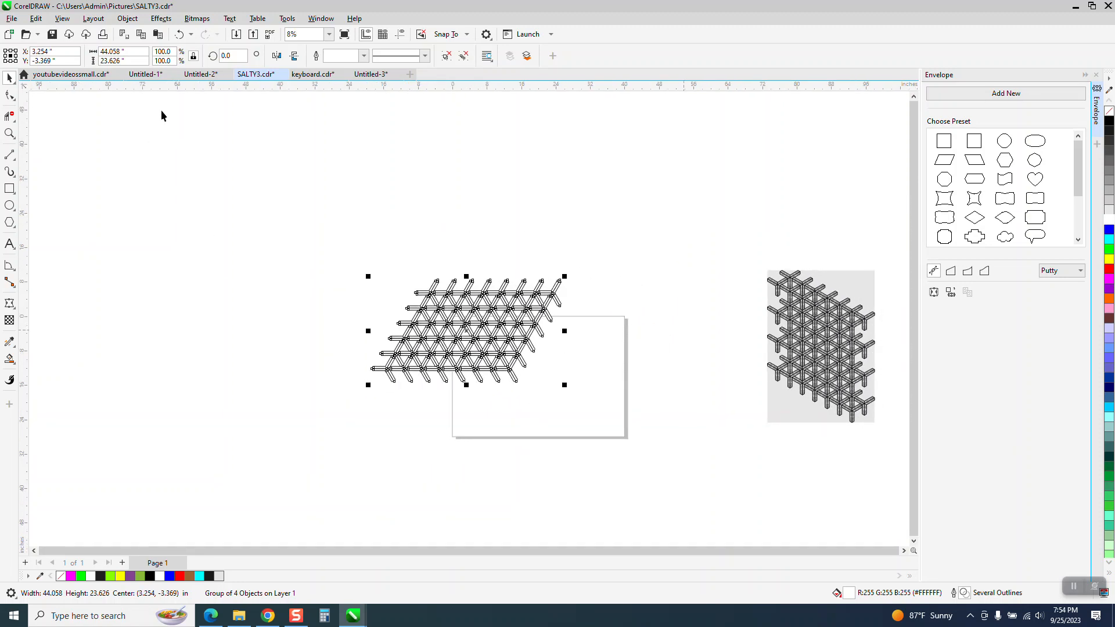
left_click(181, 36)
left_click(181, 36)
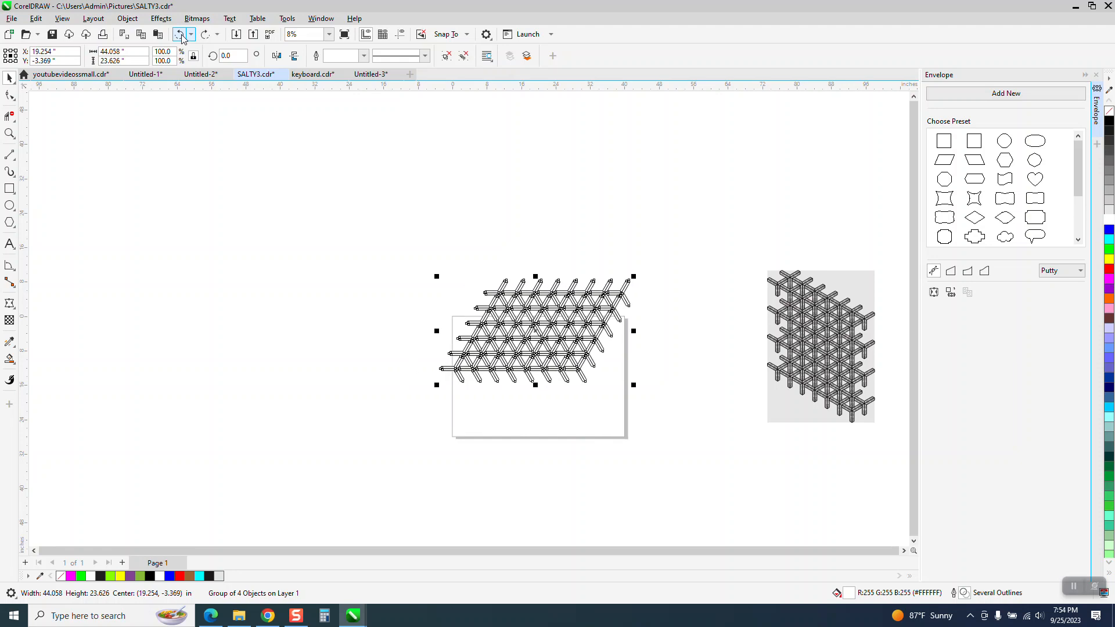
- Draw a rectangle about 61.9 by 28.3 inches surrounding the white lattice
left_click(10, 133)
left_click_drag(451, 271, 668, 428)
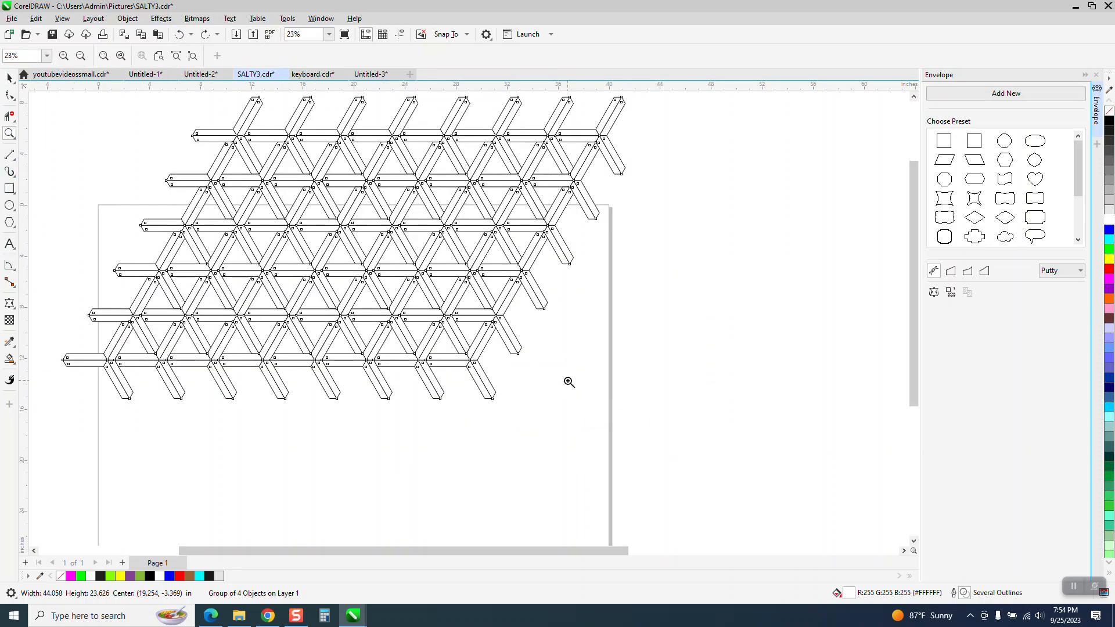
scroll(569, 382, "down", 2)
left_click(10, 188)
left_click_drag(207, 178, 735, 420)
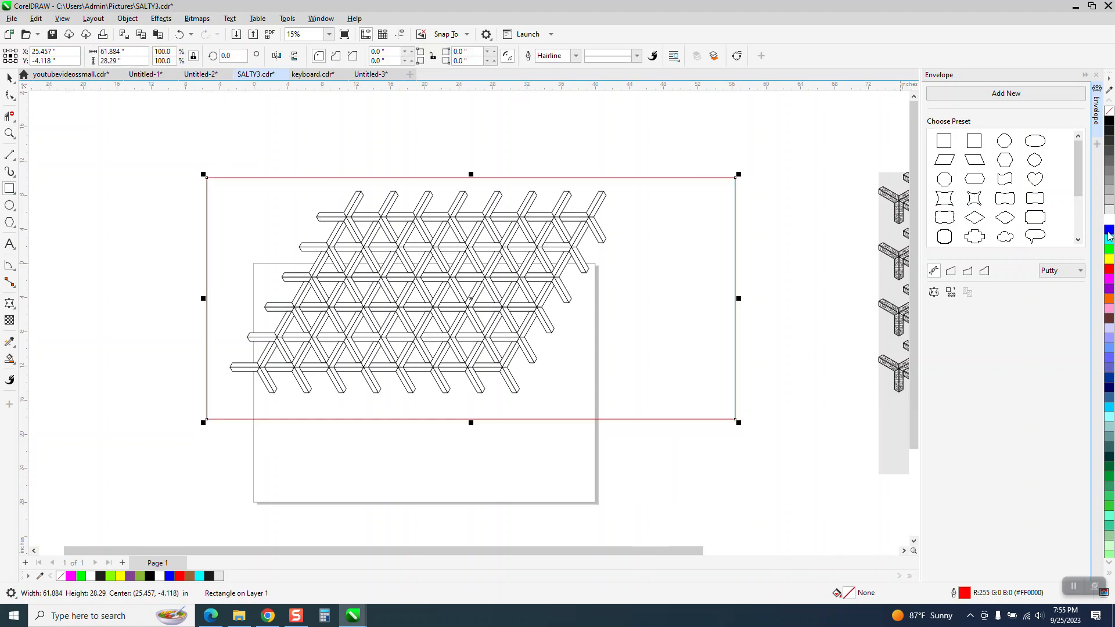
- Fill the large surrounding rectangle with black and send it behind the white lattice
left_click(1109, 121)
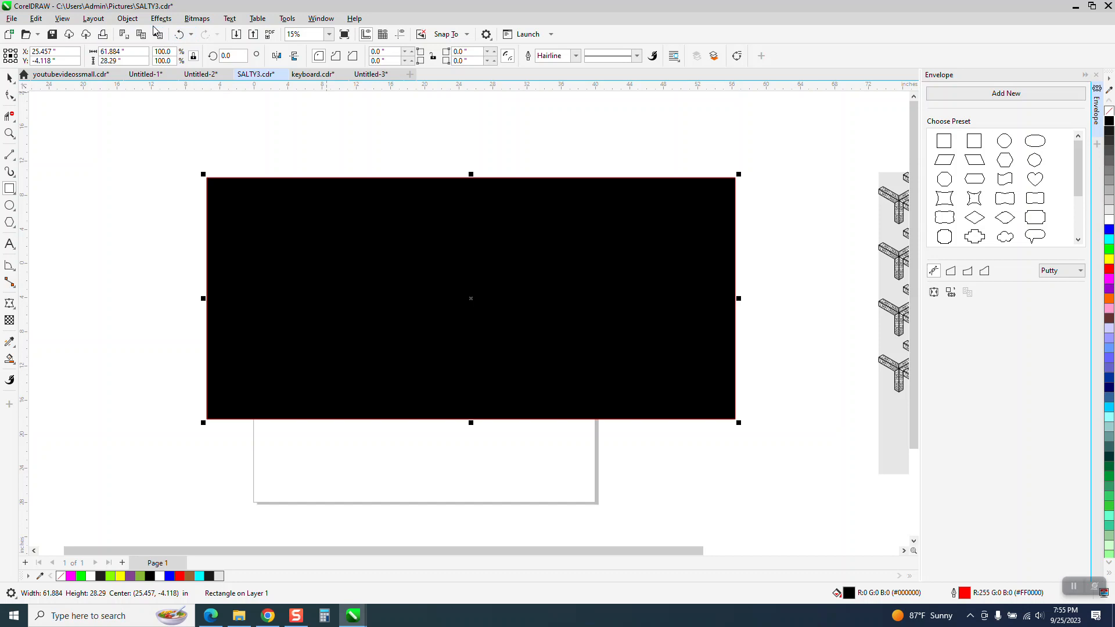
left_click(128, 18)
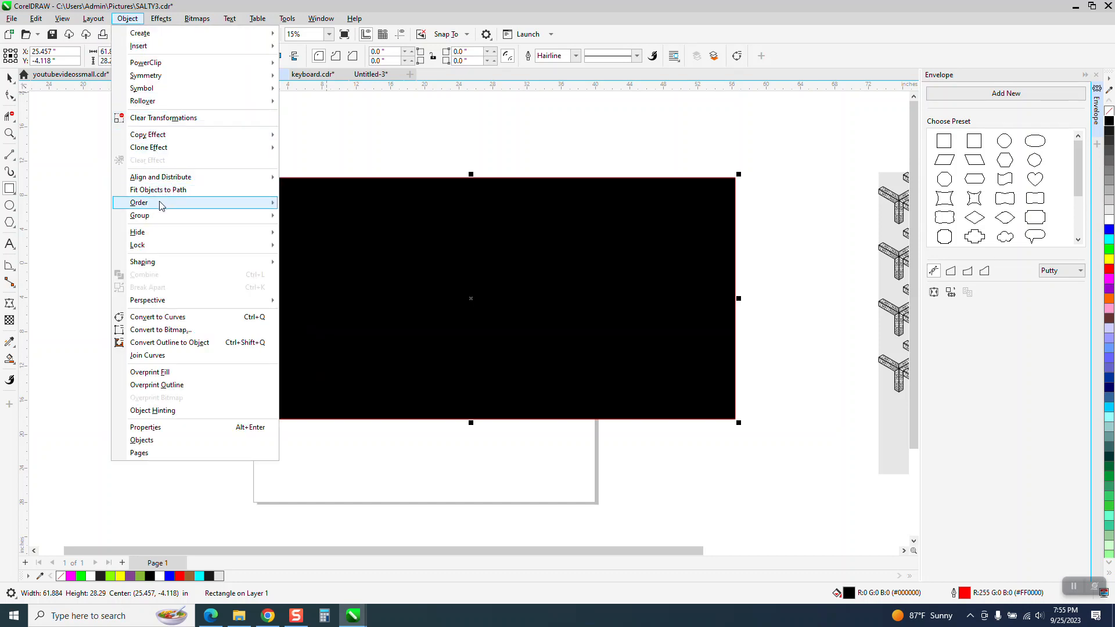
mouse_move(161, 205)
left_click(299, 215)
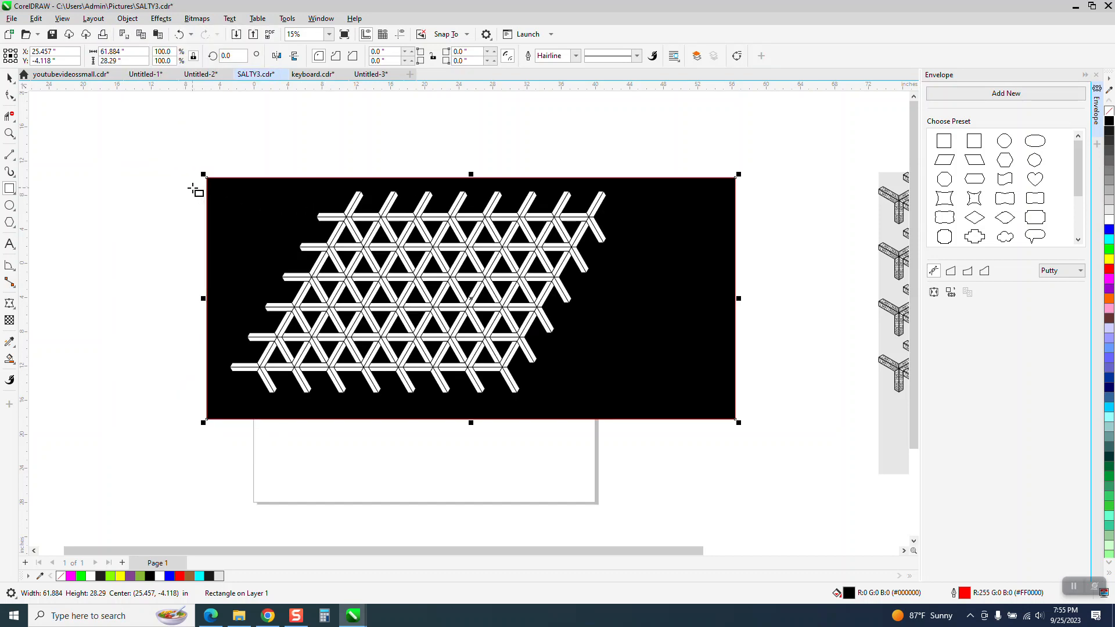
left_click(10, 77)
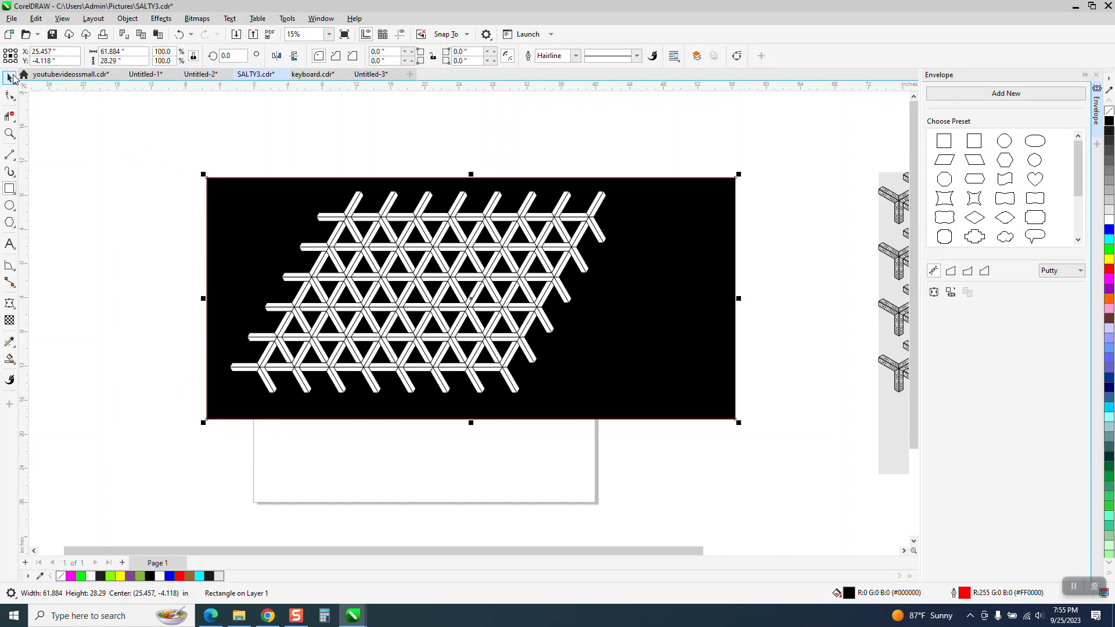
- Undo back to the yellow rectangle behind the text lattice, and delete that rectangle
left_click(179, 33)
left_click(180, 34)
left_click(173, 19)
left_click(179, 33)
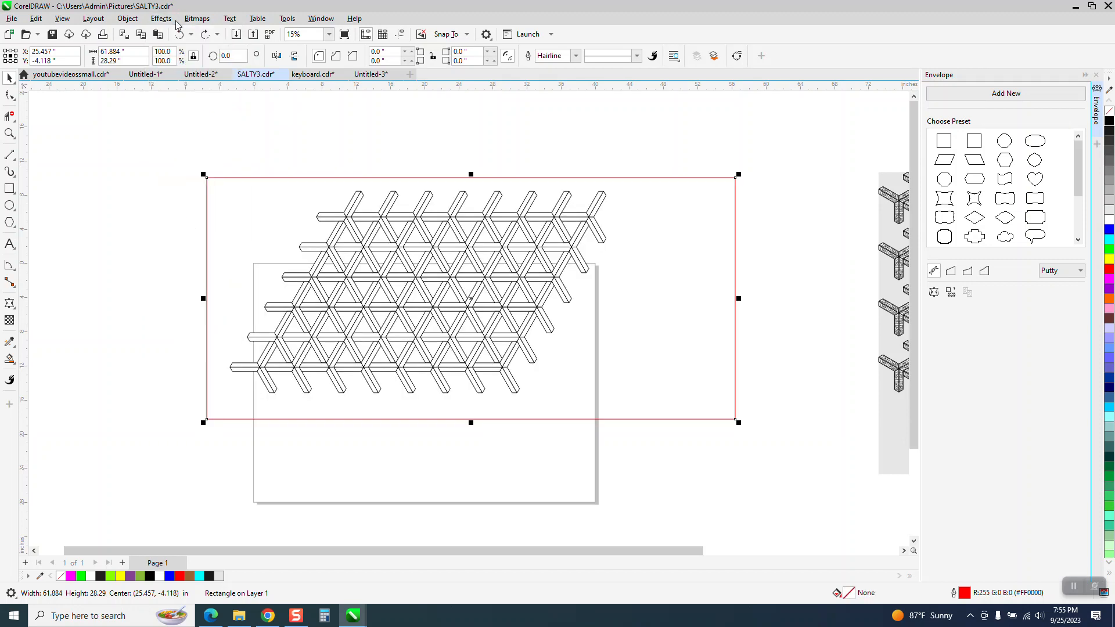
left_click(179, 34)
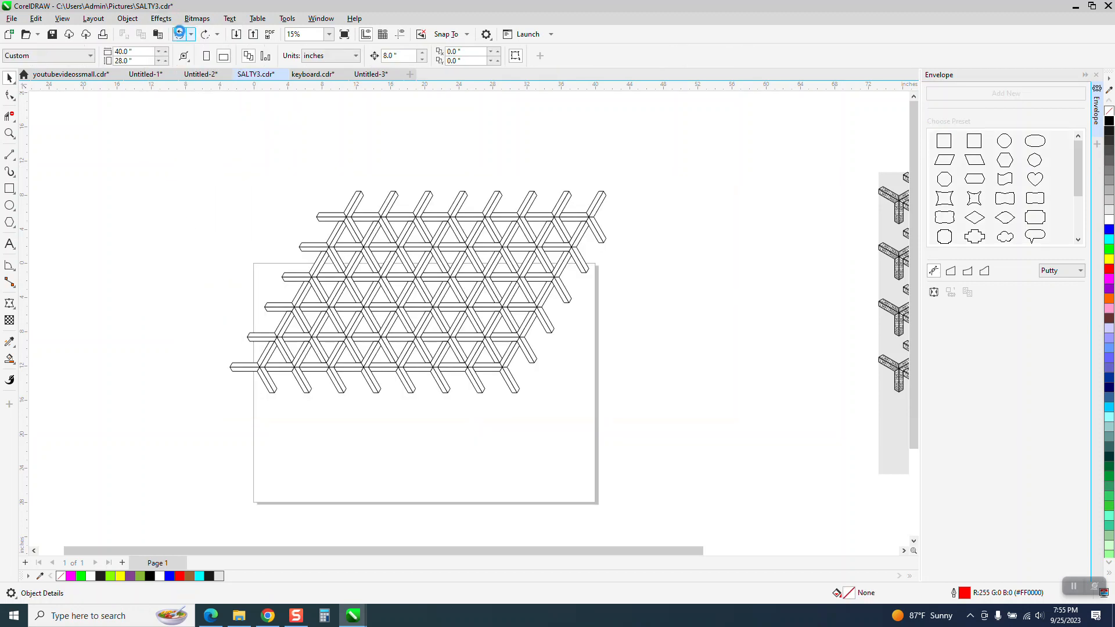
left_click(180, 34)
left_click(179, 34)
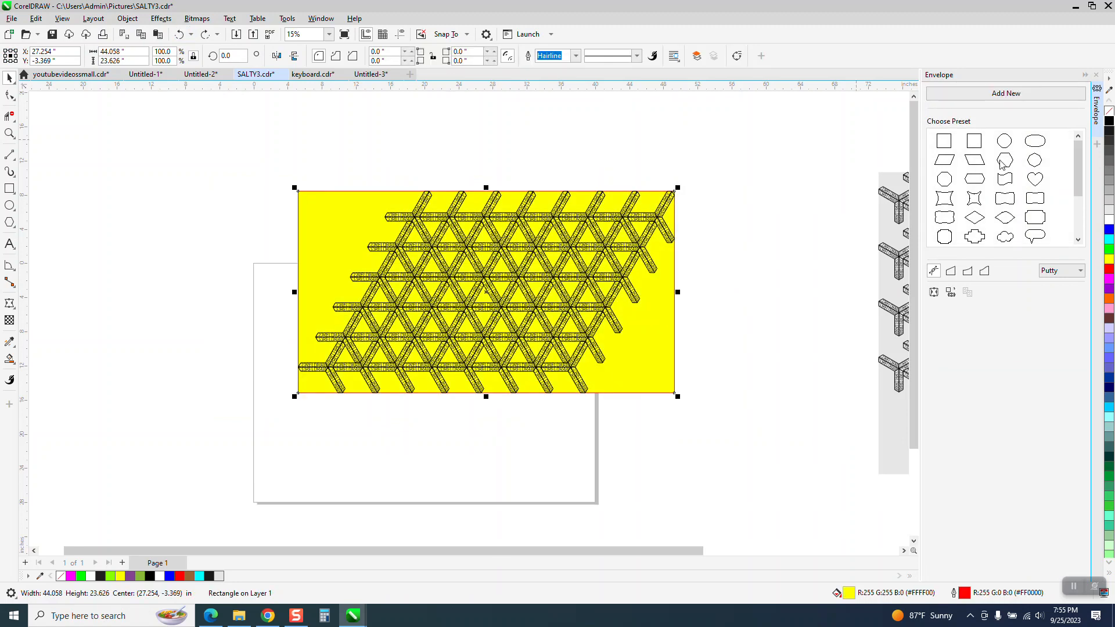
key("Delete")
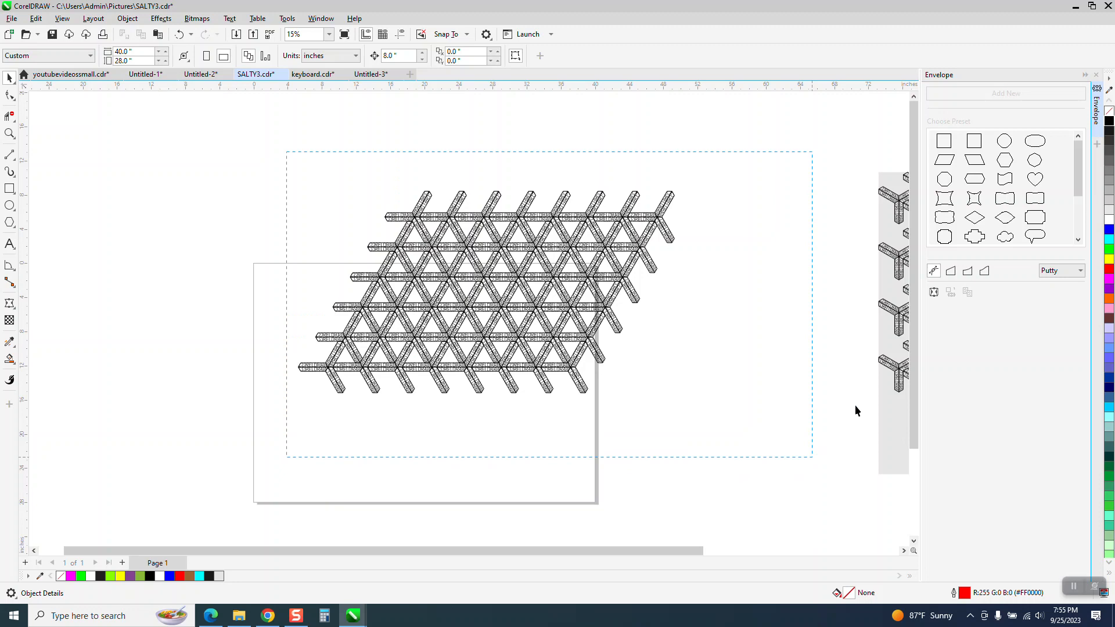
- Try a blue fill on the whole lattice group and undo it
left_click_drag(287, 151, 812, 457)
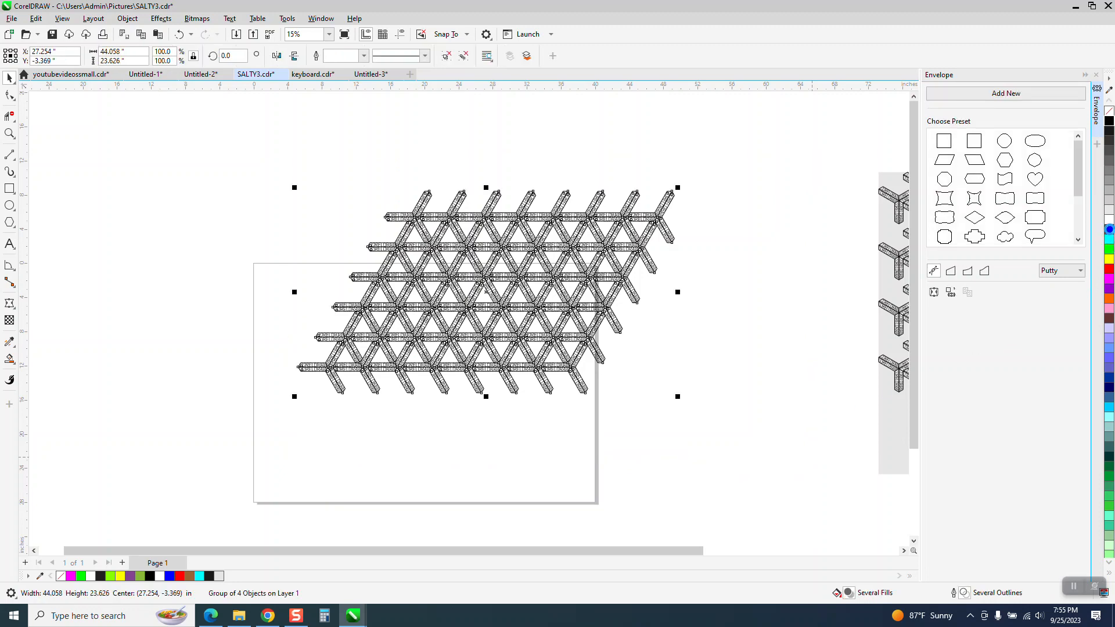
left_click(1109, 229)
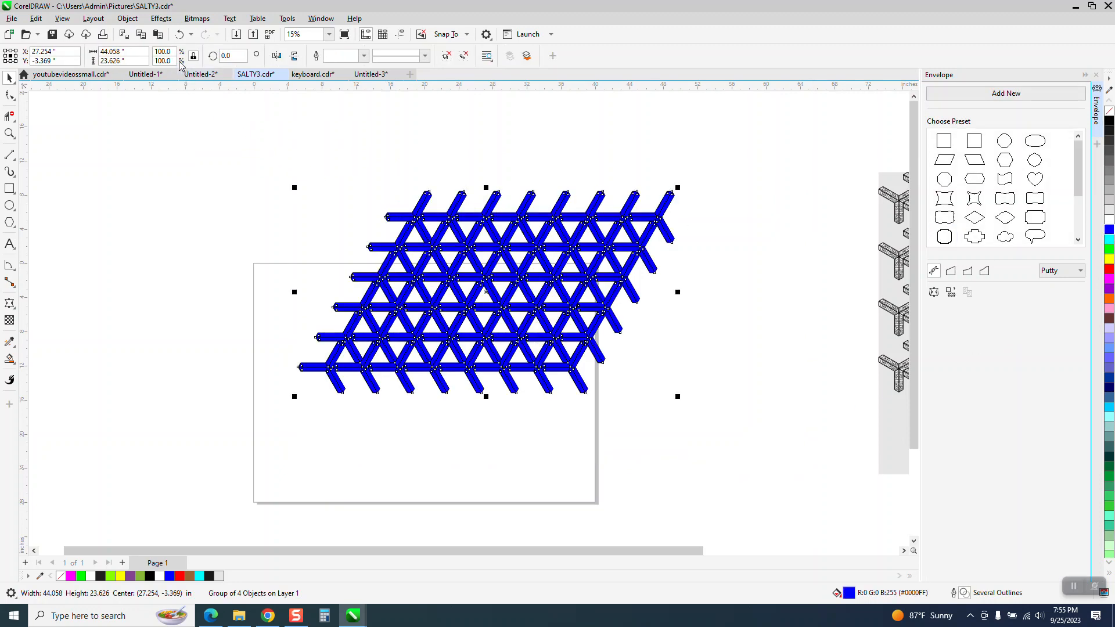
left_click(179, 34)
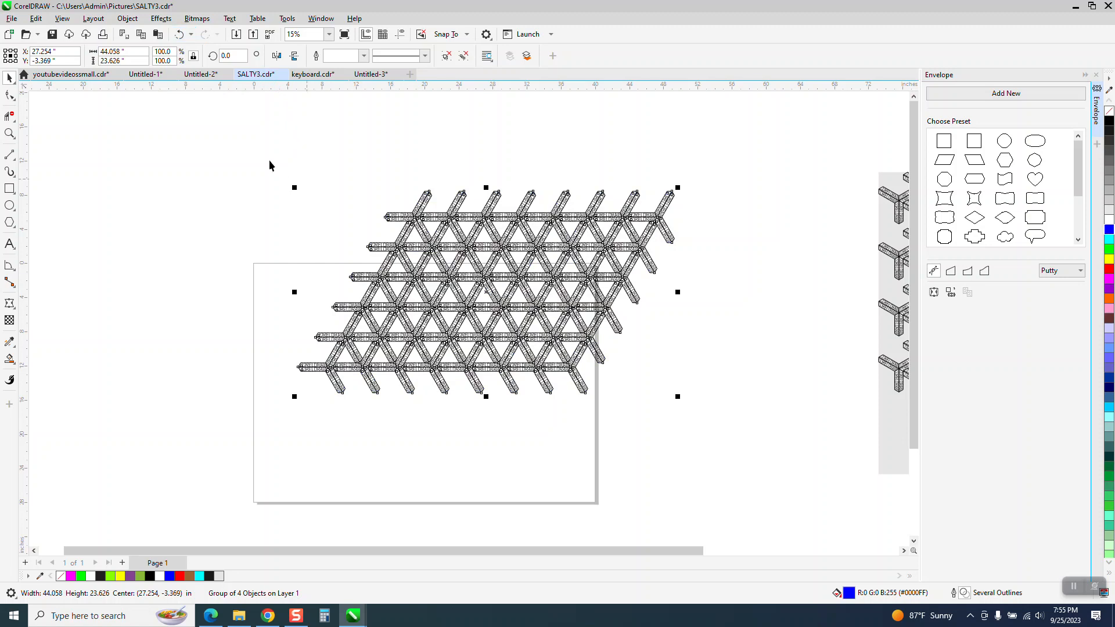
- Draw a rectangle around the whole lattice and extend its left side outward to 46.175 by 26.046 inches overall
left_click_drag(204, 170, 743, 453)
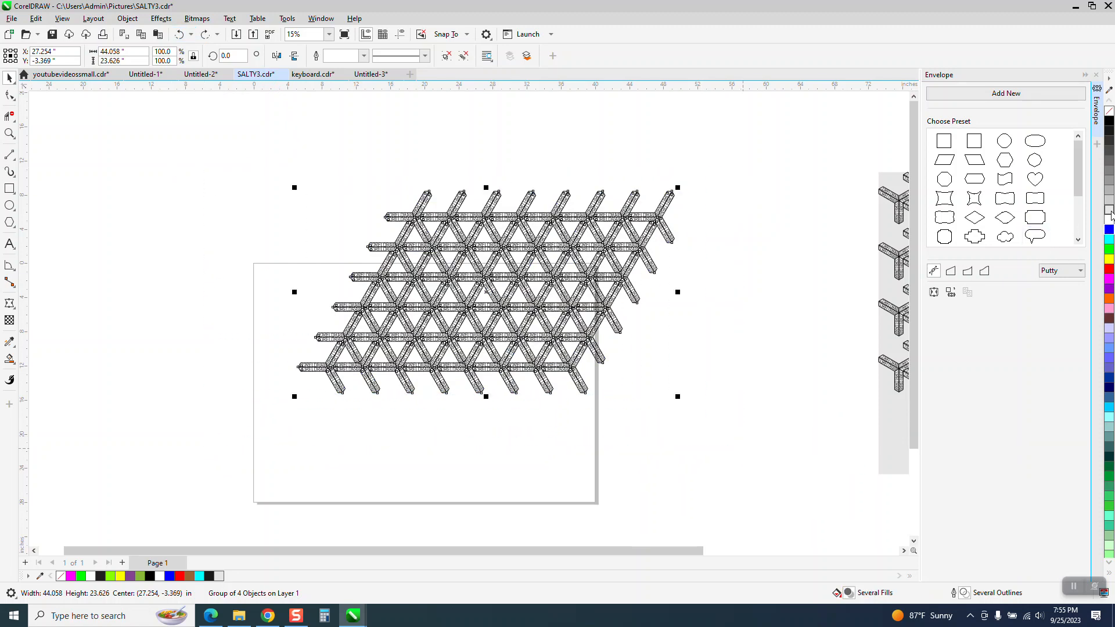
left_click(9, 189)
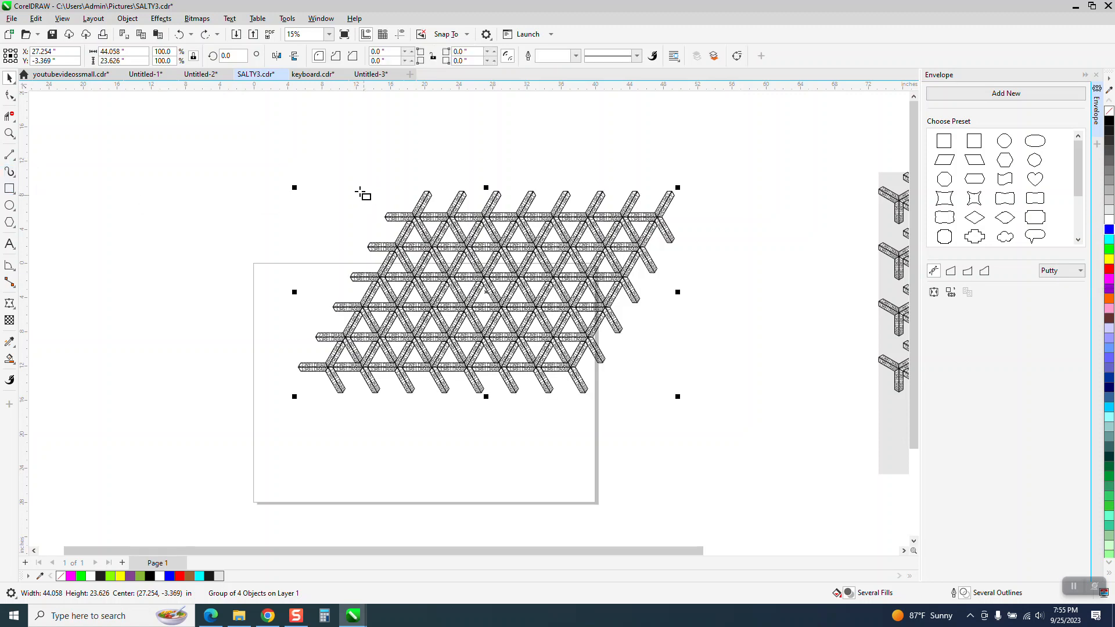
left_click_drag(305, 180, 650, 401)
left_click_drag(304, 290, 290, 290)
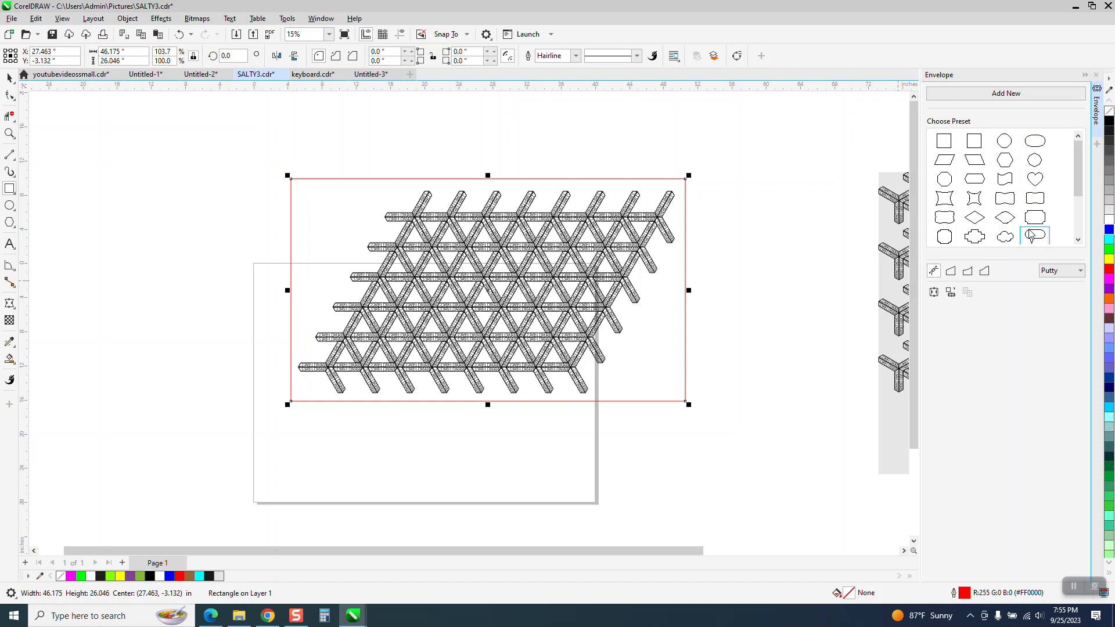
- Fill the rectangle around the lattice with light grey (#E6E6E6) and send it behind the lattice
left_click(1108, 207)
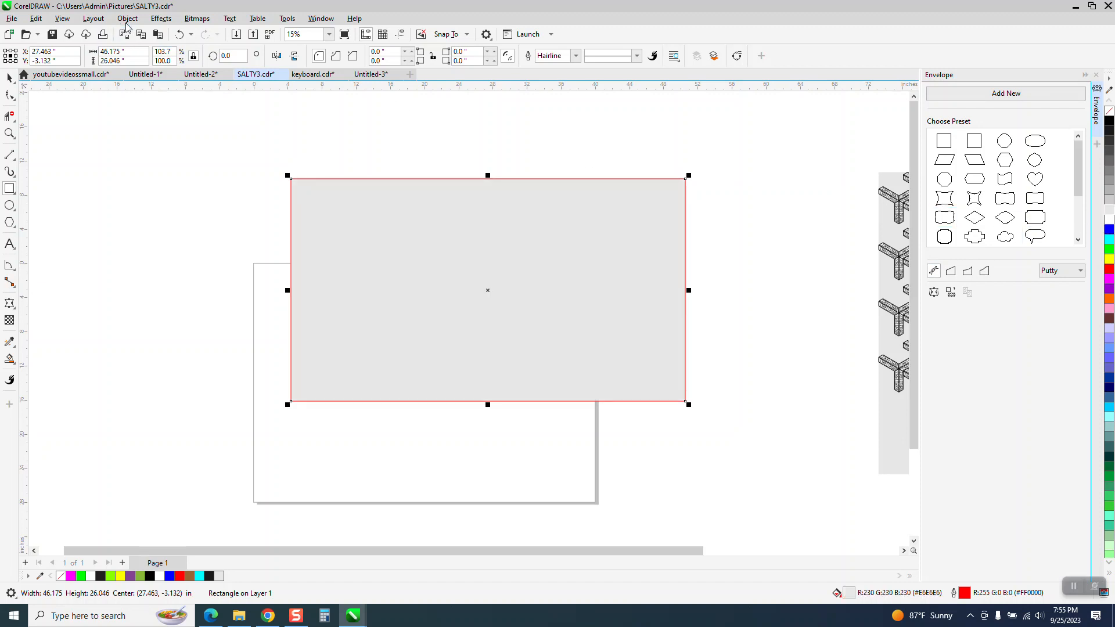
left_click(127, 19)
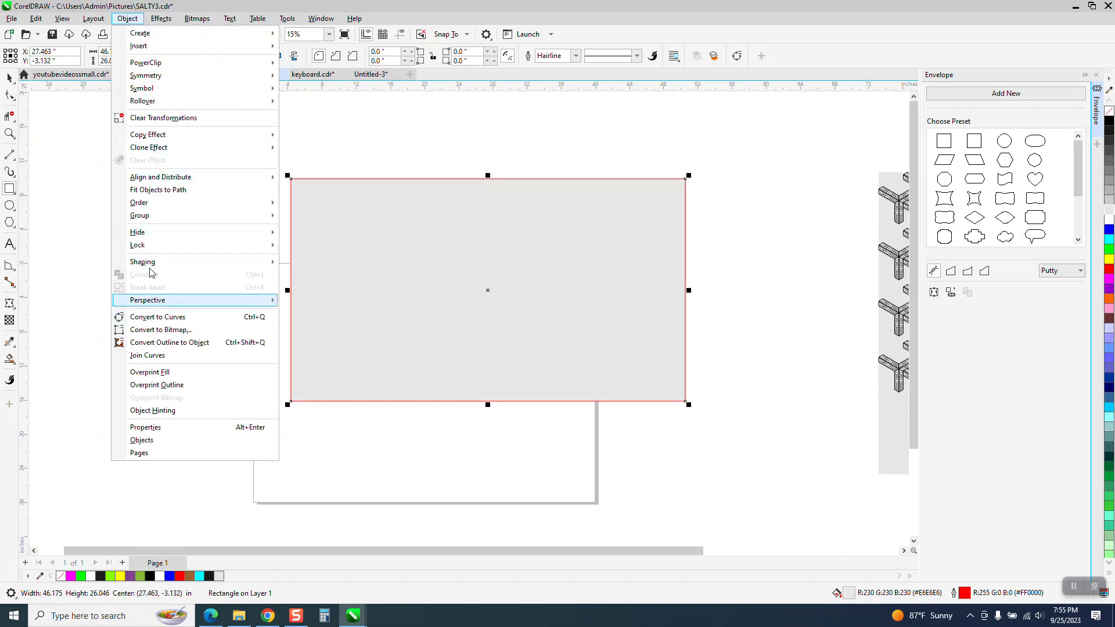
mouse_move(154, 216)
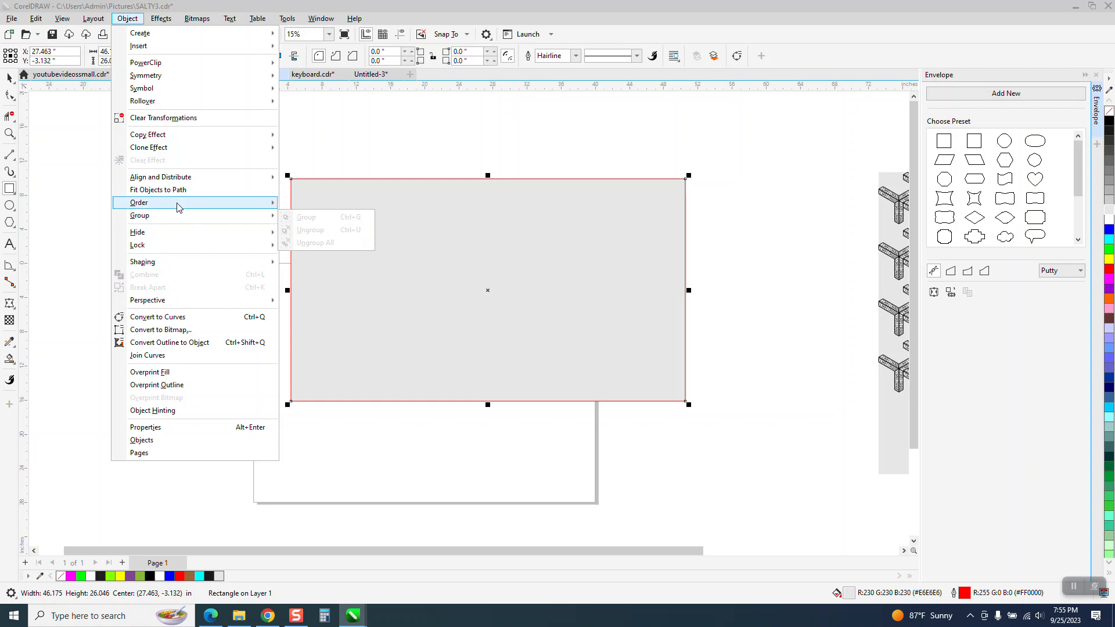
mouse_move(180, 203)
left_click(338, 223)
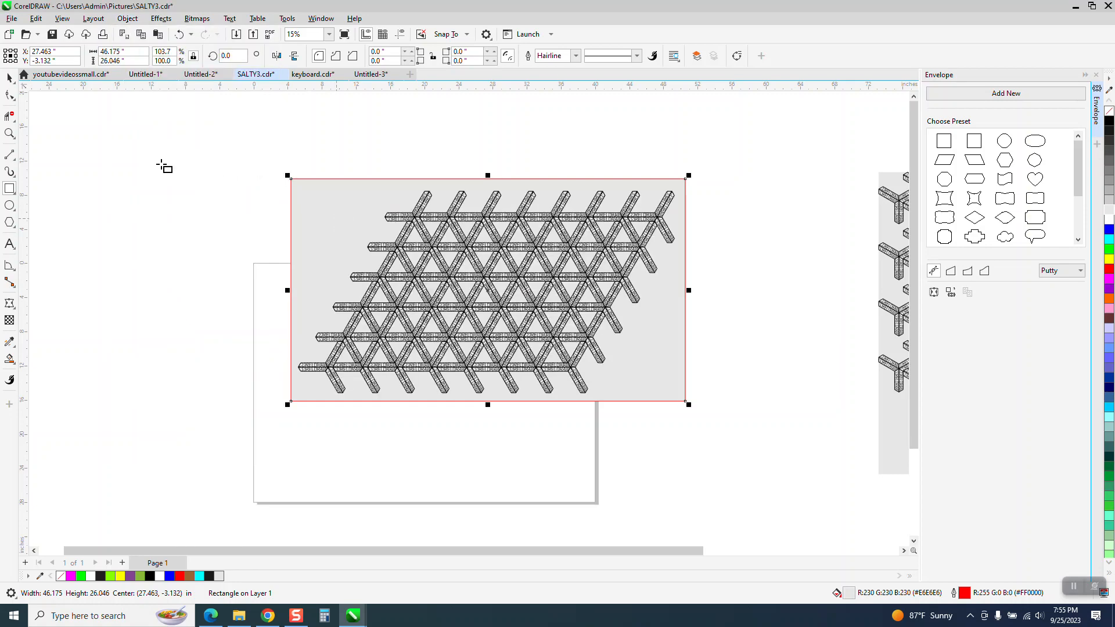
- Examine the CORELDRAW lettering, thin outlines and strip junctions of the lattice up close against the grey background
left_click(9, 134)
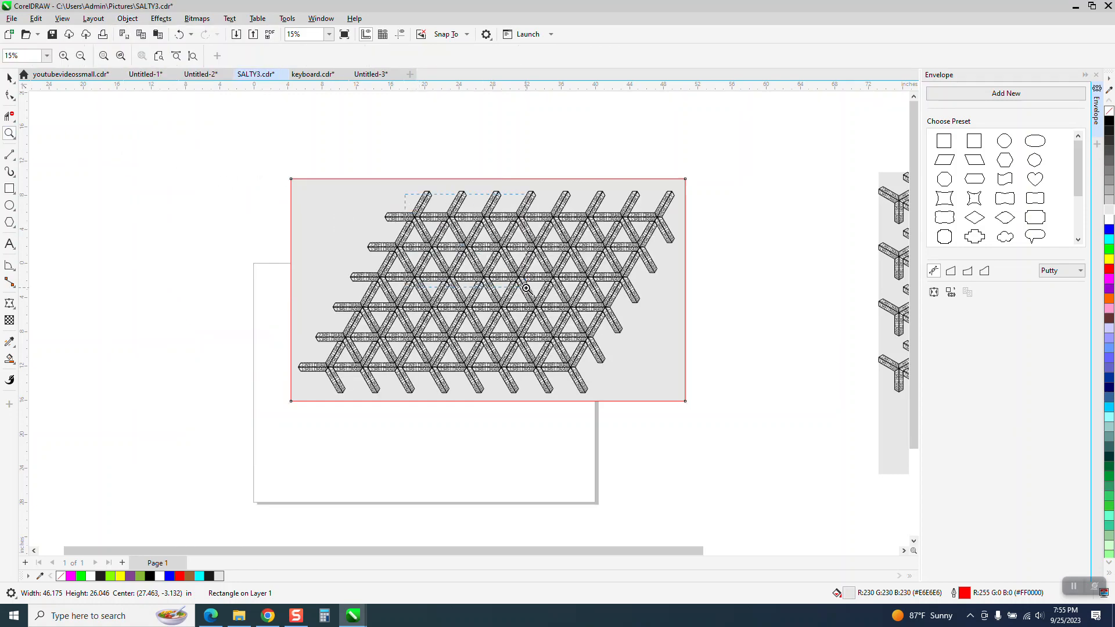
left_click_drag(526, 287, 526, 288)
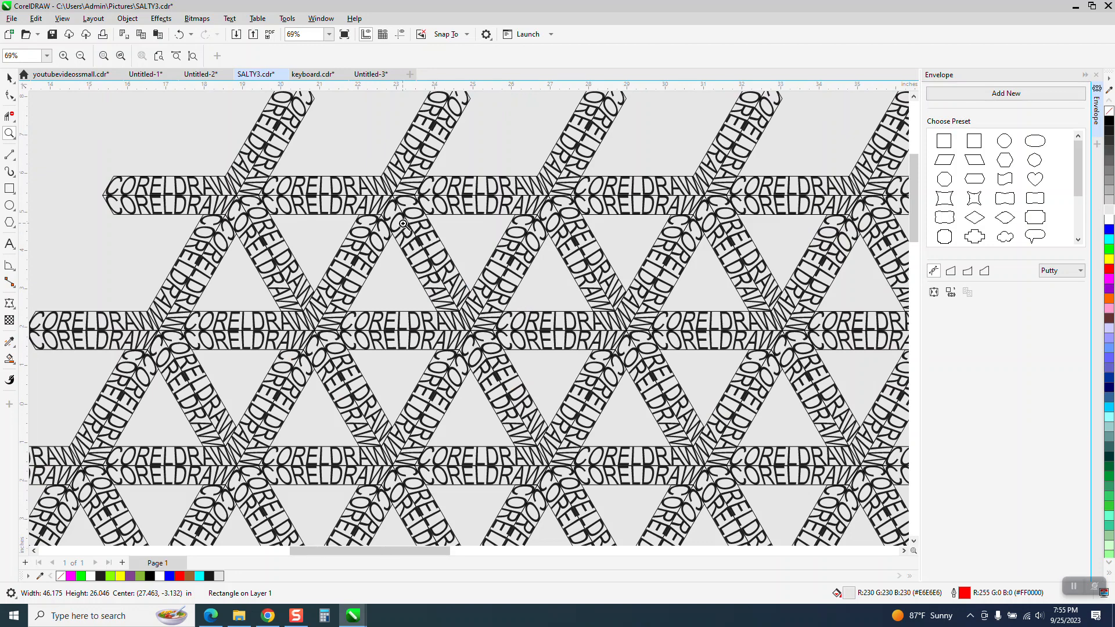
left_click_drag(381, 137, 715, 278)
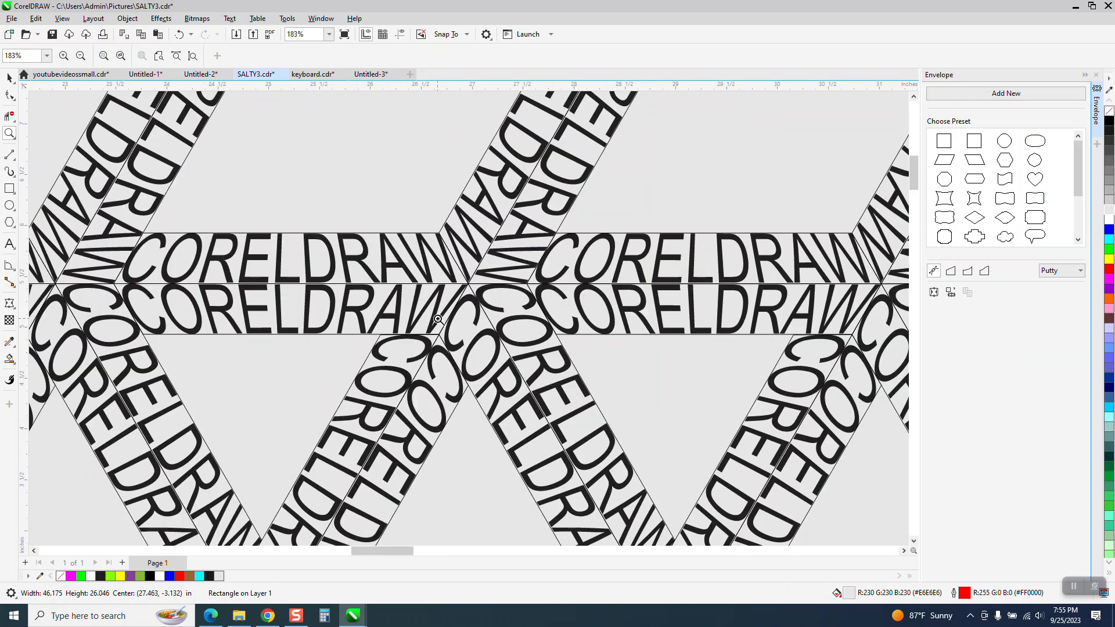
scroll(414, 268, "down", 3)
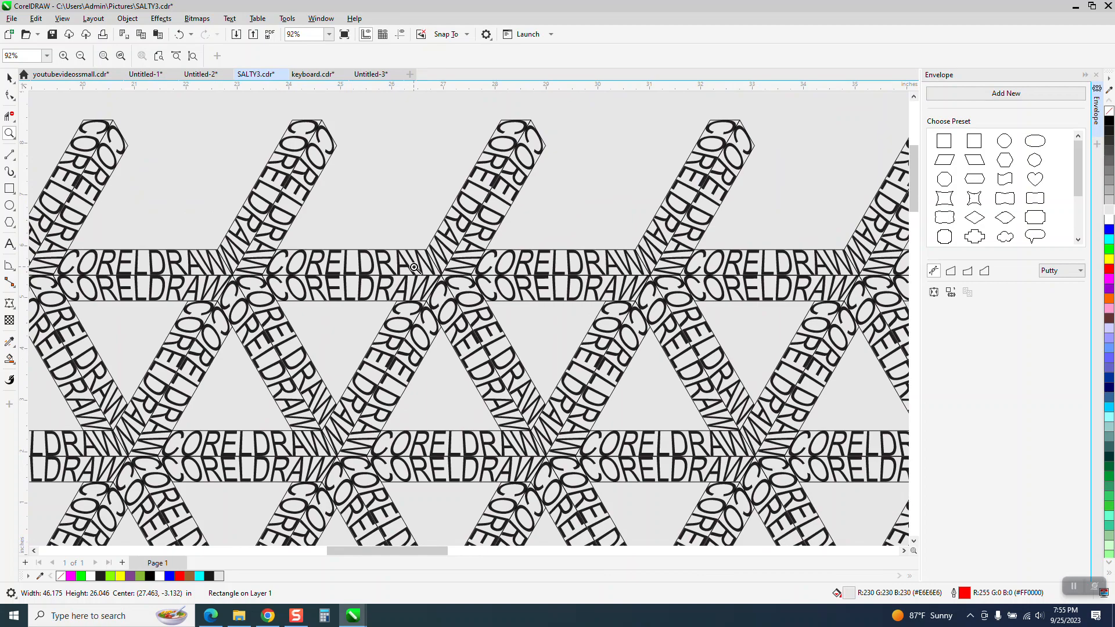
scroll(414, 268, "down", 2)
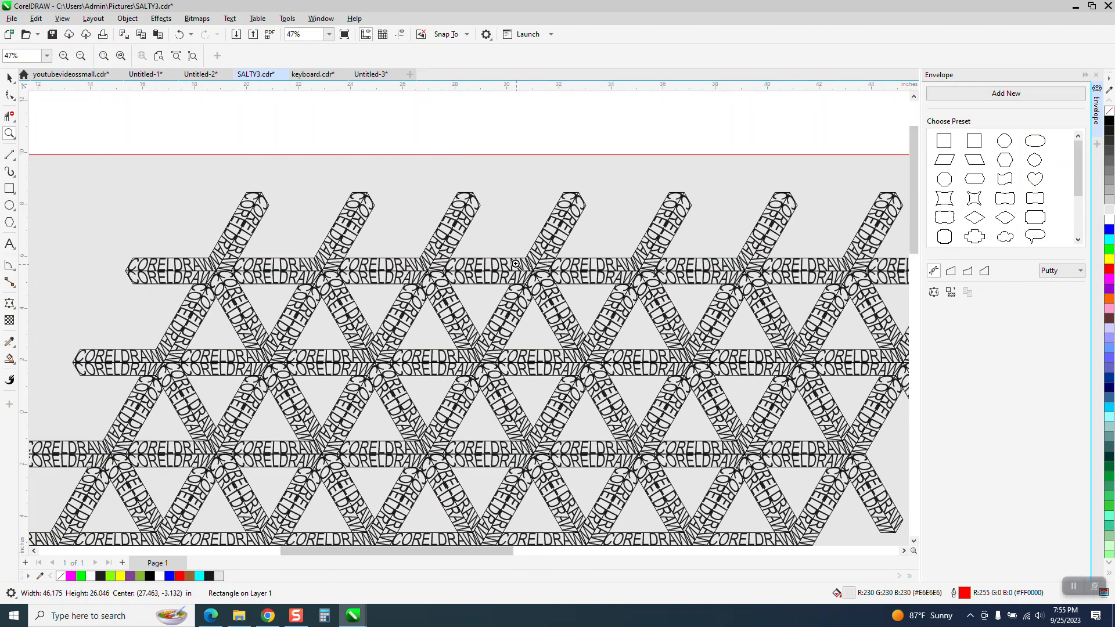
left_click_drag(656, 320, 664, 330)
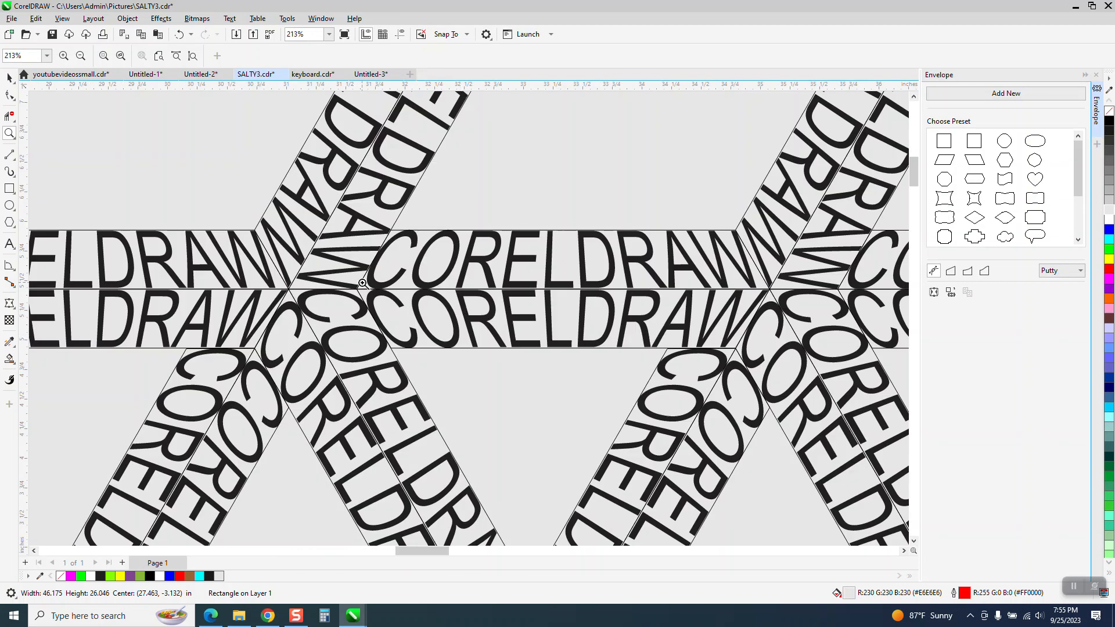
scroll(348, 256, "down", 6)
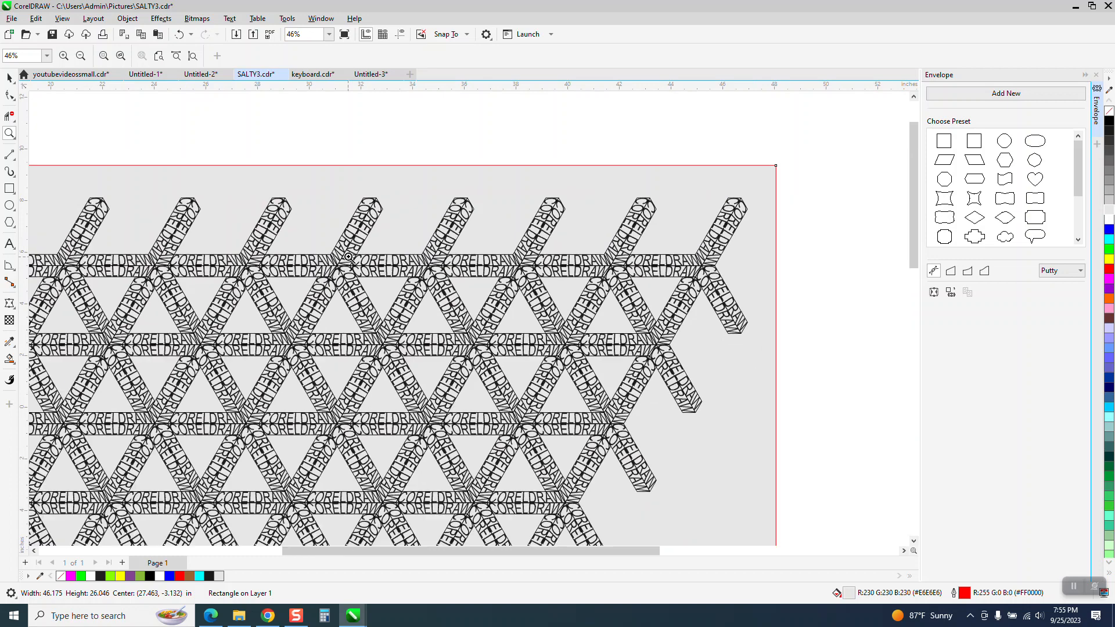
scroll(348, 257, "down", 2)
- Delete the grey background rectangle behind the lattice
left_click(10, 77)
scroll(295, 156, "down", 2)
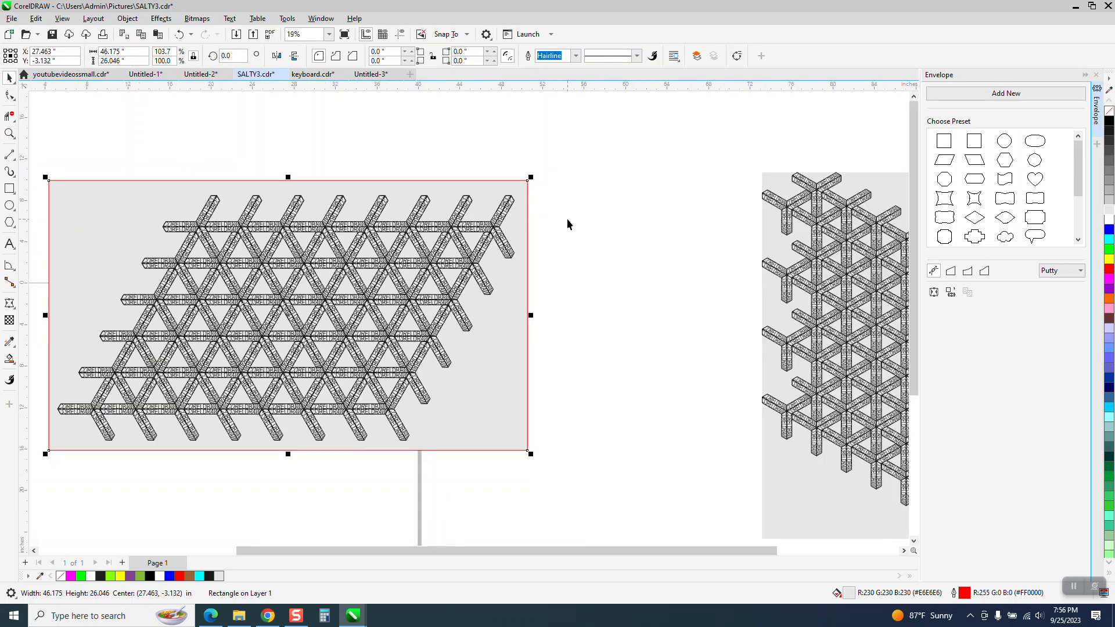
key("Delete")
- Remove the outlines from the whole lattice group and check the bare CORELDRAW lettering up close
left_click(503, 224)
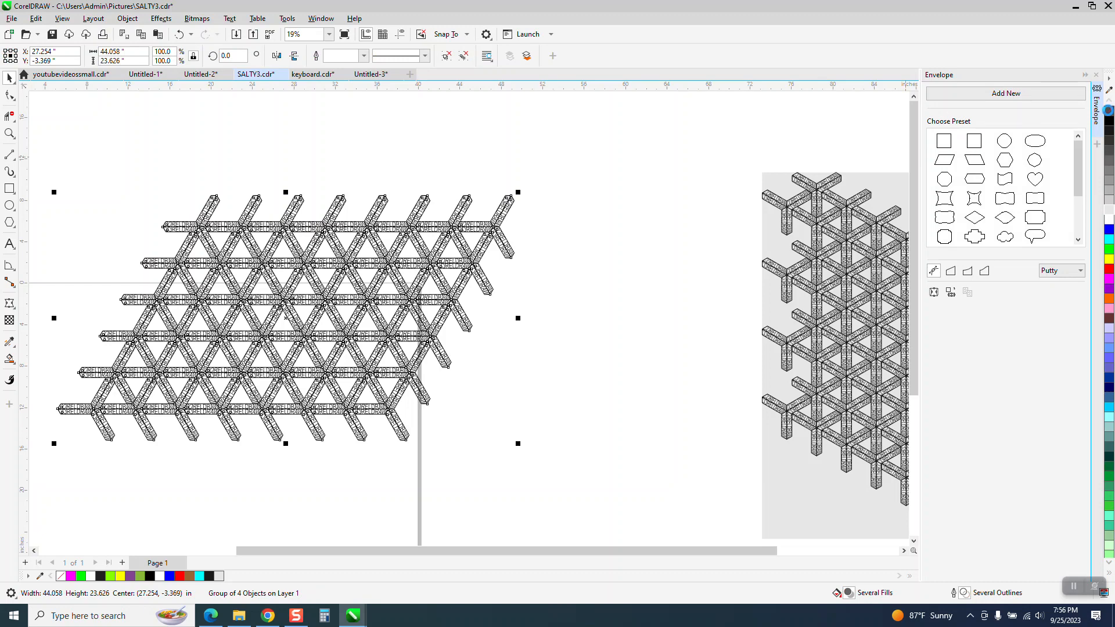
right_click(1108, 111)
left_click(9, 133)
left_click_drag(273, 193, 399, 243)
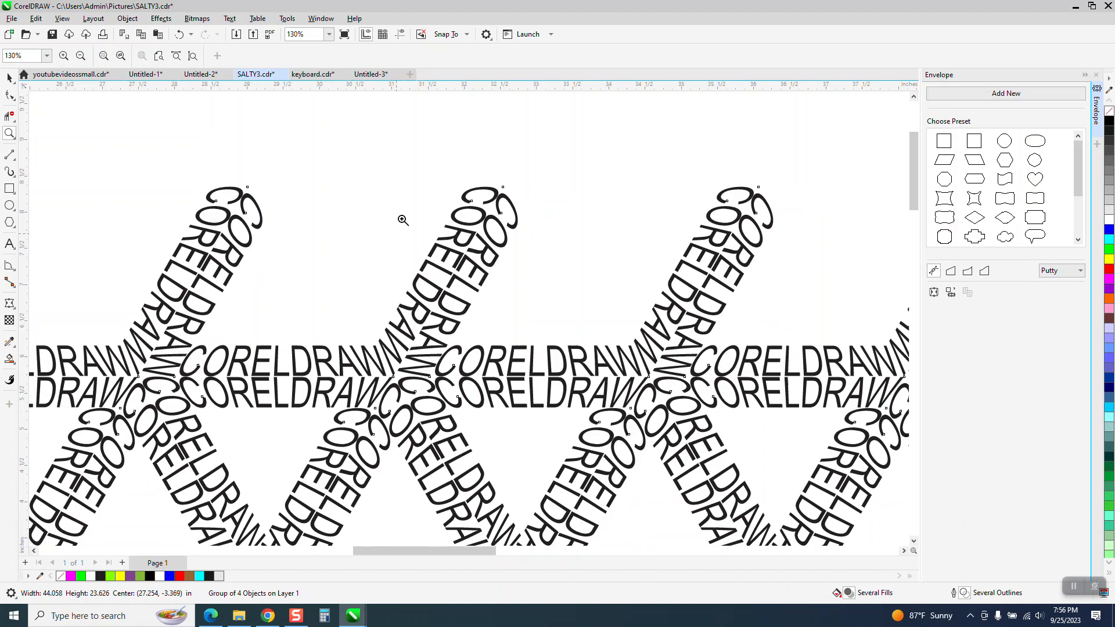
scroll(407, 212, "down", 5)
- Select the whole outline-free lattice, try a blue fill on it, and undo the fill
left_click(13, 81)
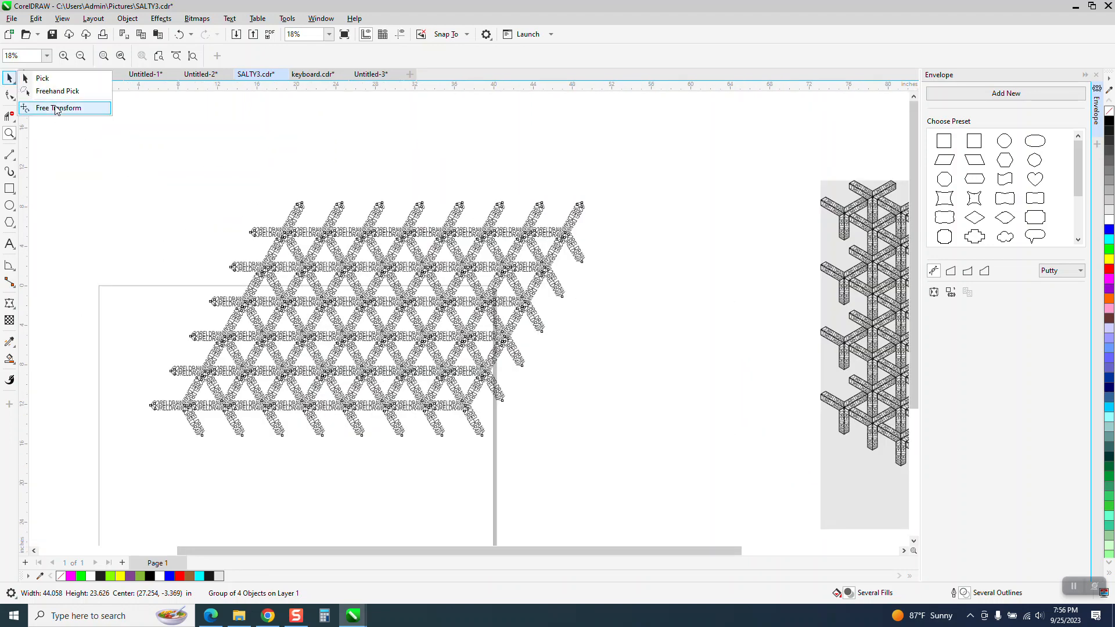
left_click(58, 80)
left_click_drag(117, 164, 739, 437)
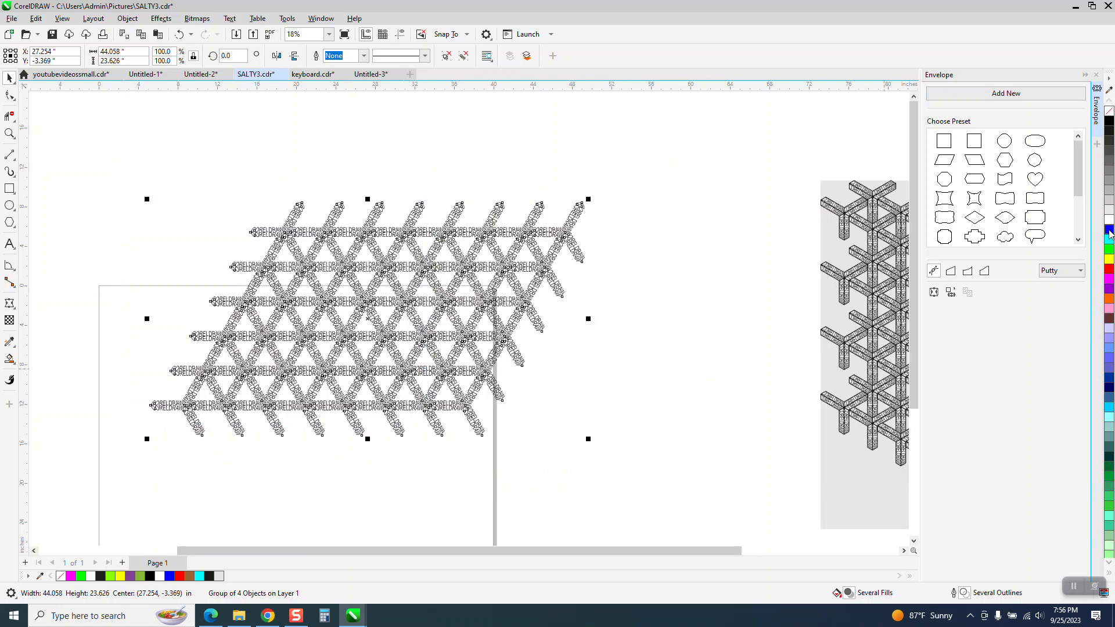
left_click(1108, 229)
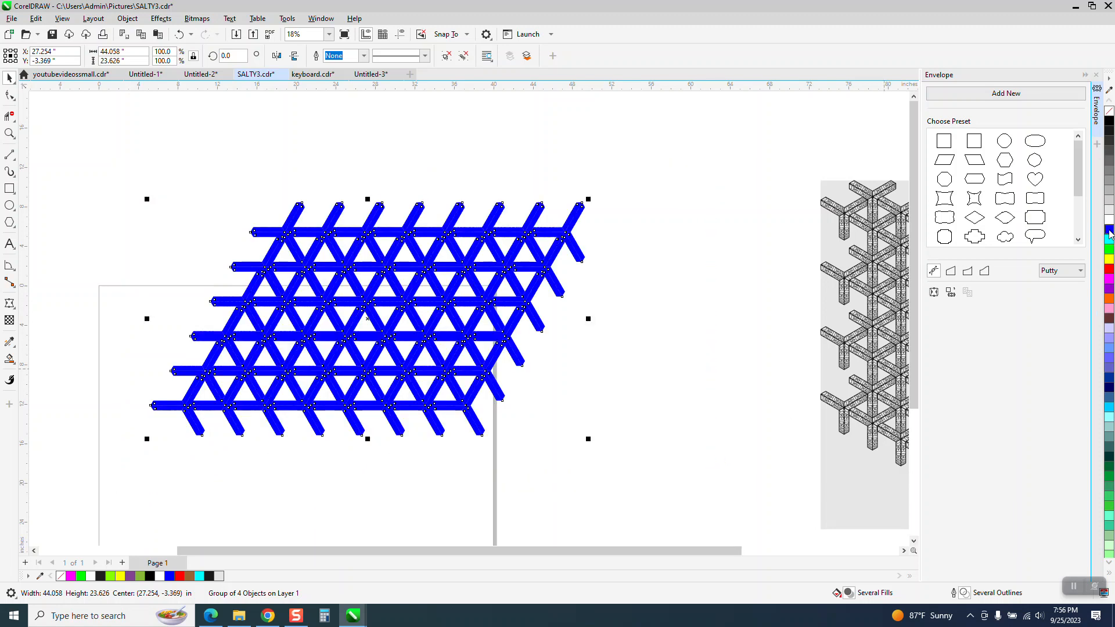
left_click(179, 35)
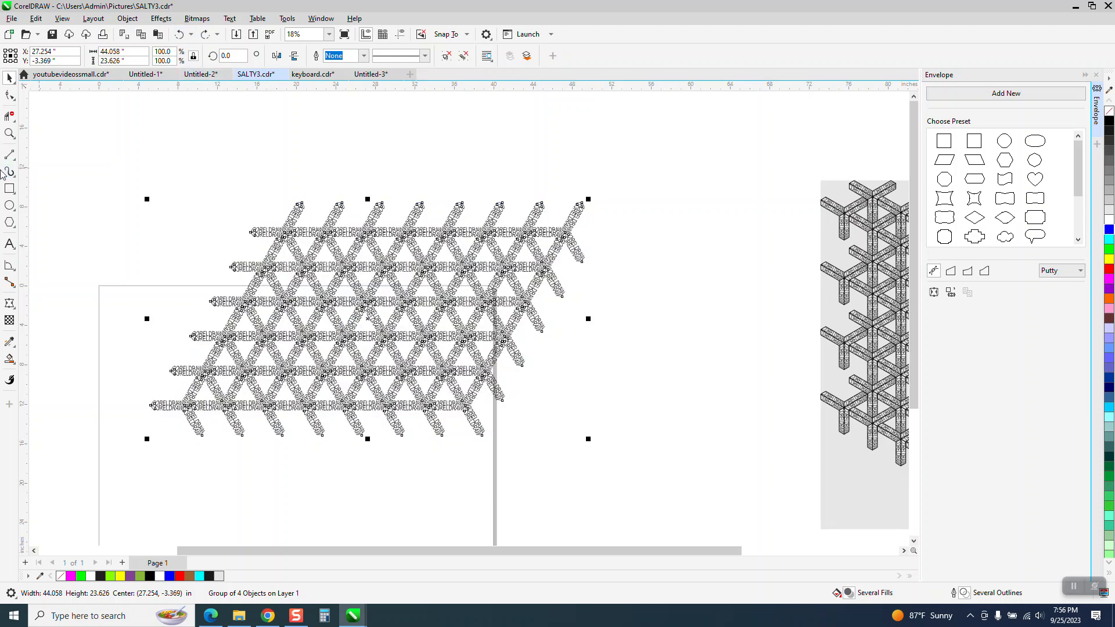